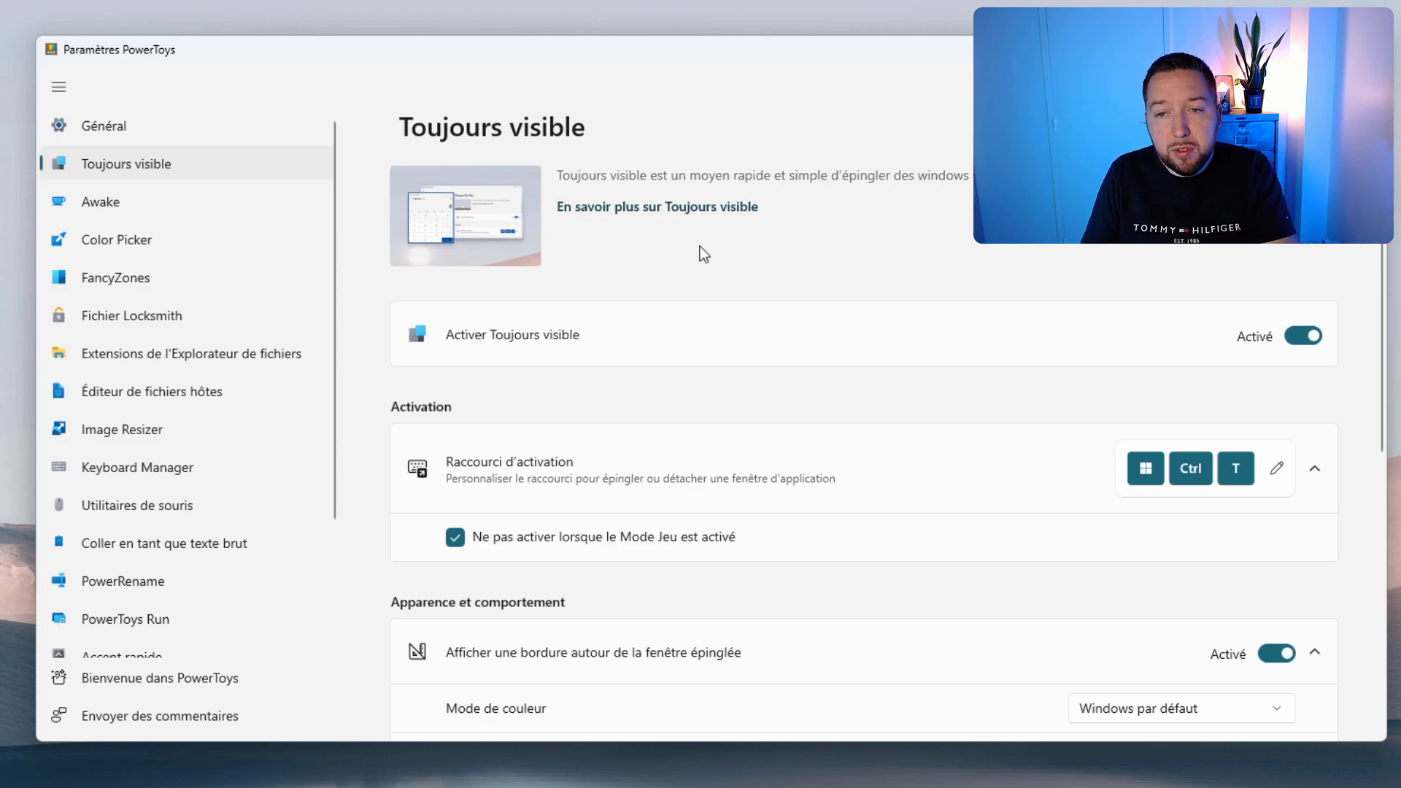
# Review the Toujours visible settings, from the activation shortcut down to the sound and excluded applications options
pyautogui.scroll(-6, 836, 335)
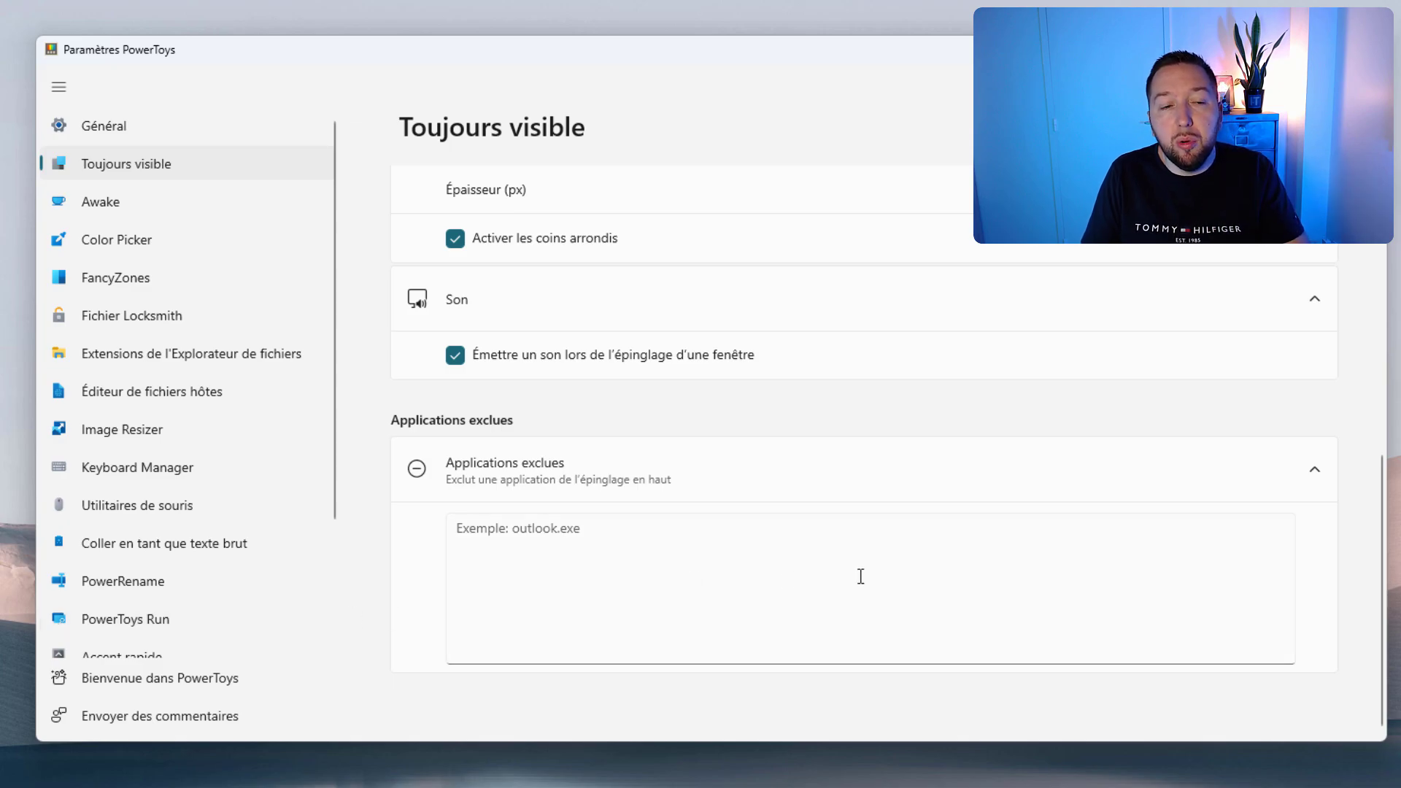
pyautogui.scroll(6, 857, 569)
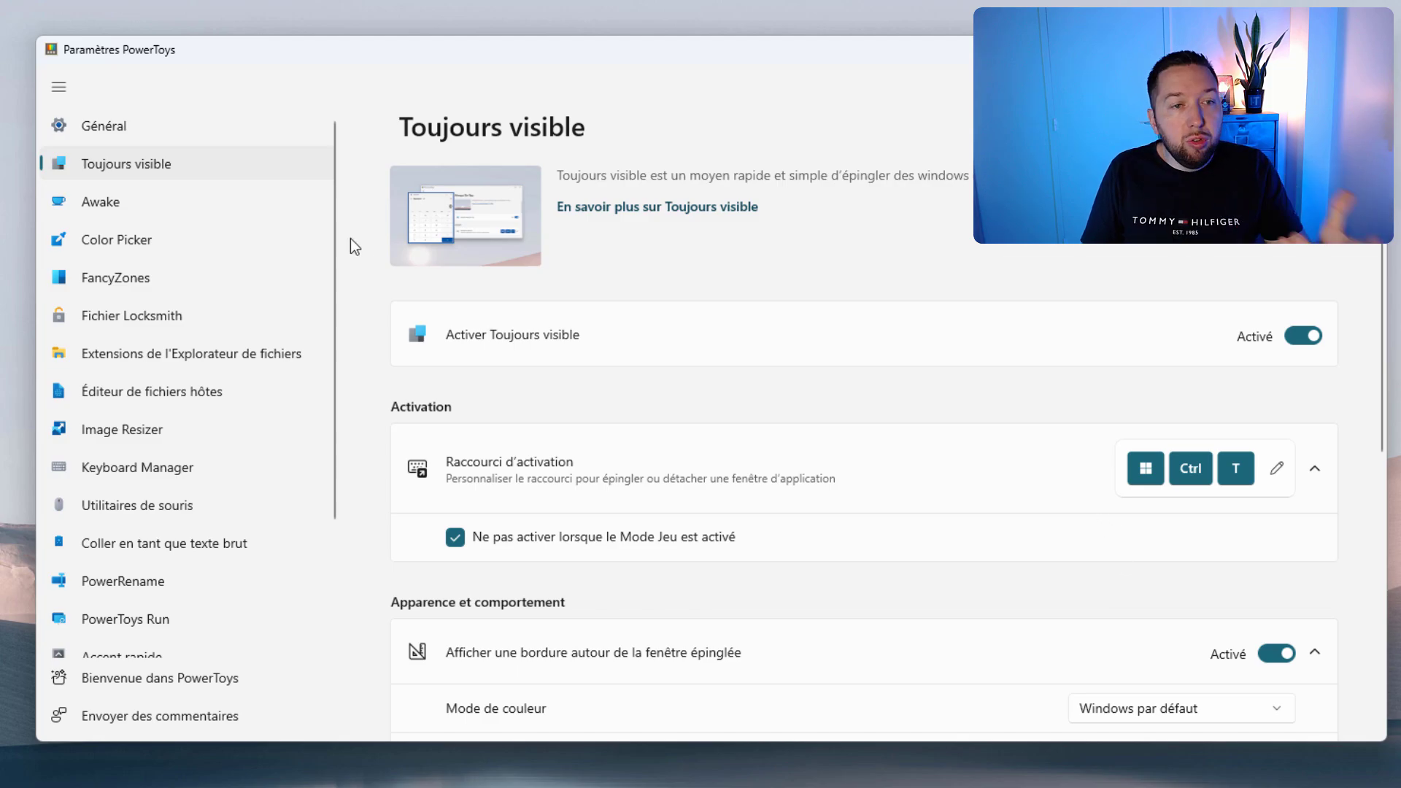
# Set the Awake mode to Maintenir actif temporairement after trying Maintenir actif indéfiniment
pyautogui.click(252, 204)
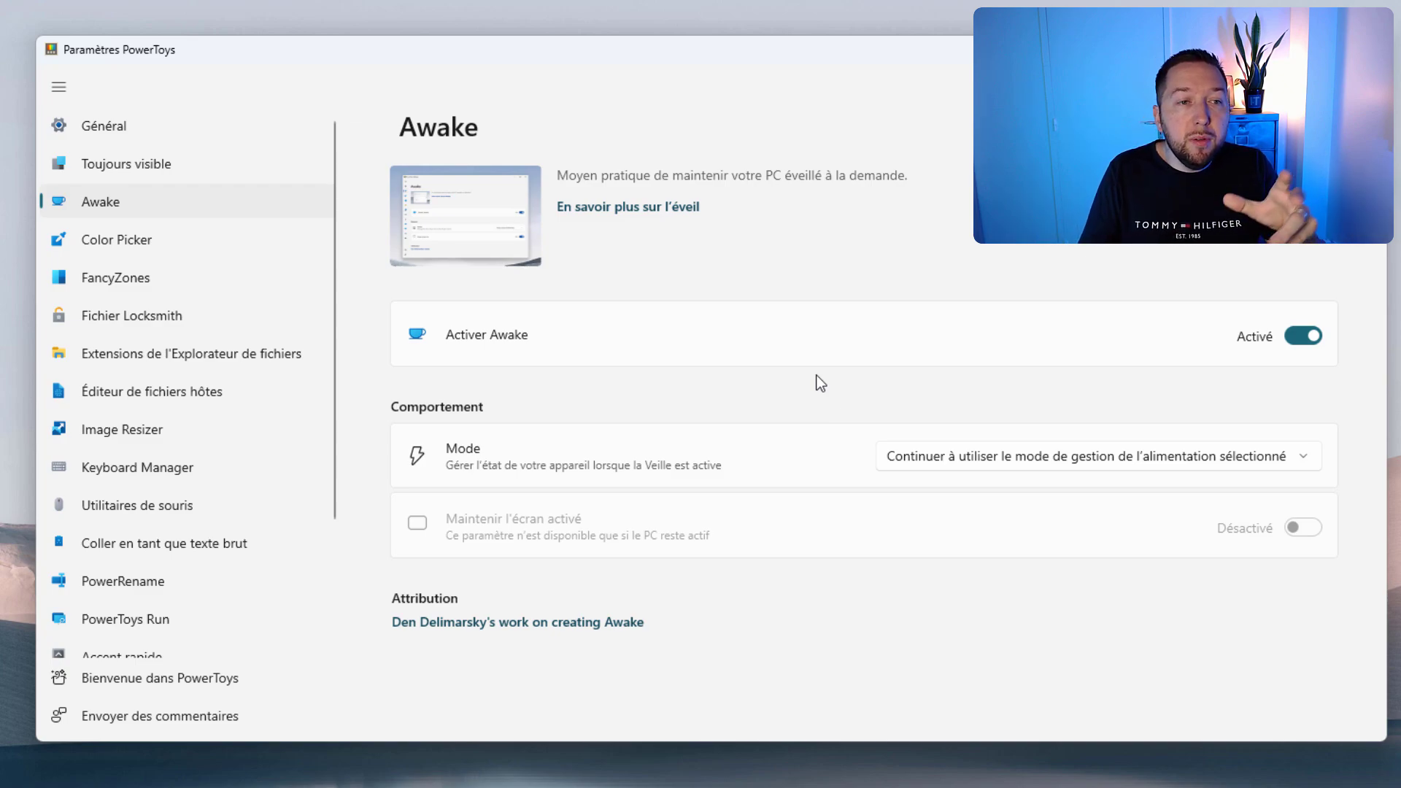
pyautogui.click(1017, 454)
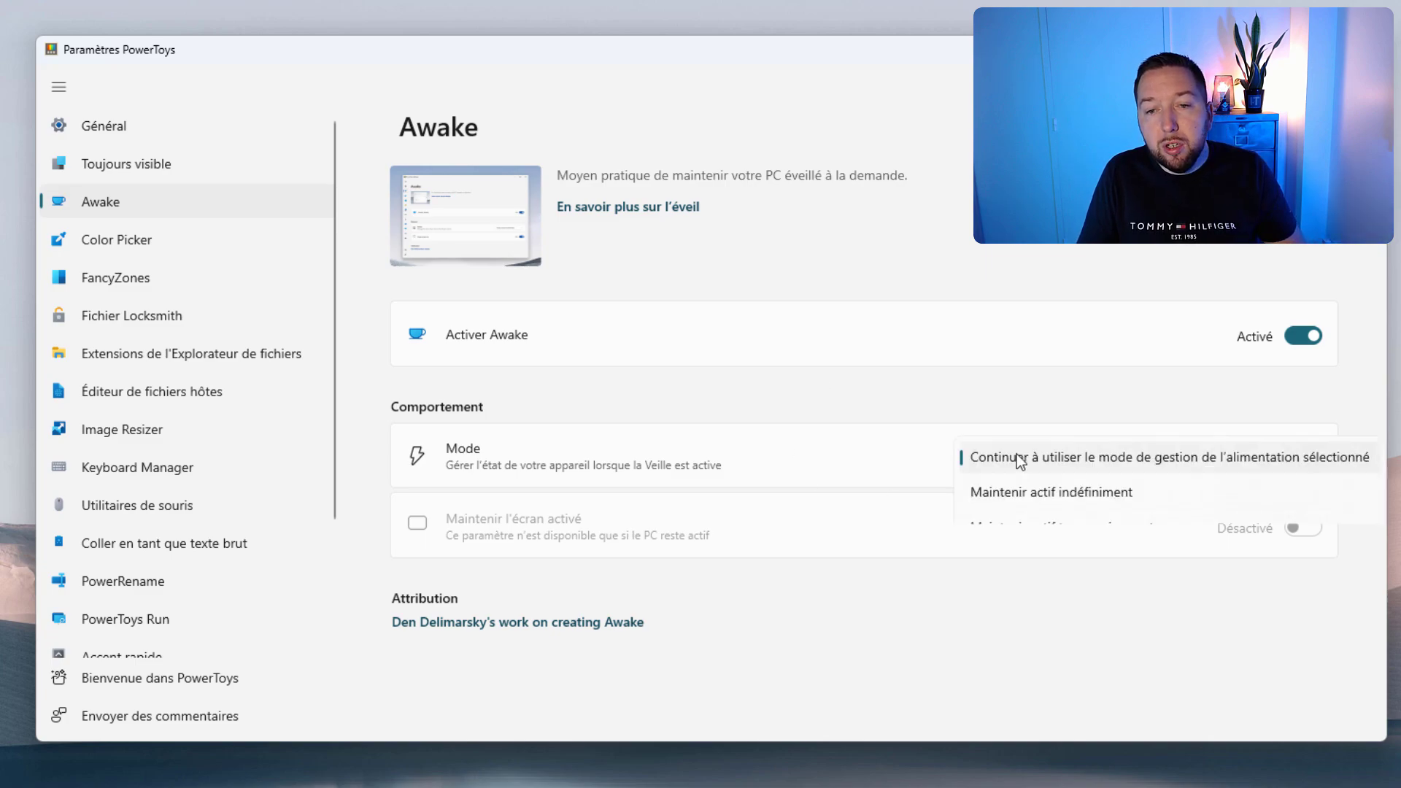
pyautogui.click(1083, 488)
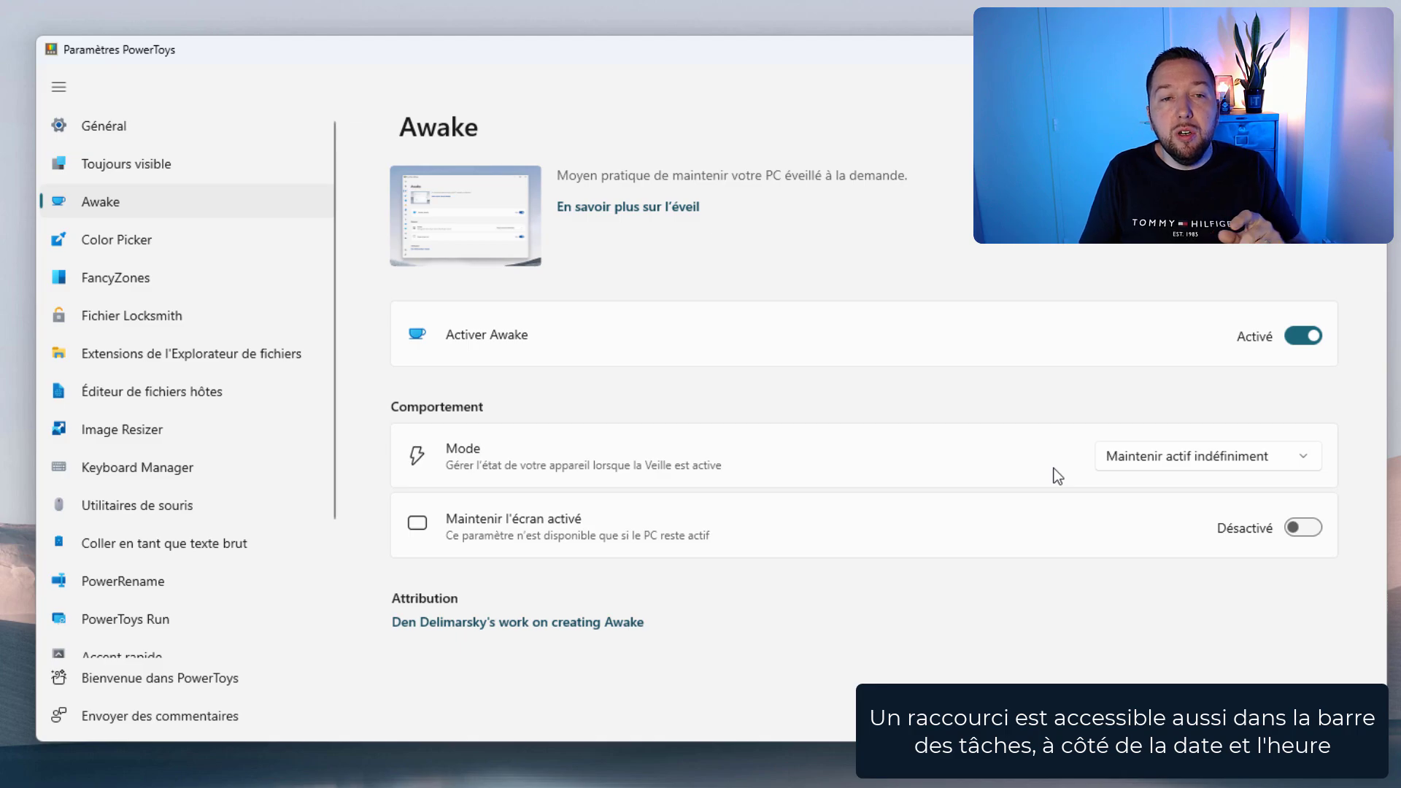
pyautogui.click(1165, 464)
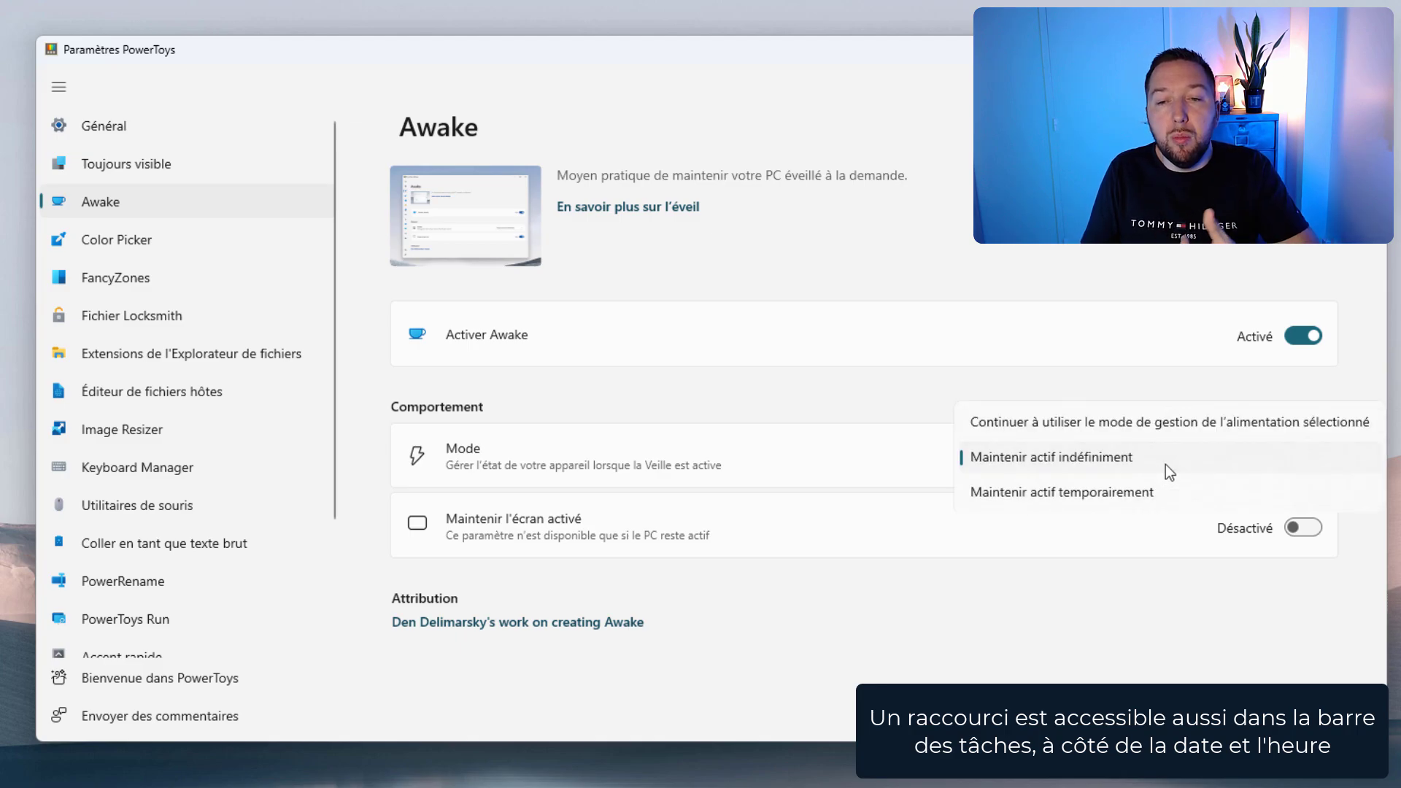
pyautogui.click(1071, 493)
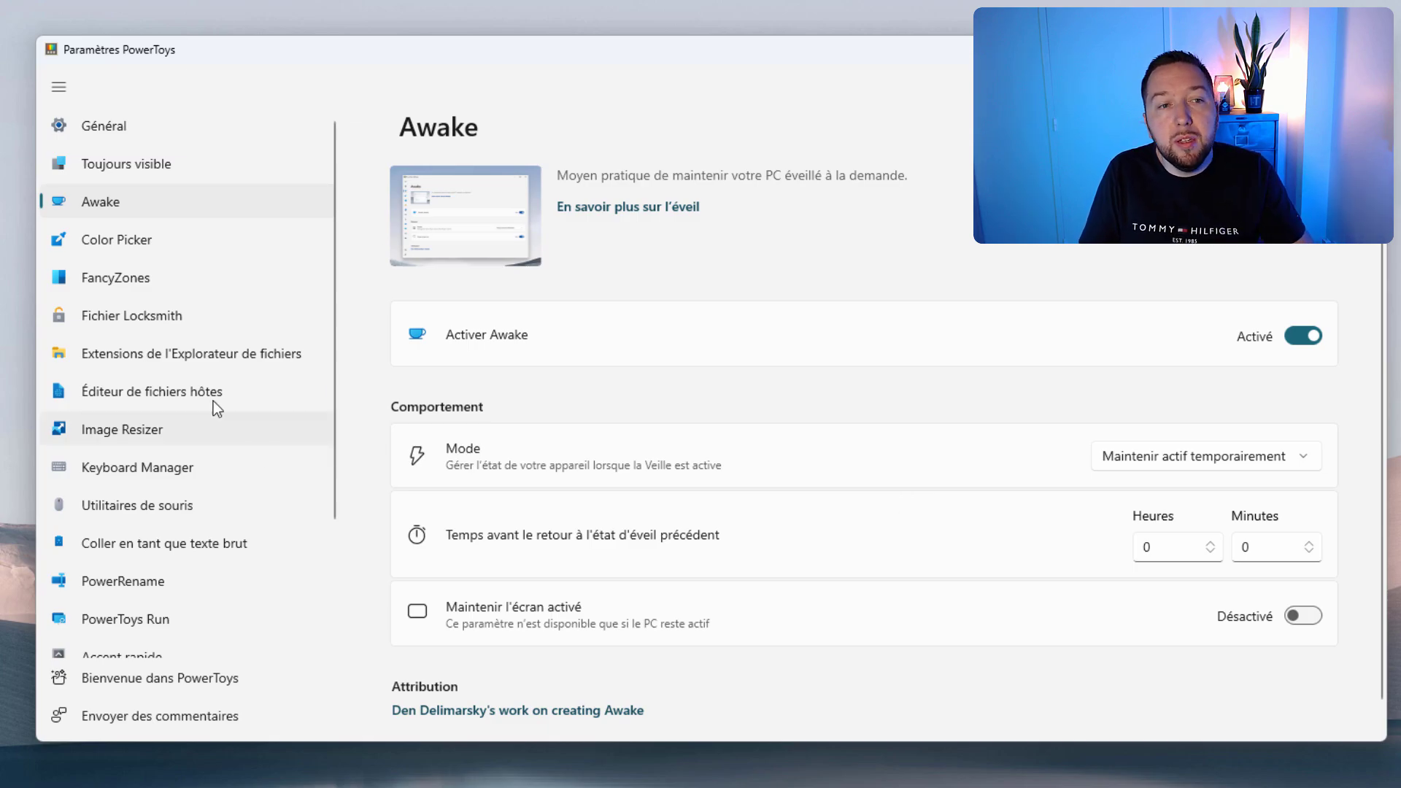
# Pick a light blue colour from the Color Picker page's preview image with Color Picker and close the colour editor
pyautogui.click(176, 242)
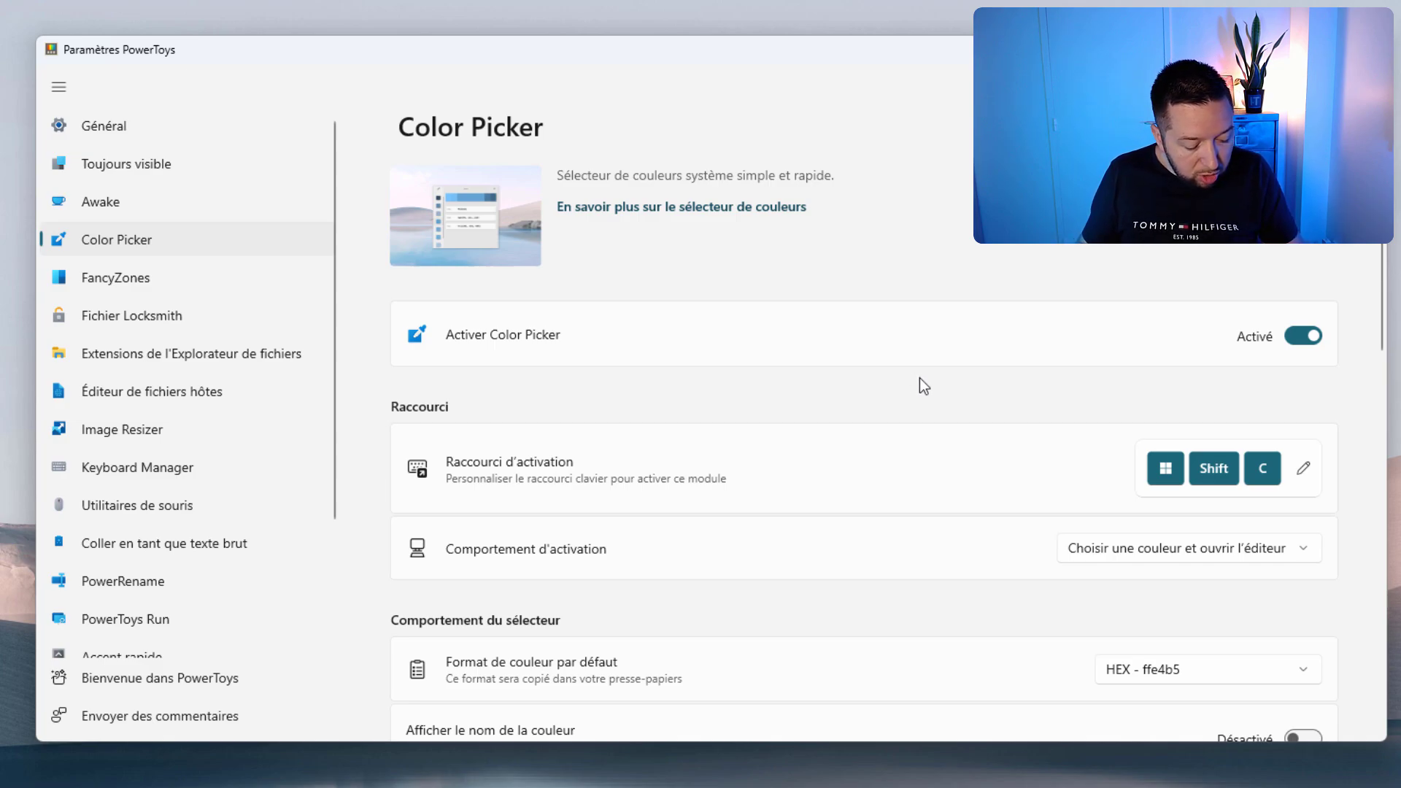
pyautogui.press('super+shift+c')
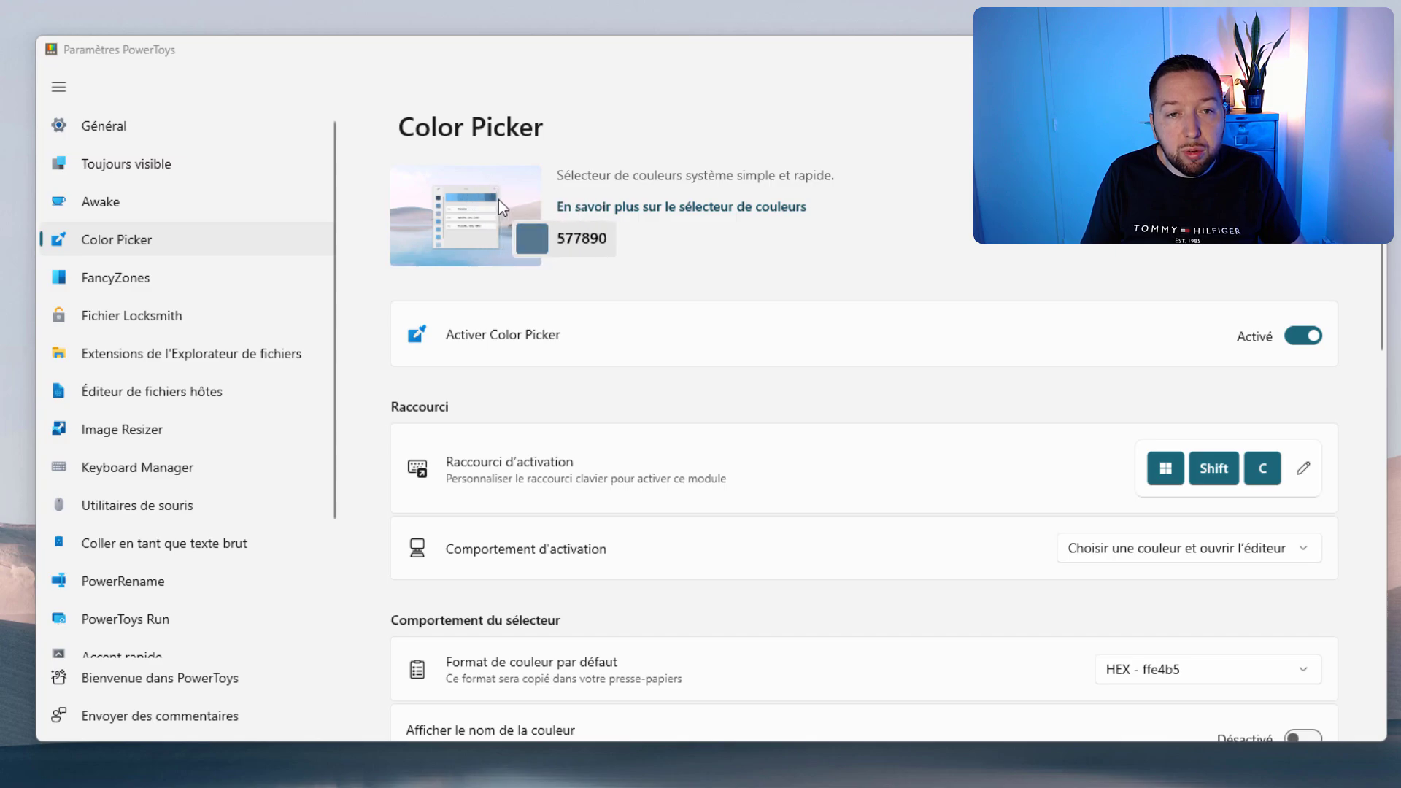
pyautogui.click(510, 237)
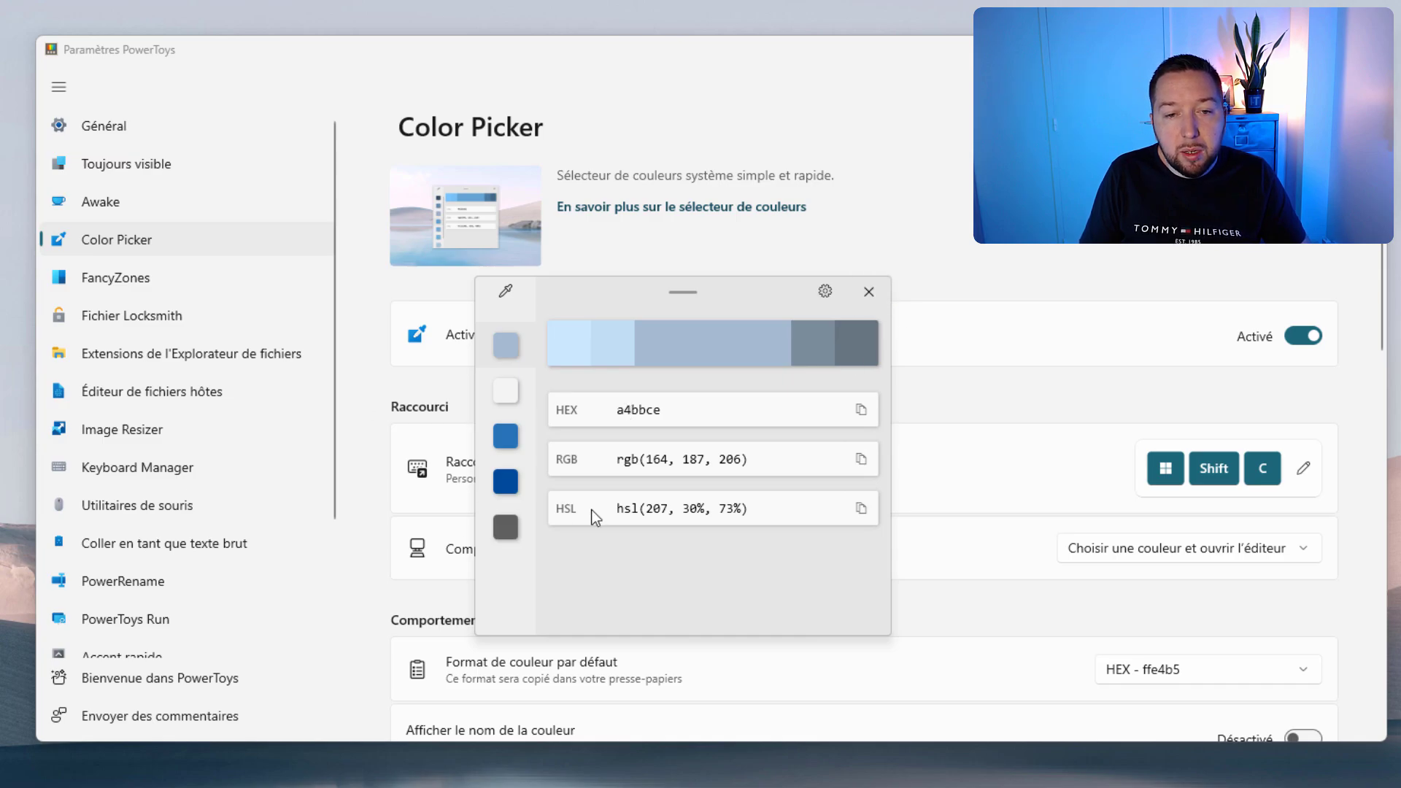
pyautogui.click(852, 294)
# Review the list of colour formats in the Color Picker settings, from HEX down to HEX Int
pyautogui.scroll(-3, 1022, 366)
pyautogui.scroll(-5, 1022, 366)
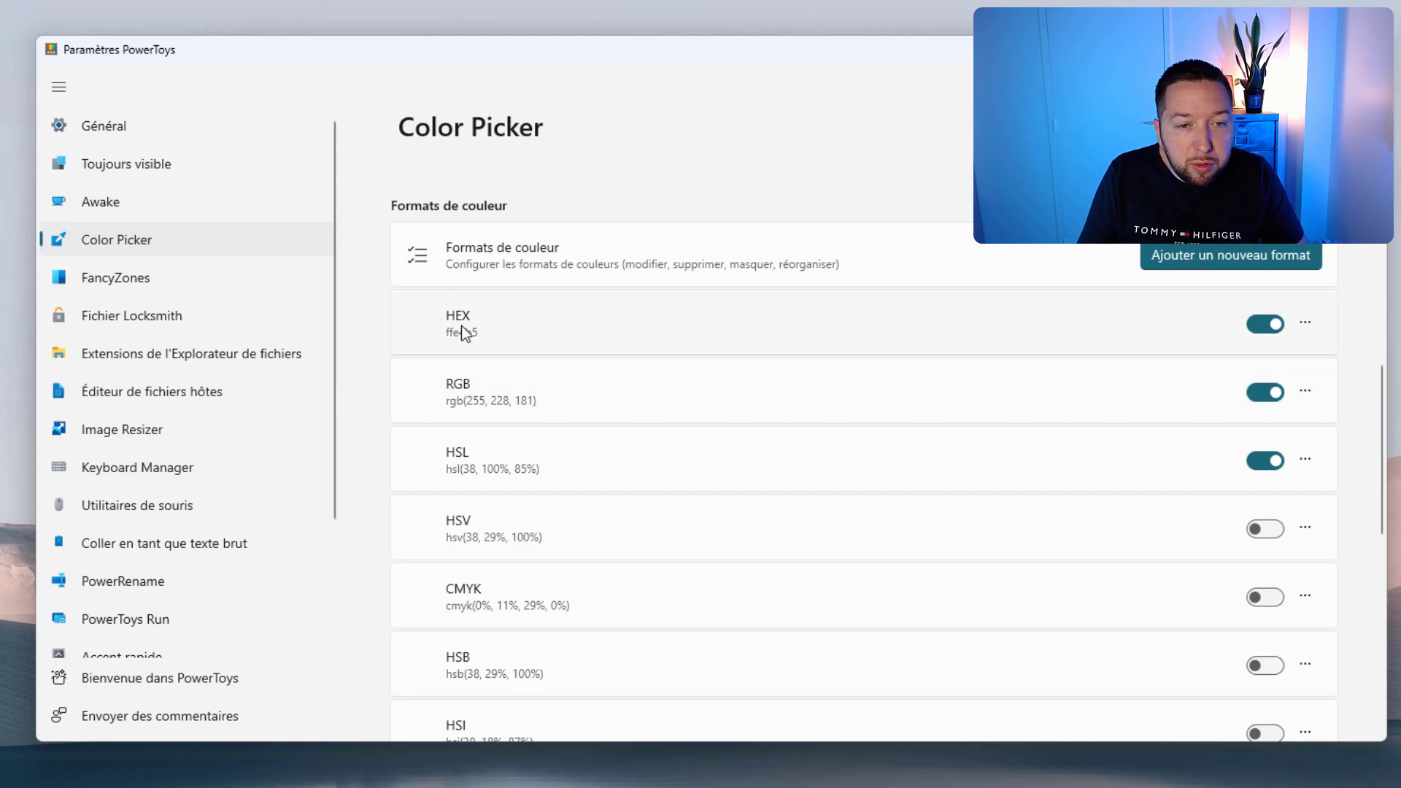
pyautogui.scroll(-3, 694, 463)
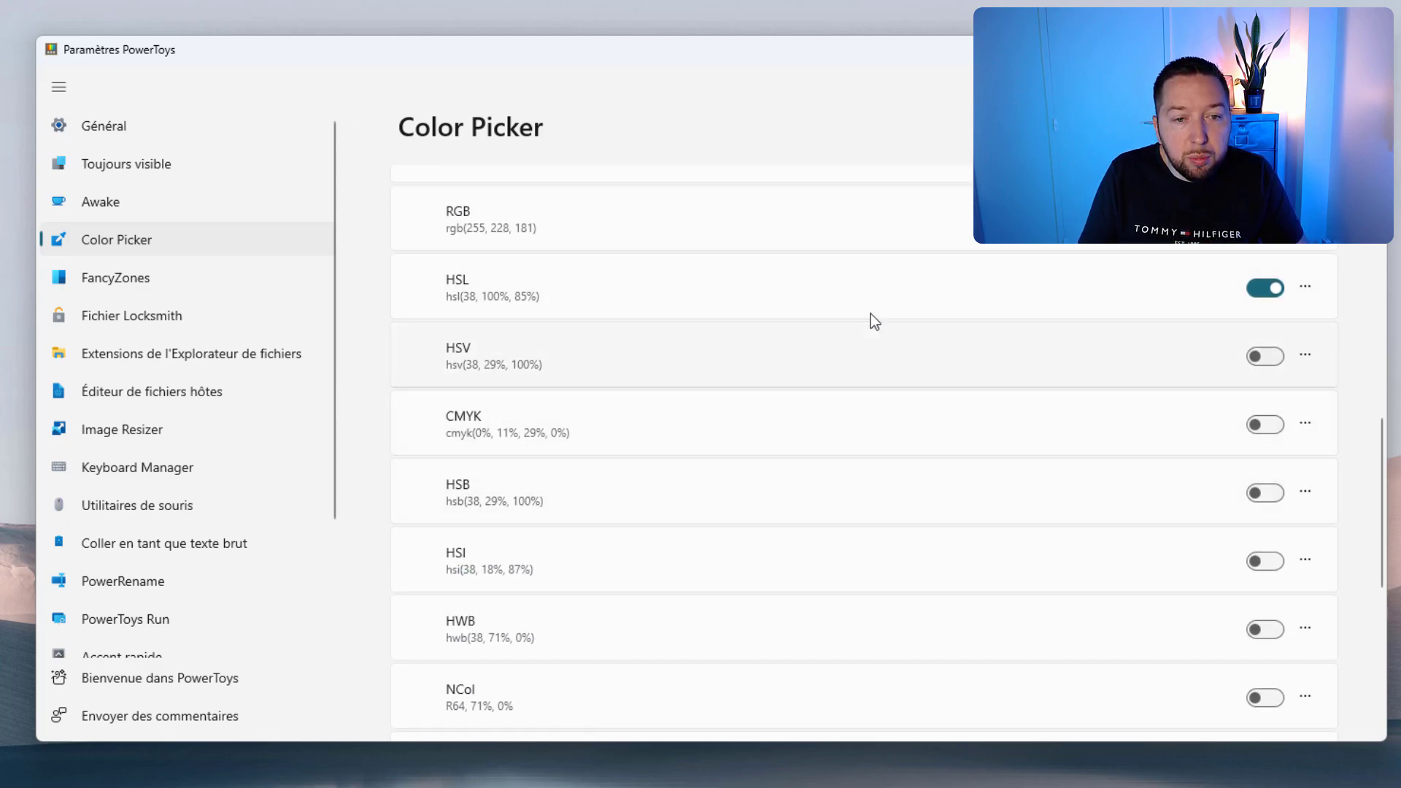
pyautogui.scroll(-5, 785, 435)
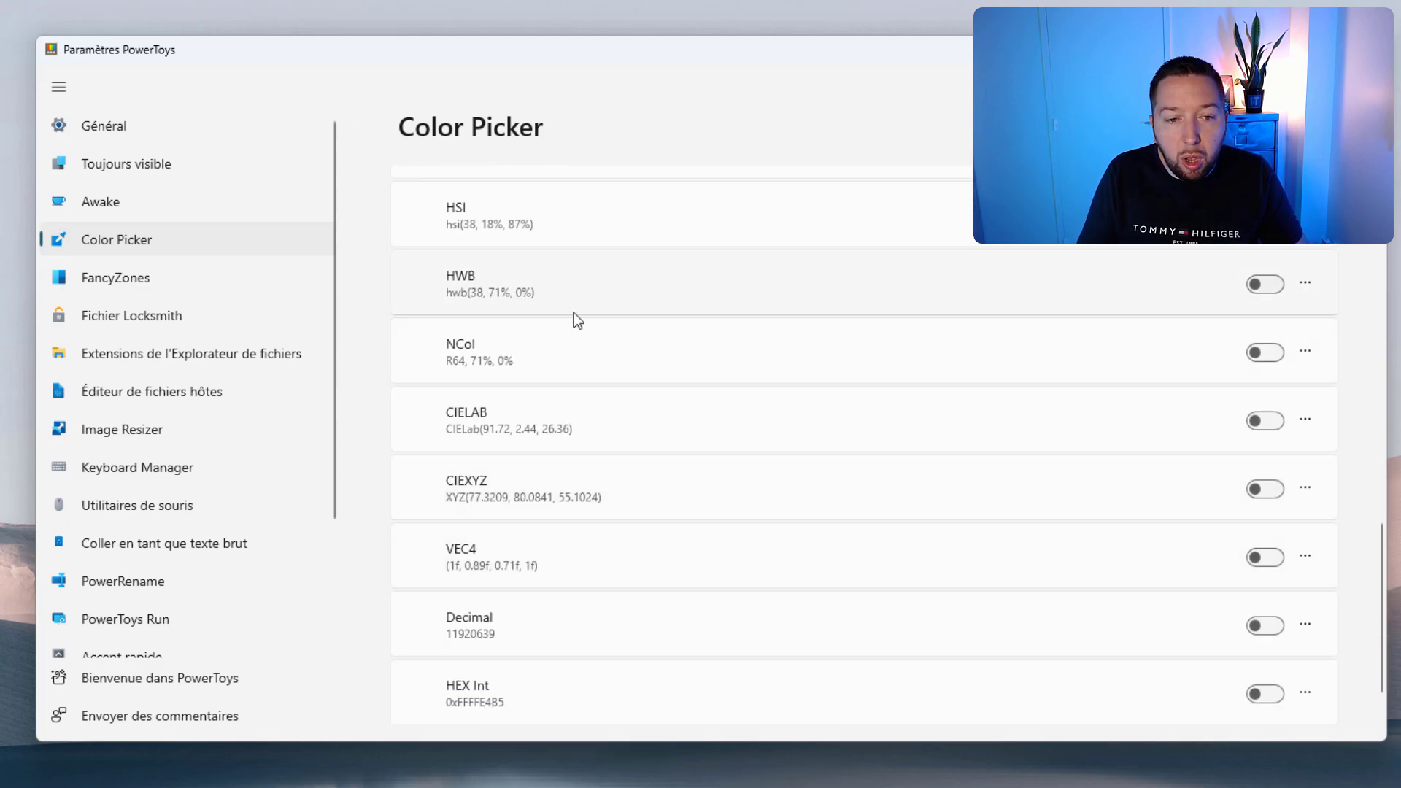
pyautogui.scroll(-2, 490, 657)
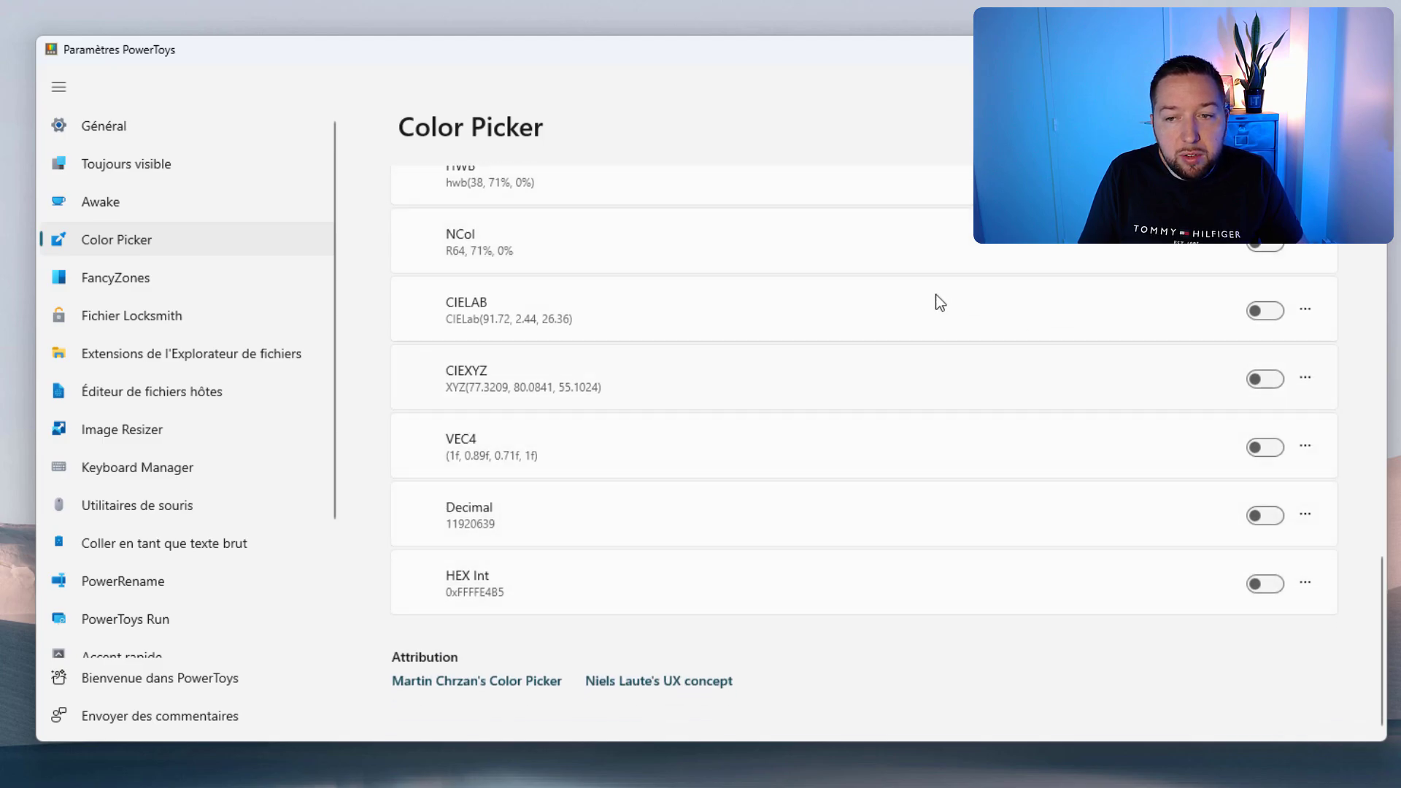
pyautogui.scroll(10, 847, 482)
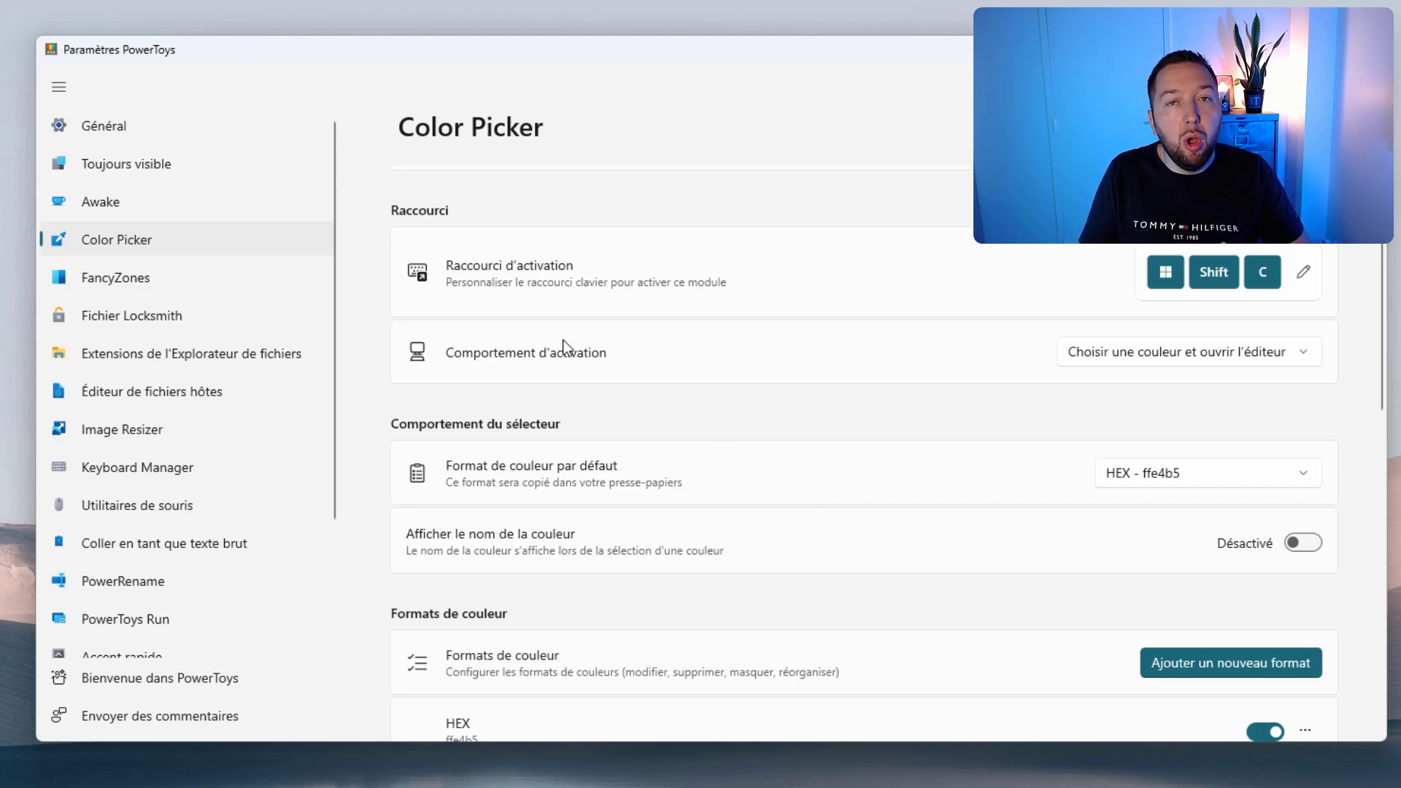
# Launch the FancyZones layout editor, look over its layout templates and close it
pyautogui.click(159, 278)
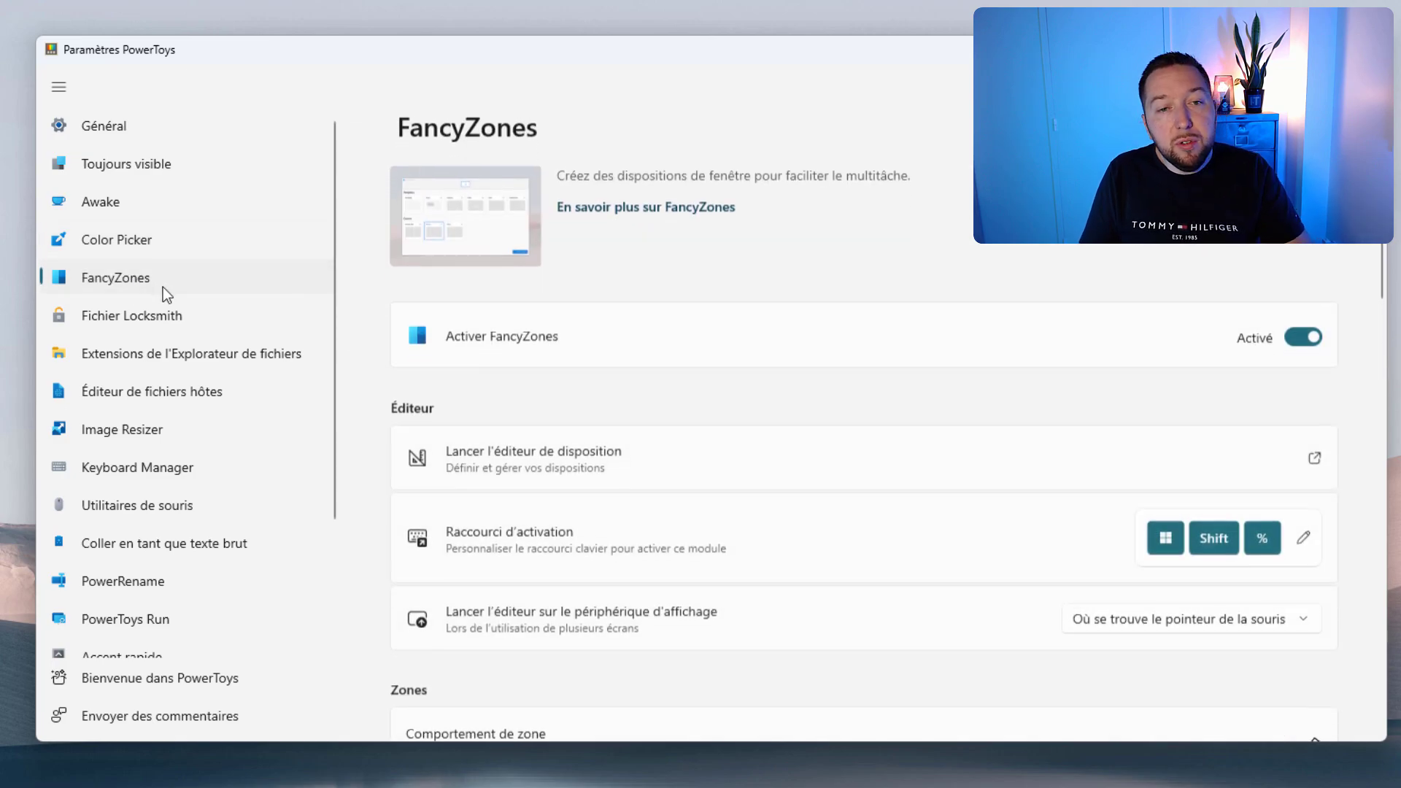
pyautogui.click(839, 470)
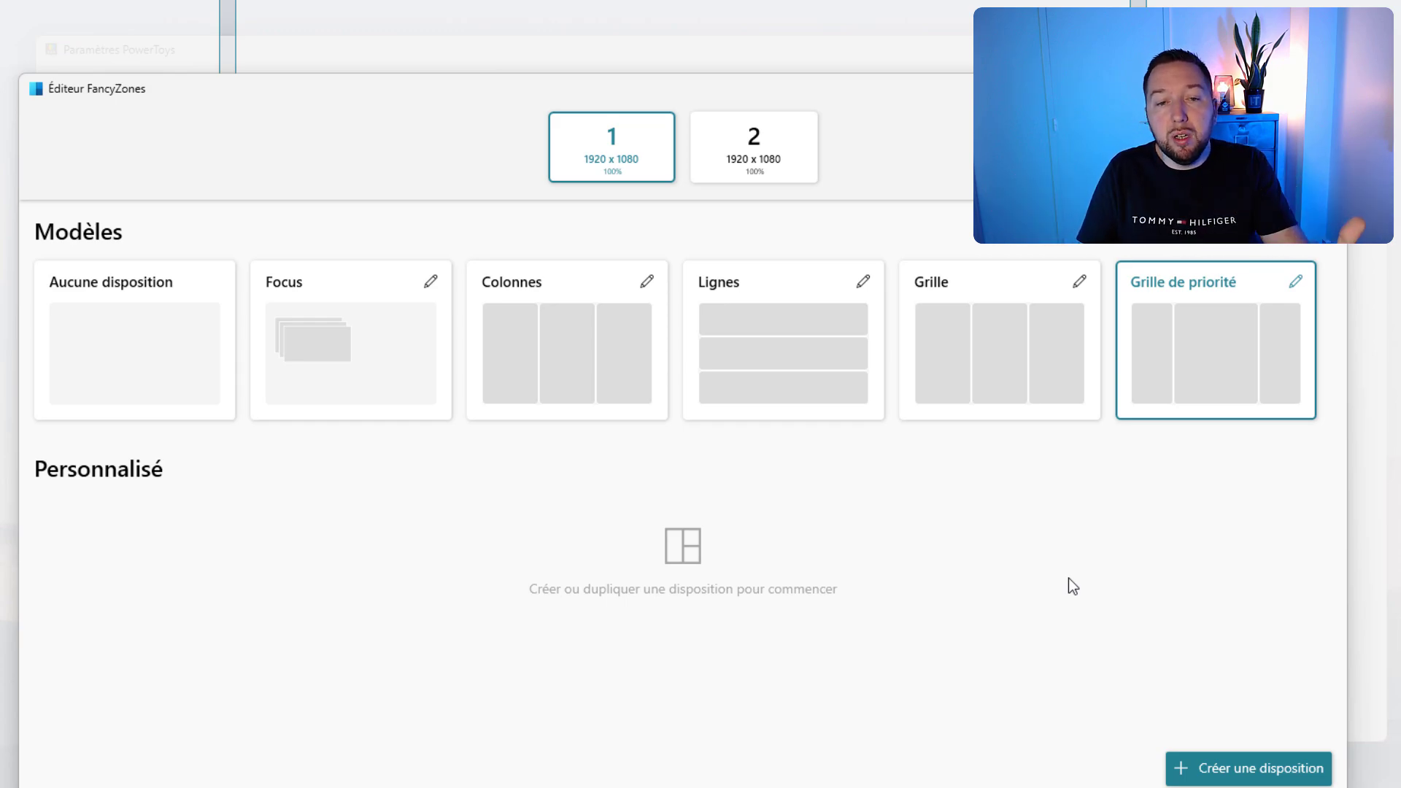
pyautogui.click(1330, 88)
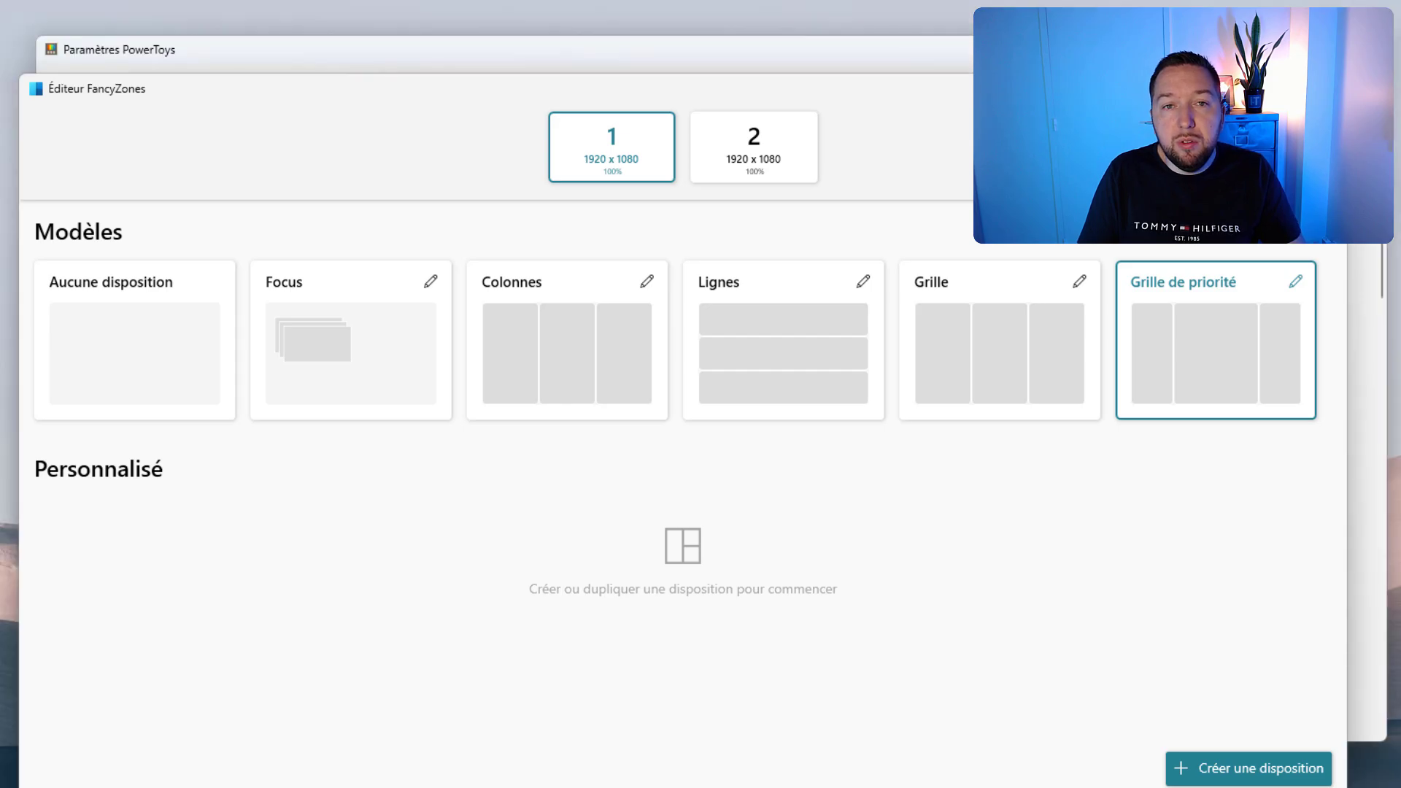
# View the Fichier Locksmith page and examine the preview pane and thumbnail file types in the Explorer extensions settings
pyautogui.click(148, 319)
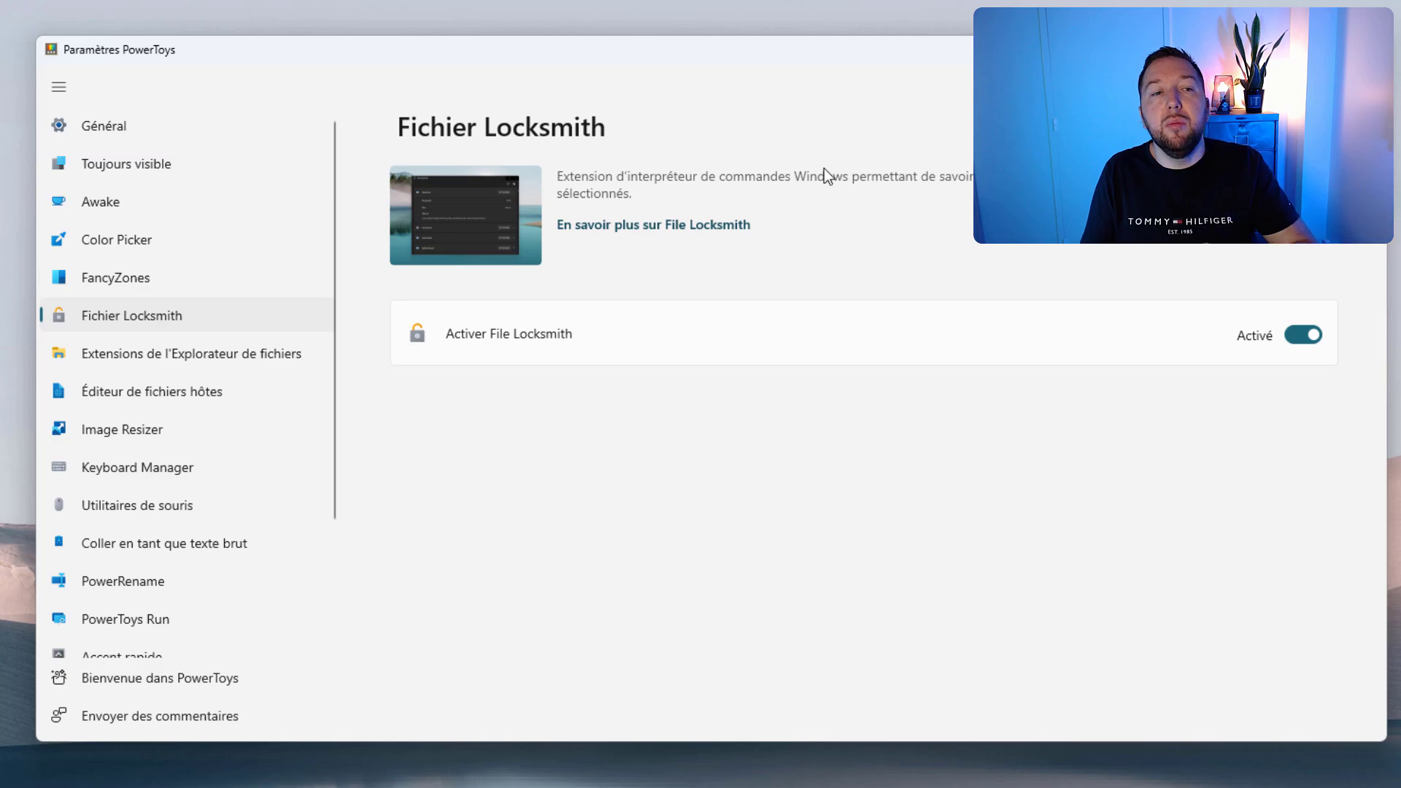
pyautogui.click(163, 359)
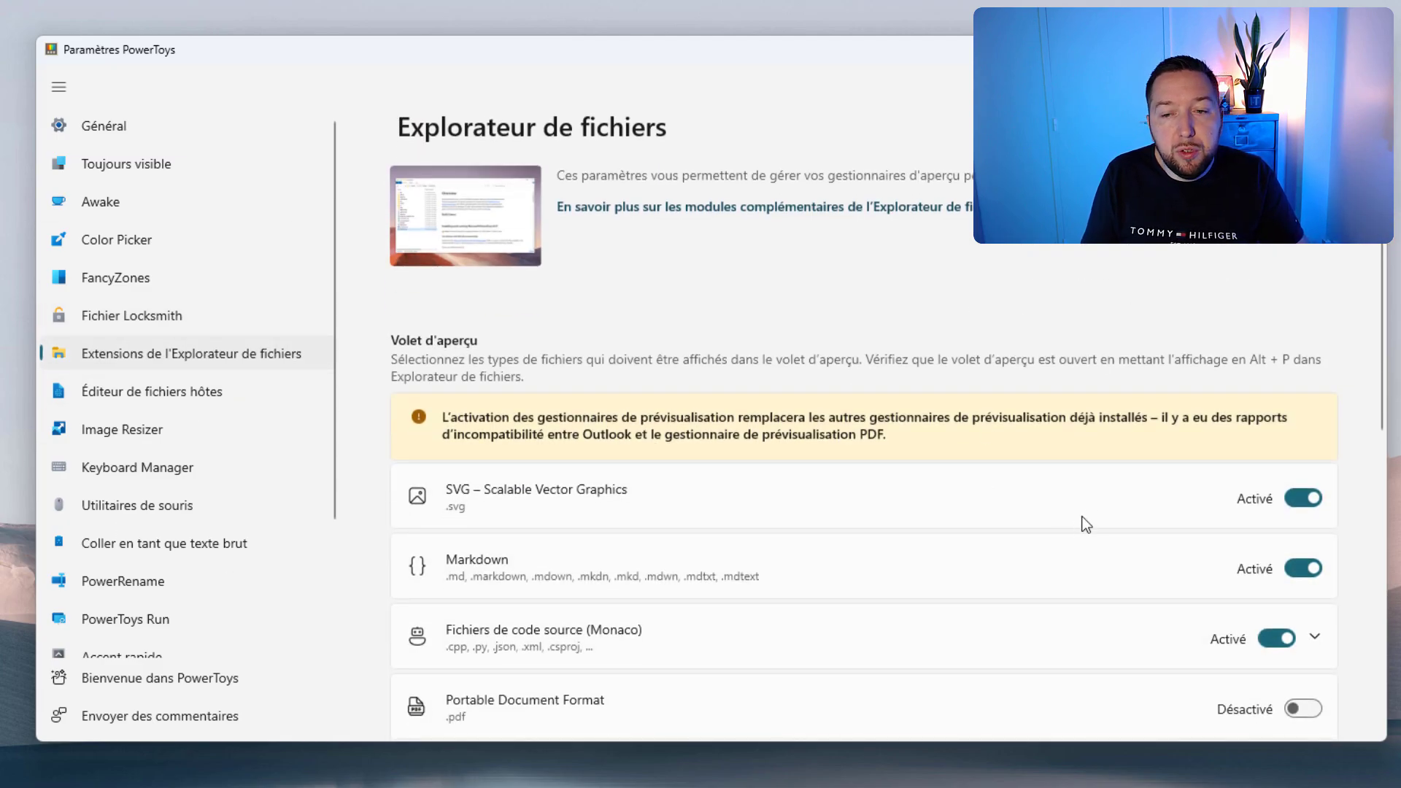
pyautogui.scroll(-1, 941, 467)
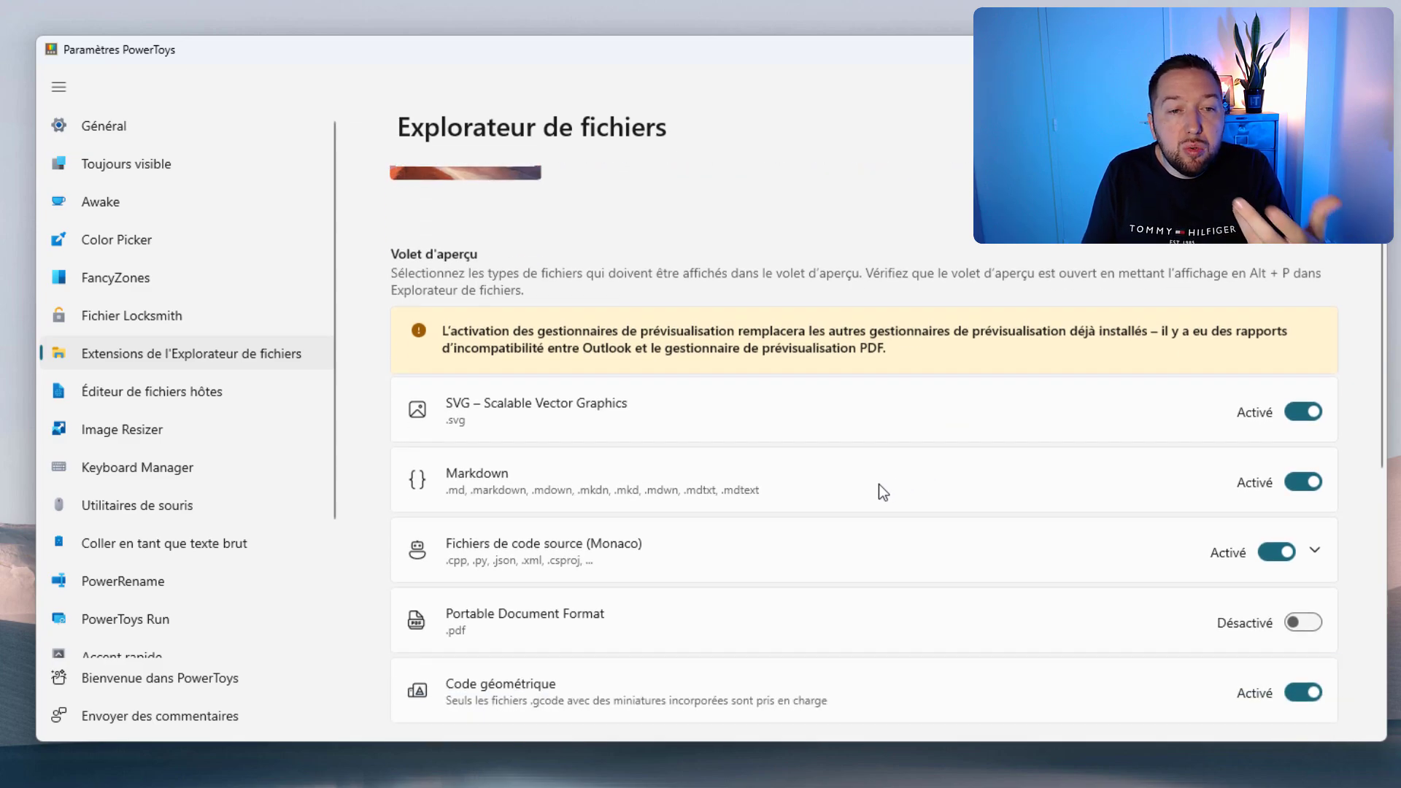
pyautogui.scroll(1, 839, 467)
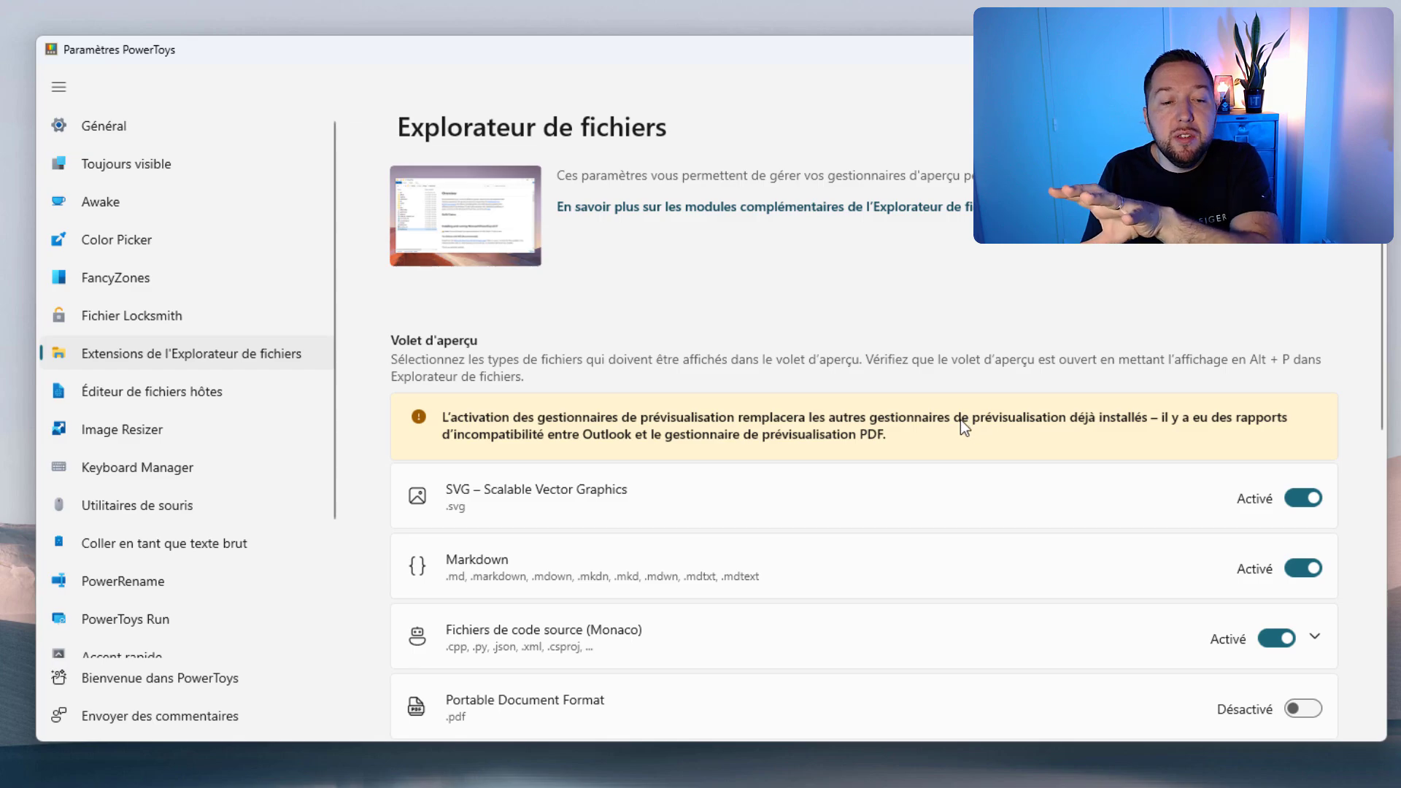
pyautogui.scroll(-4, 955, 431)
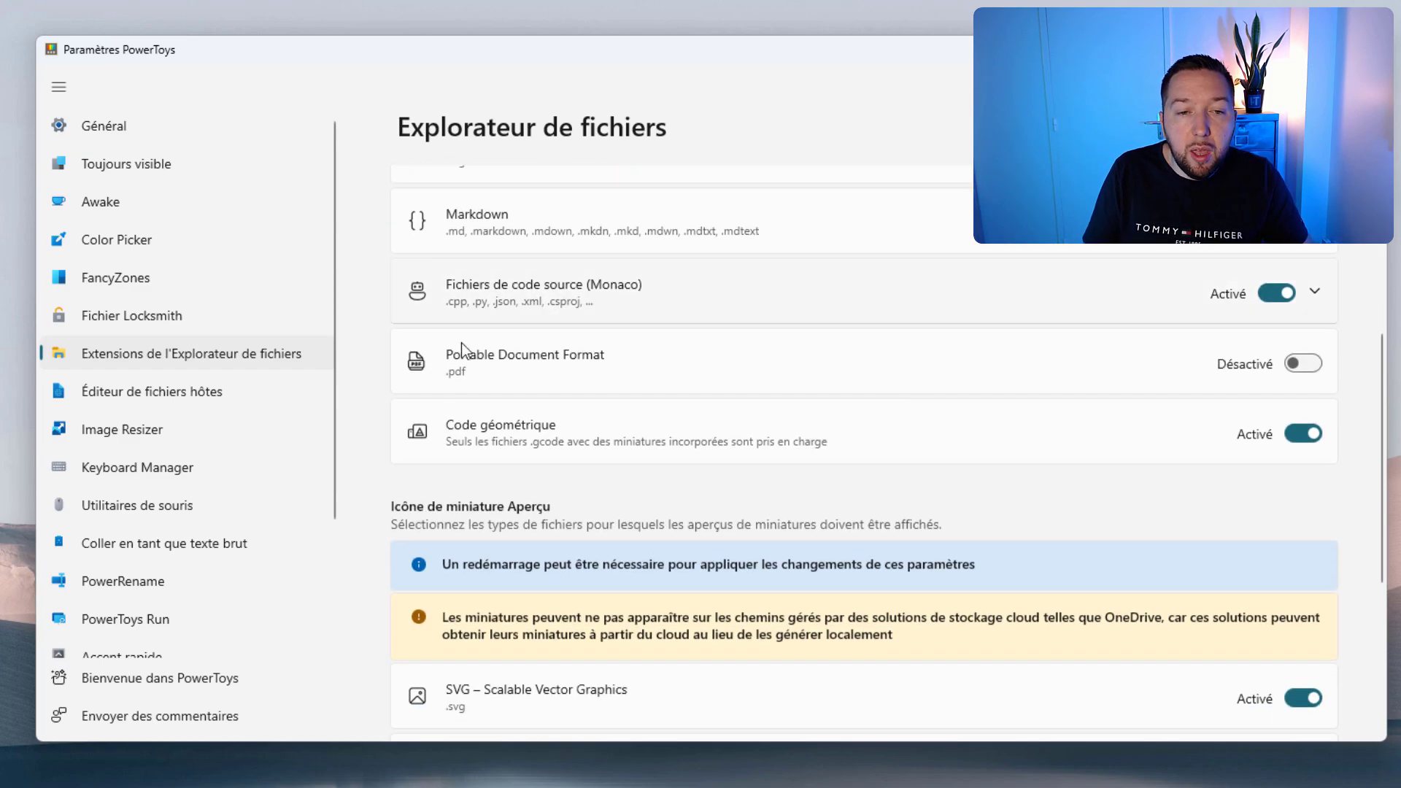
pyautogui.scroll(-4, 536, 401)
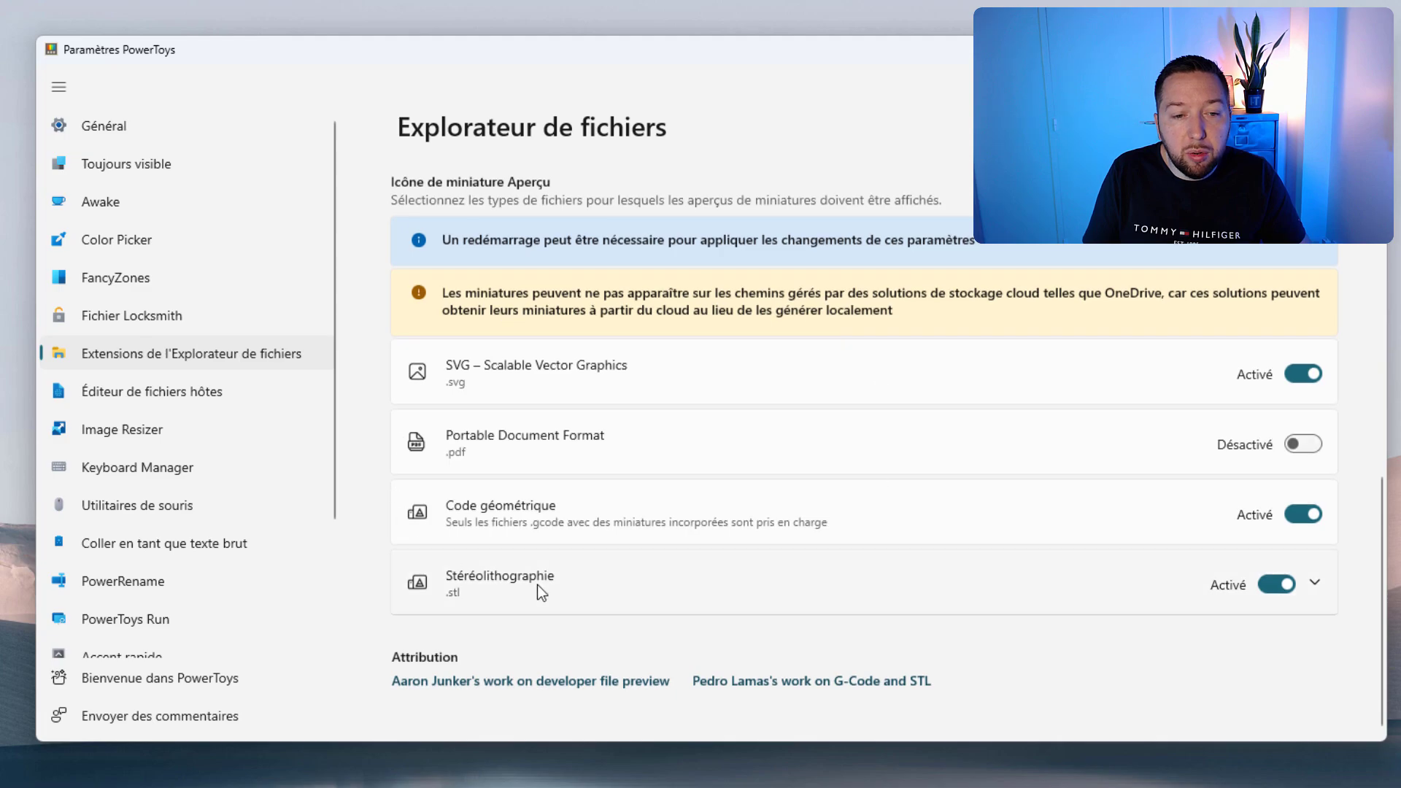
# Examine the host entries in the Hosts File Editor and close it
pyautogui.click(235, 385)
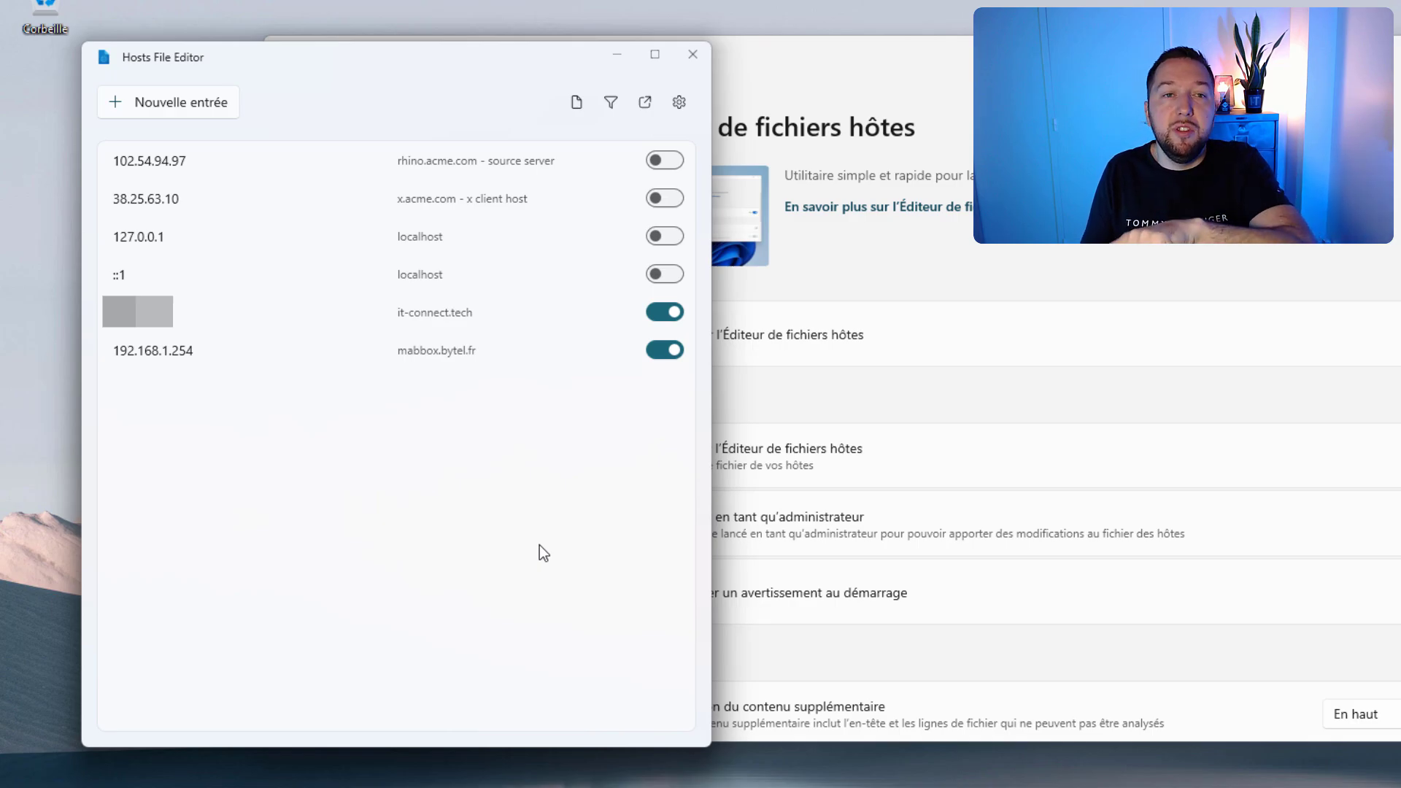
pyautogui.click(692, 54)
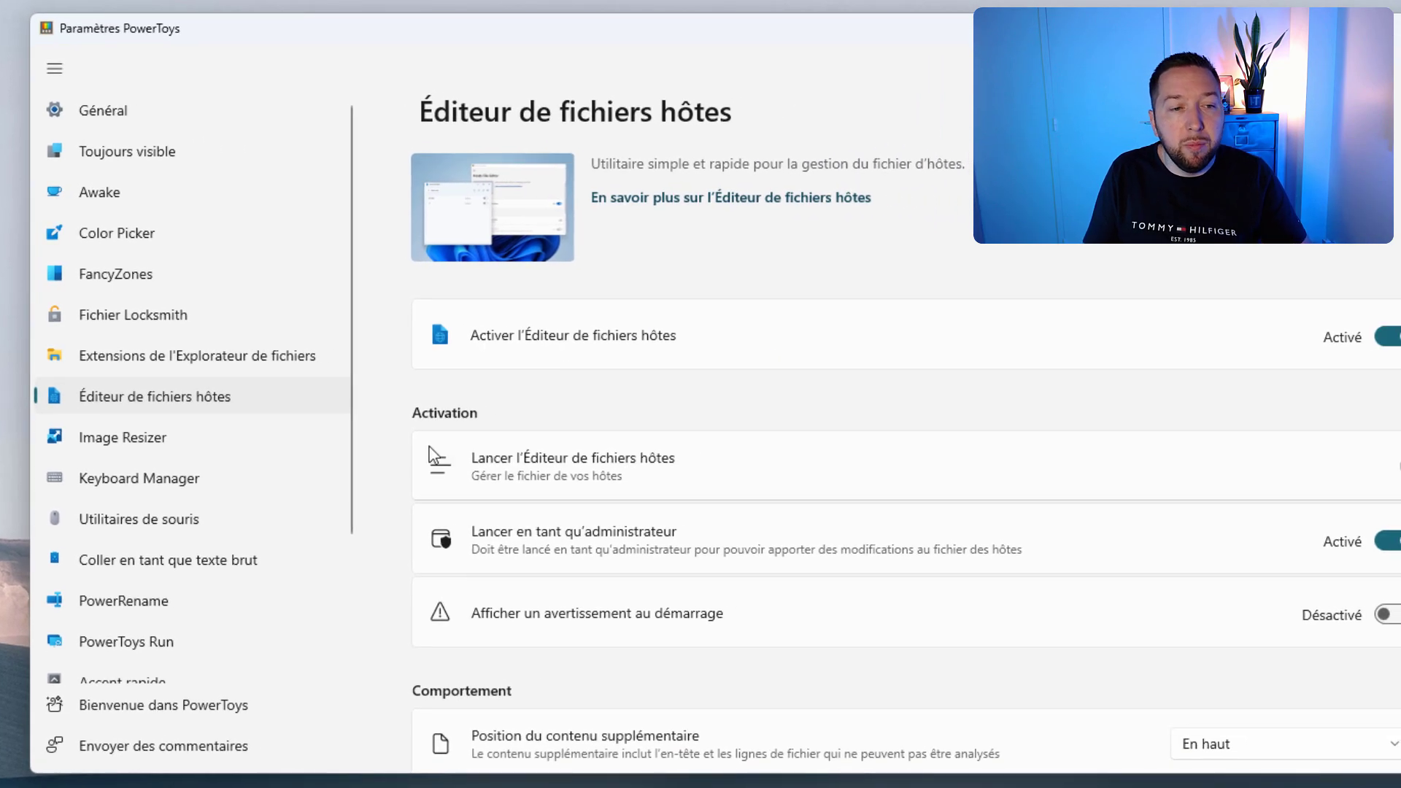
# Review the Image Resizer settings, including the preset image sizes and encoding options
pyautogui.click(159, 438)
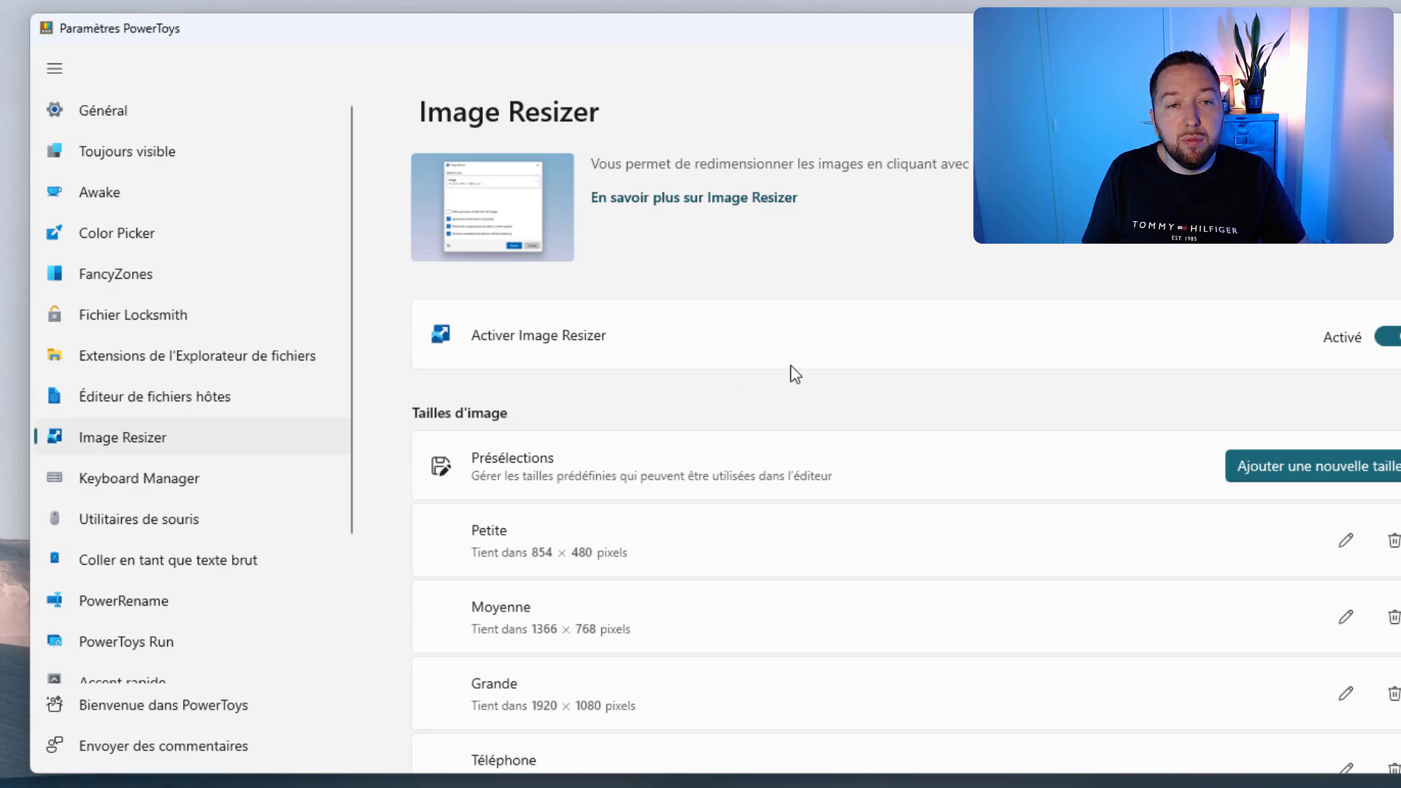
pyautogui.scroll(-4, 876, 397)
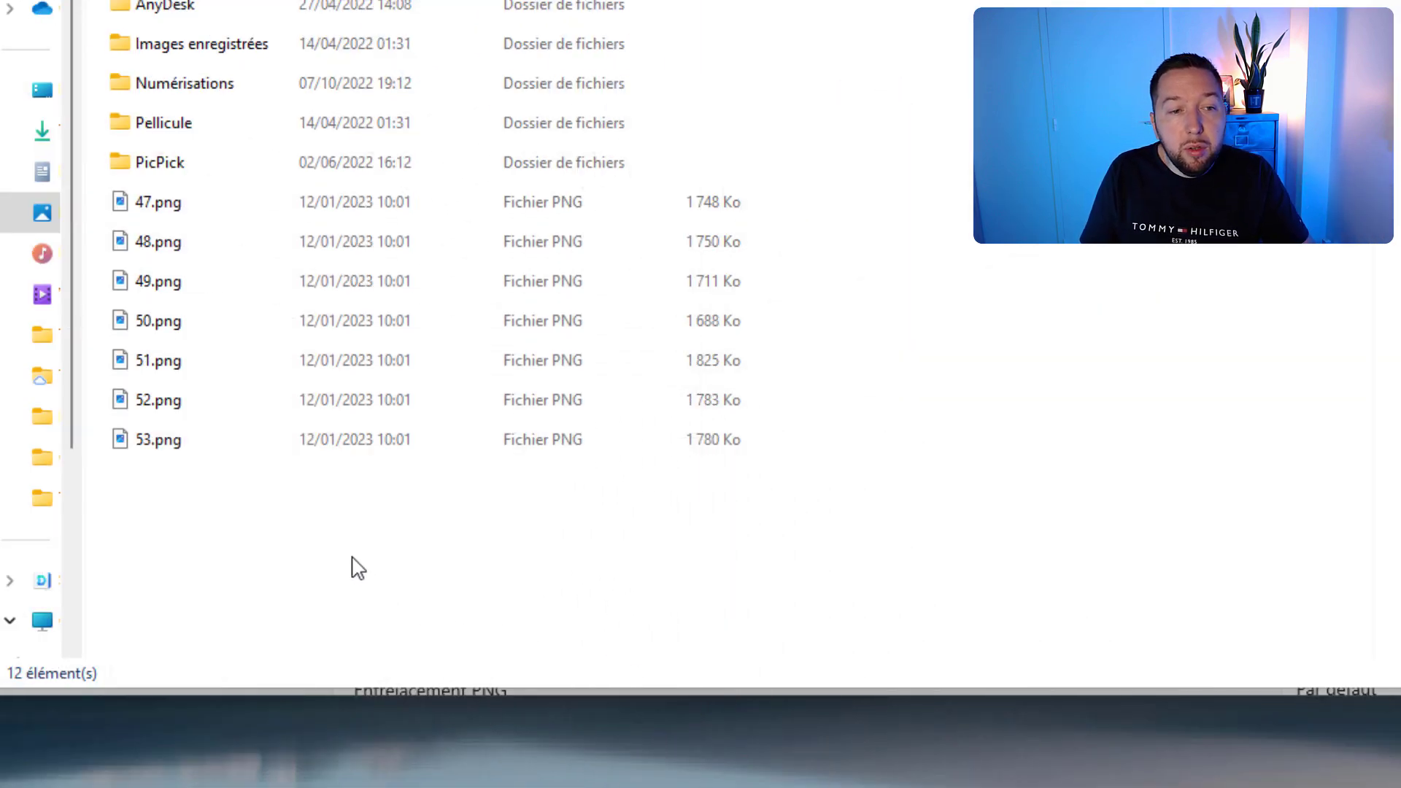
# Select images 47.png to 53.png, examine the Image Resizer size presets and options with Petite chosen, and cancel the resize
pyautogui.moveTo(347, 557); pyautogui.dragTo(162, 207)
pyautogui.rightClick(162, 207)
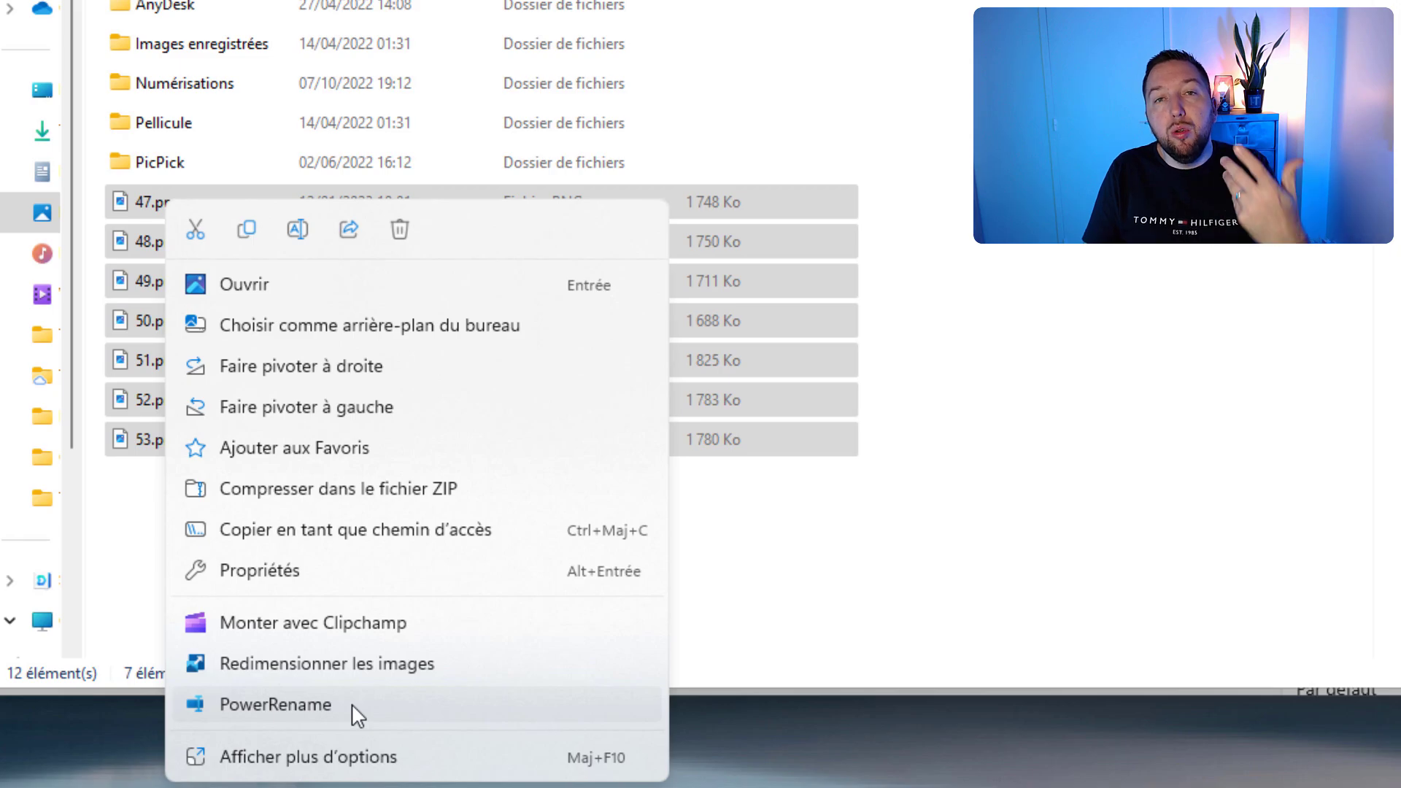
pyautogui.click(267, 667)
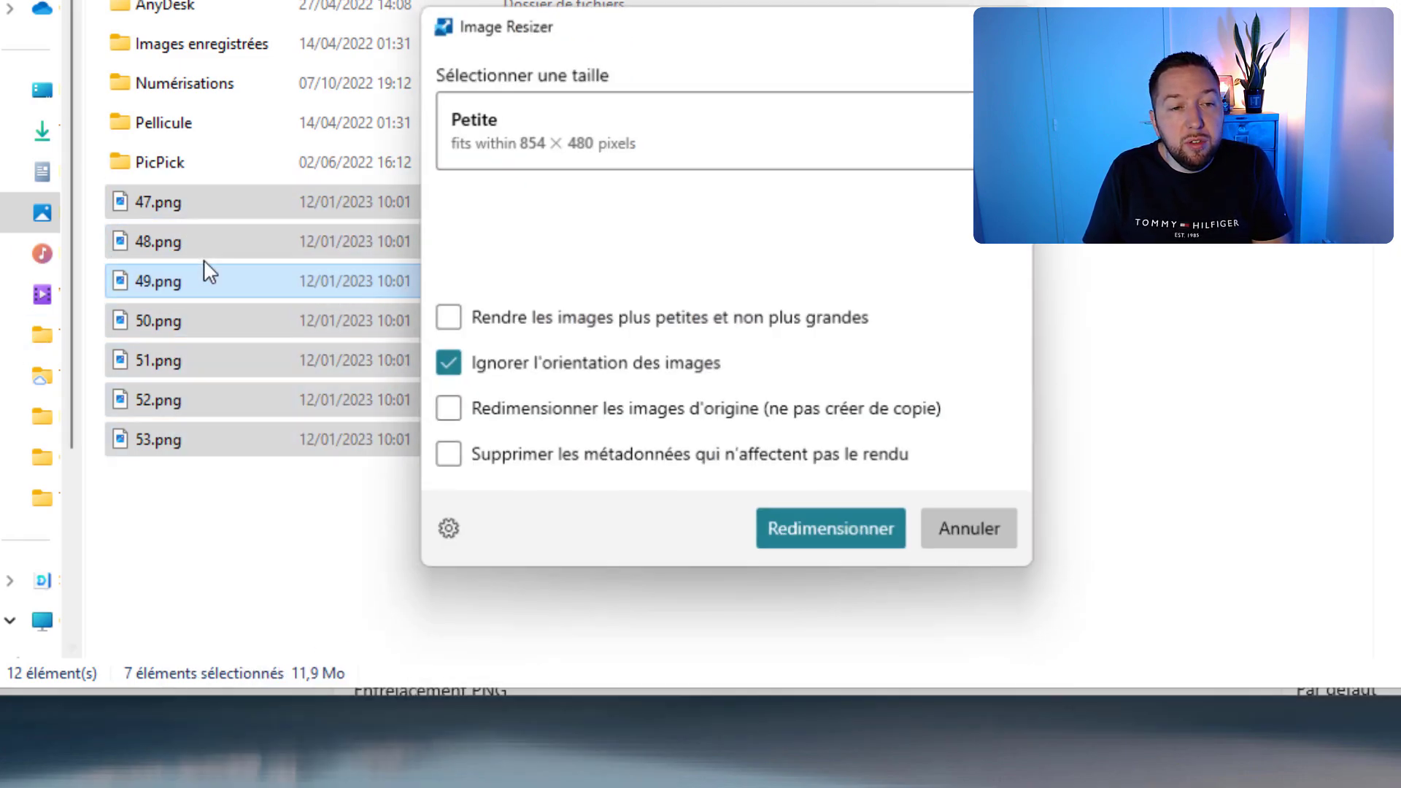
pyautogui.click(798, 124)
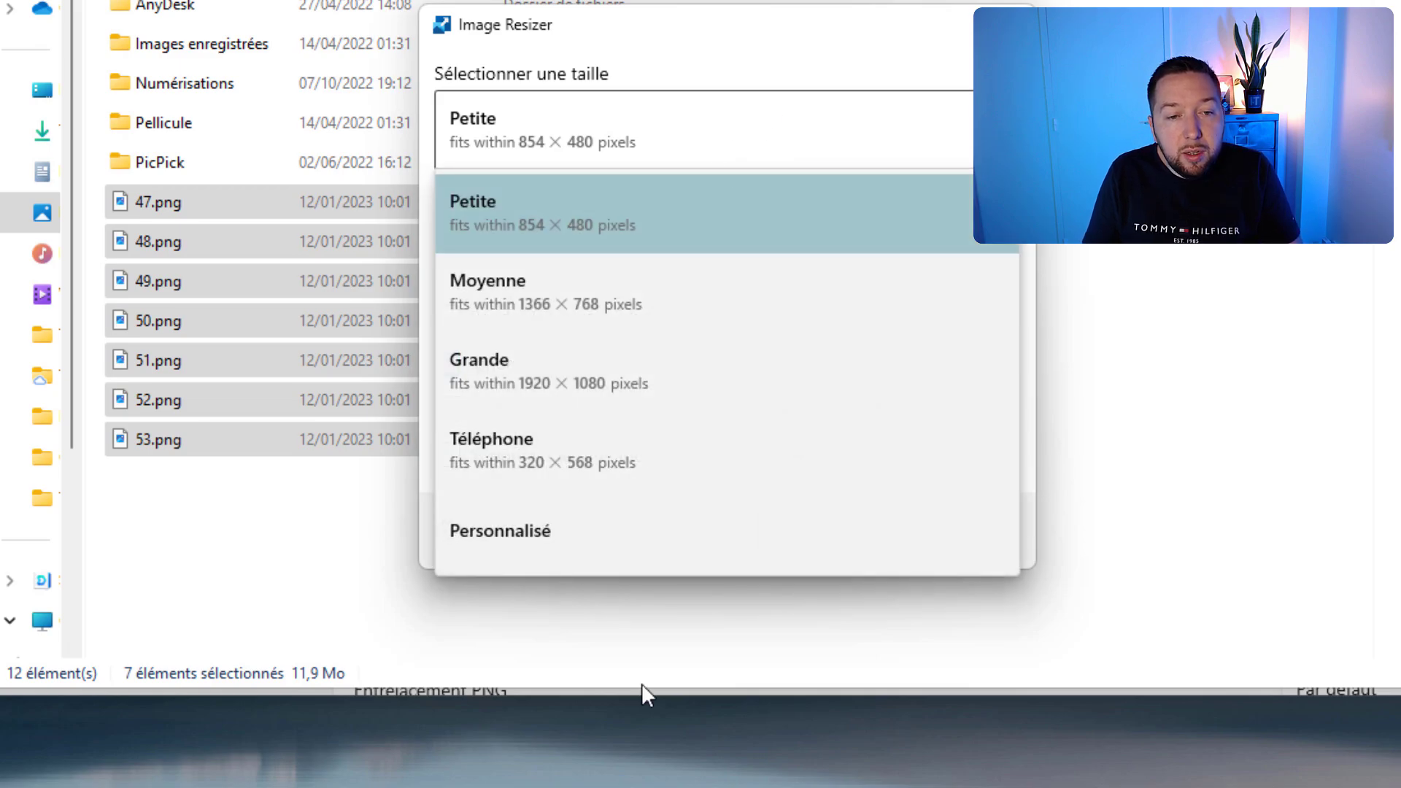
pyautogui.click(635, 212)
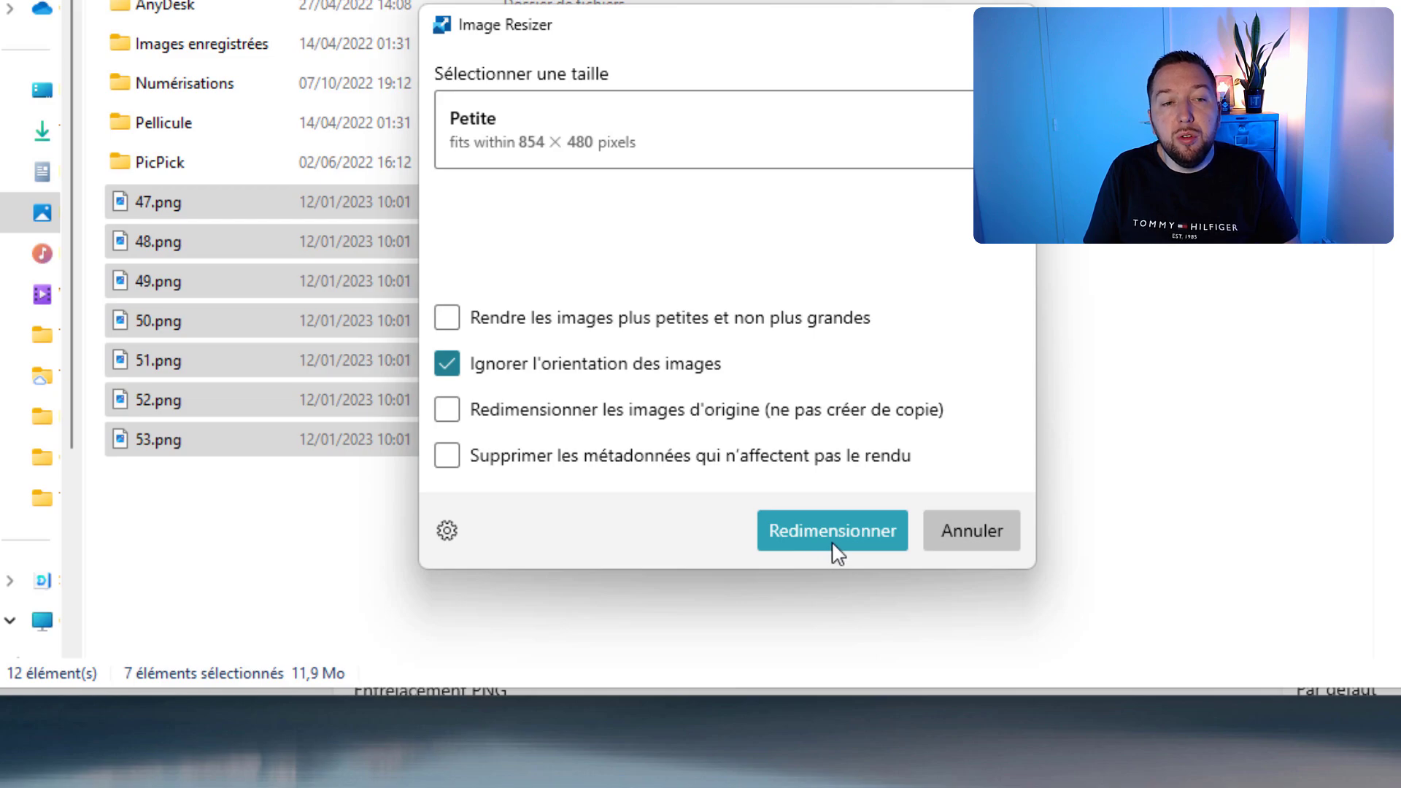
pyautogui.click(962, 540)
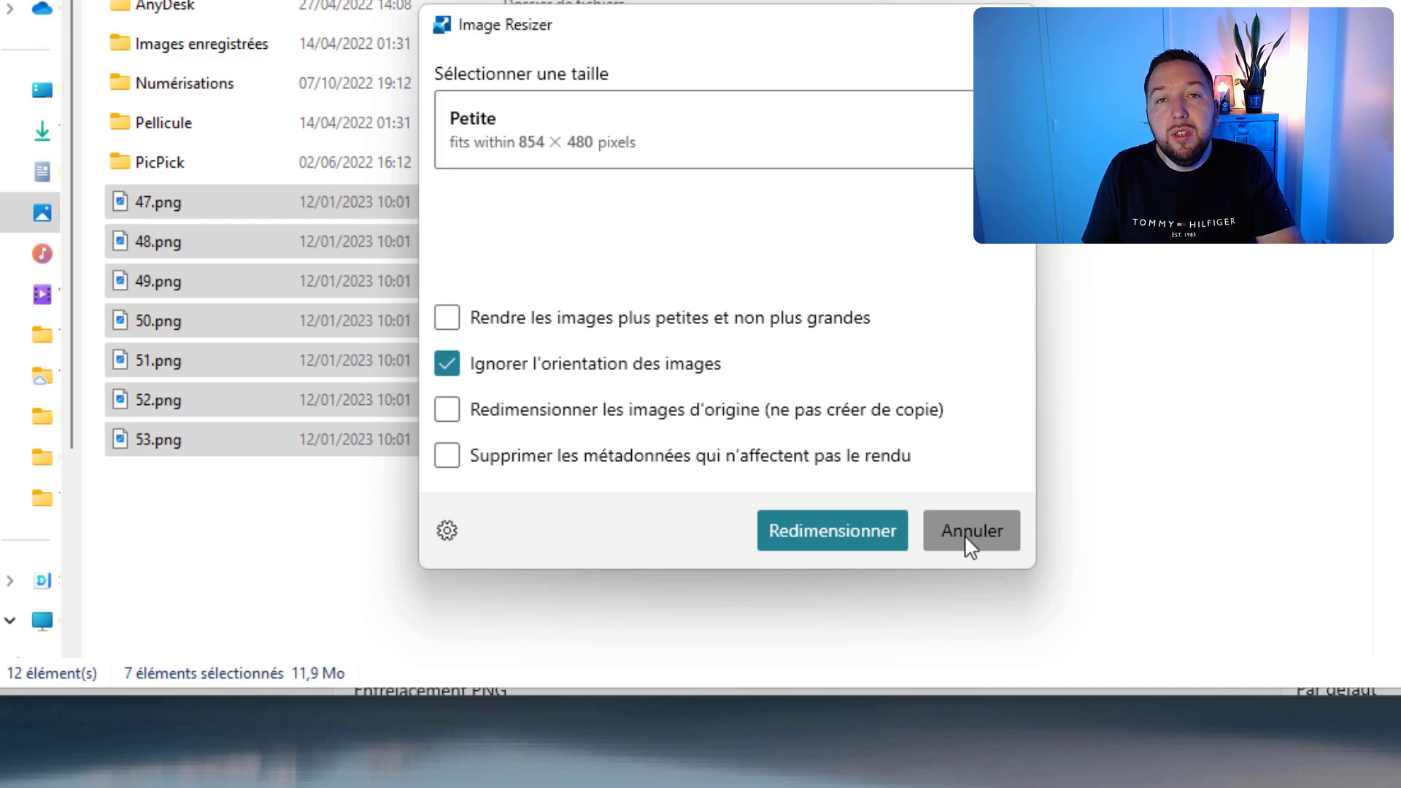
pyautogui.click(965, 534)
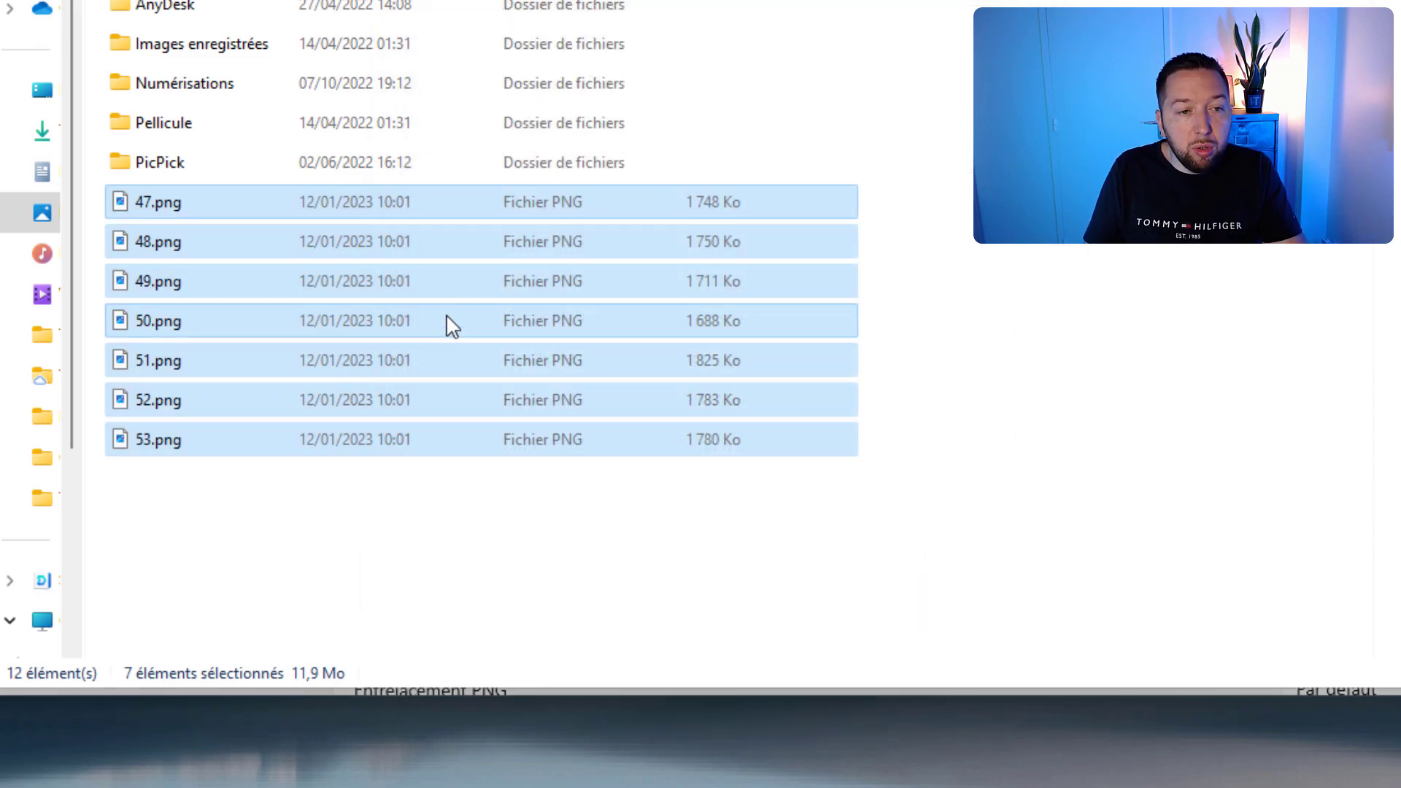
# Open PowerRename for the selected images 47.png to 53.png
pyautogui.rightClick(224, 204)
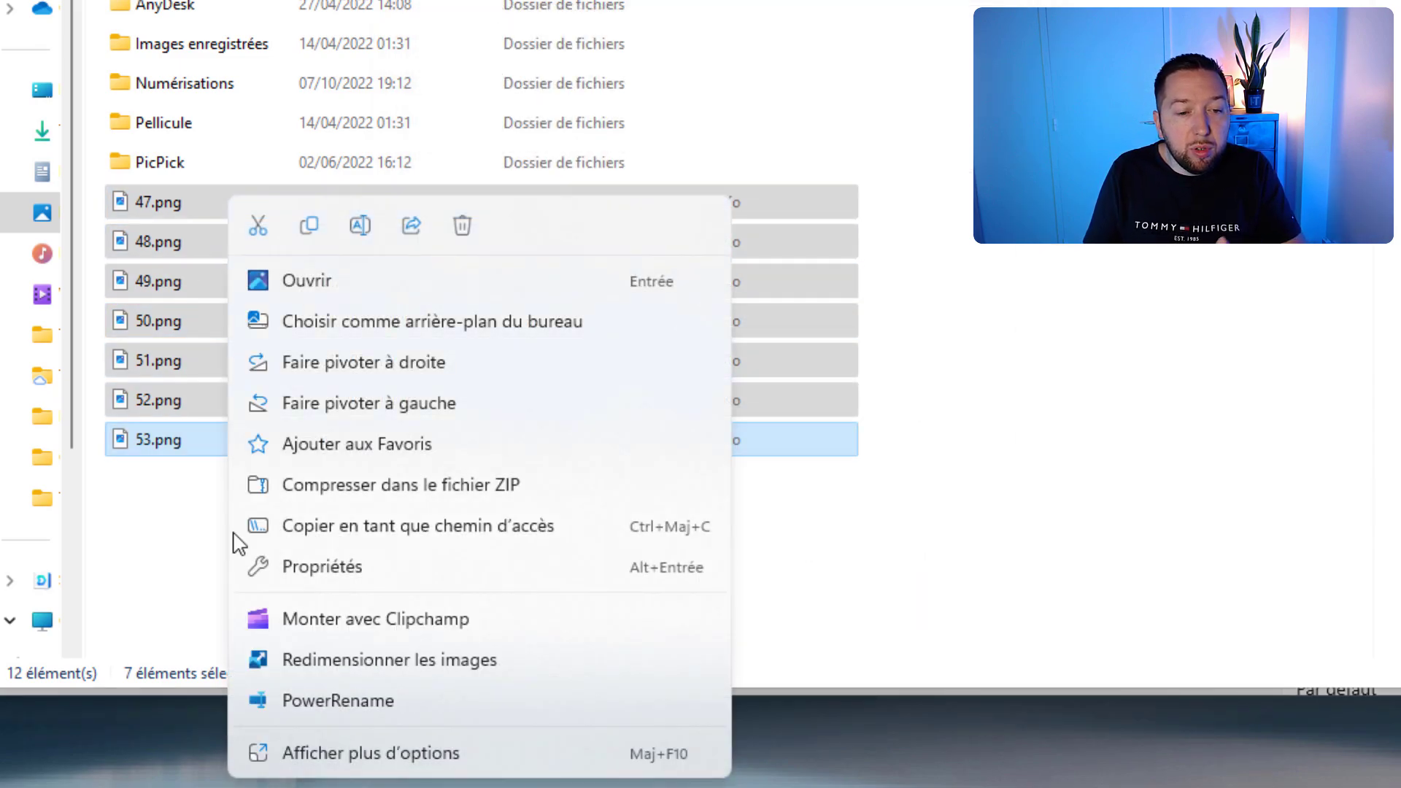
pyautogui.click(336, 702)
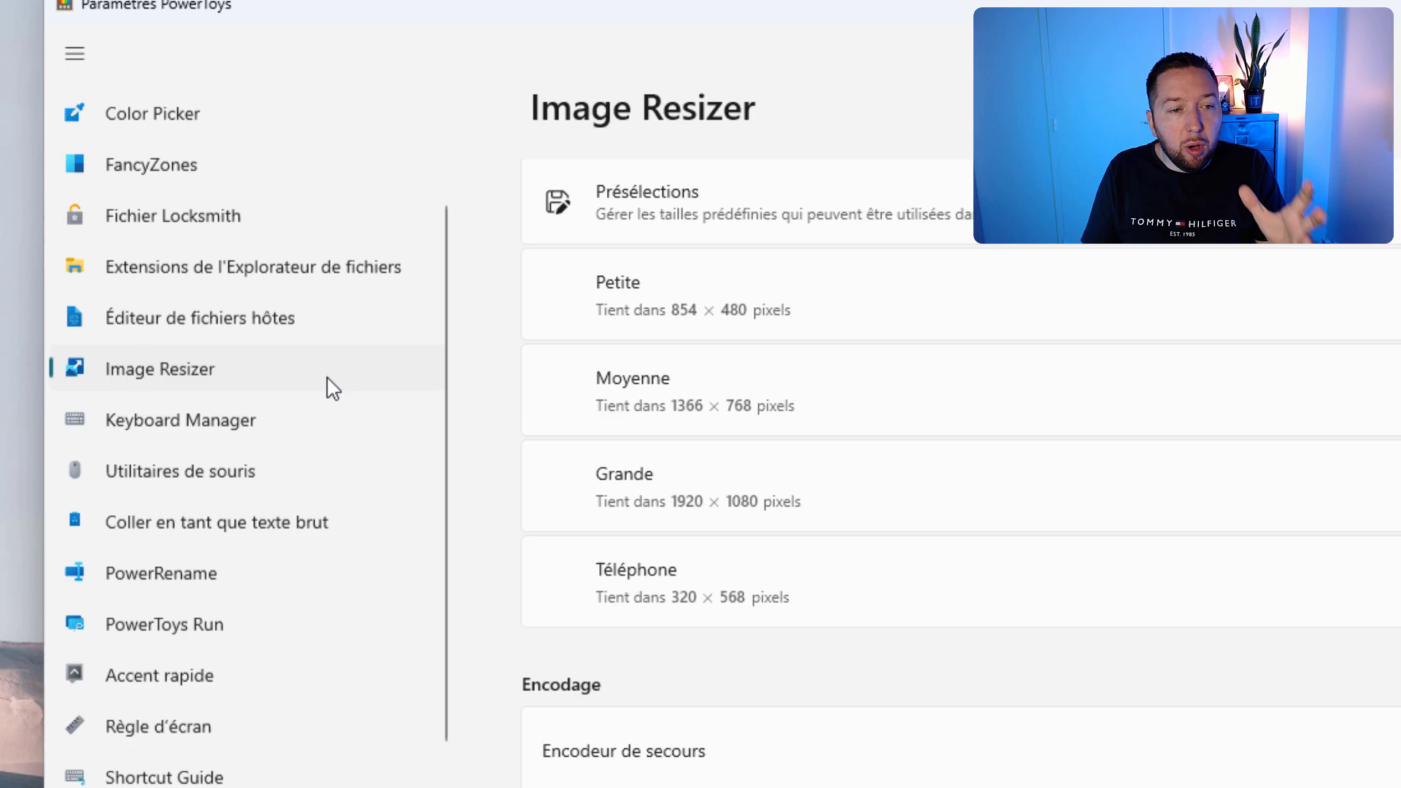
# Switch to the PowerToys settings and view the Coller en tant que texte brut and Règle d'écran pages
pyautogui.scroll(-1, 330, 389)
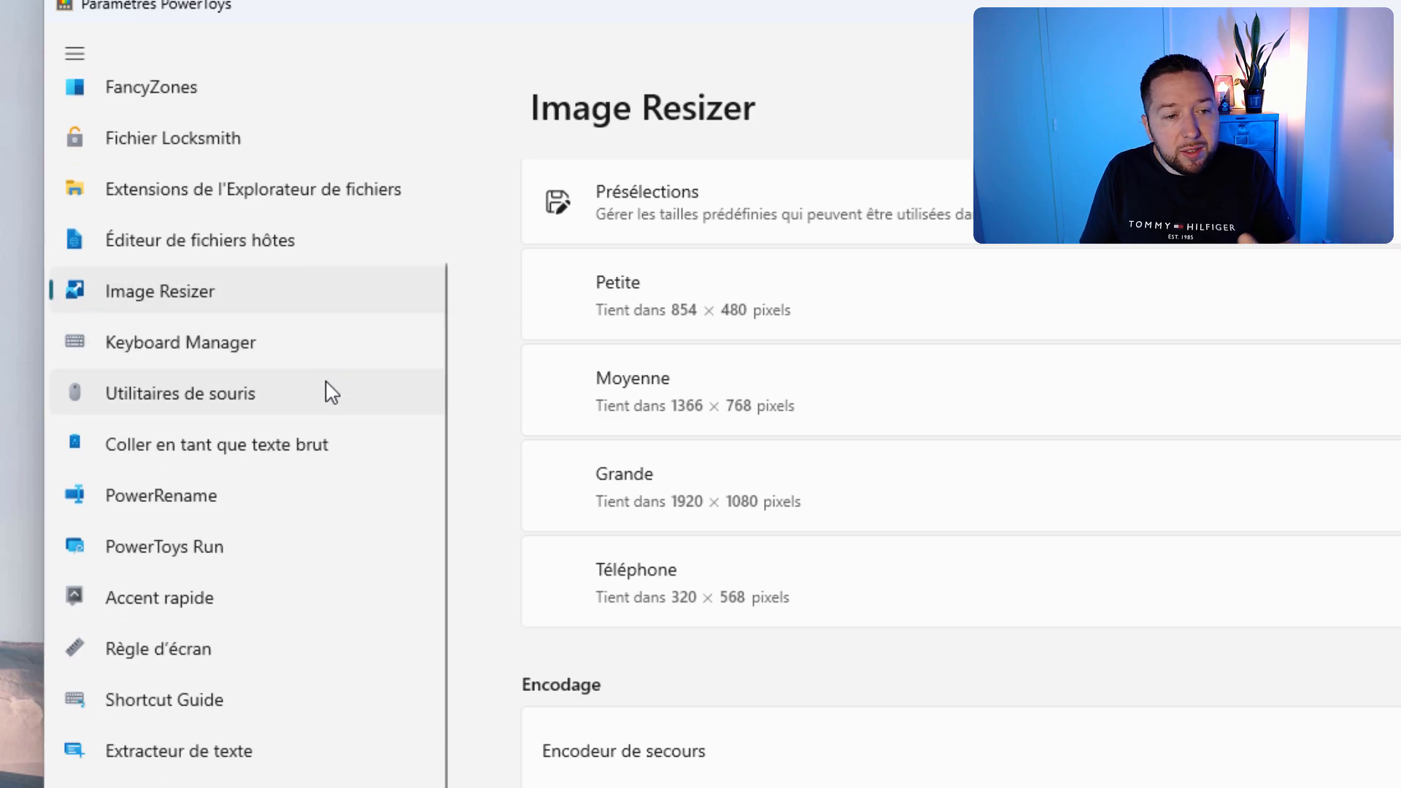
pyautogui.click(245, 448)
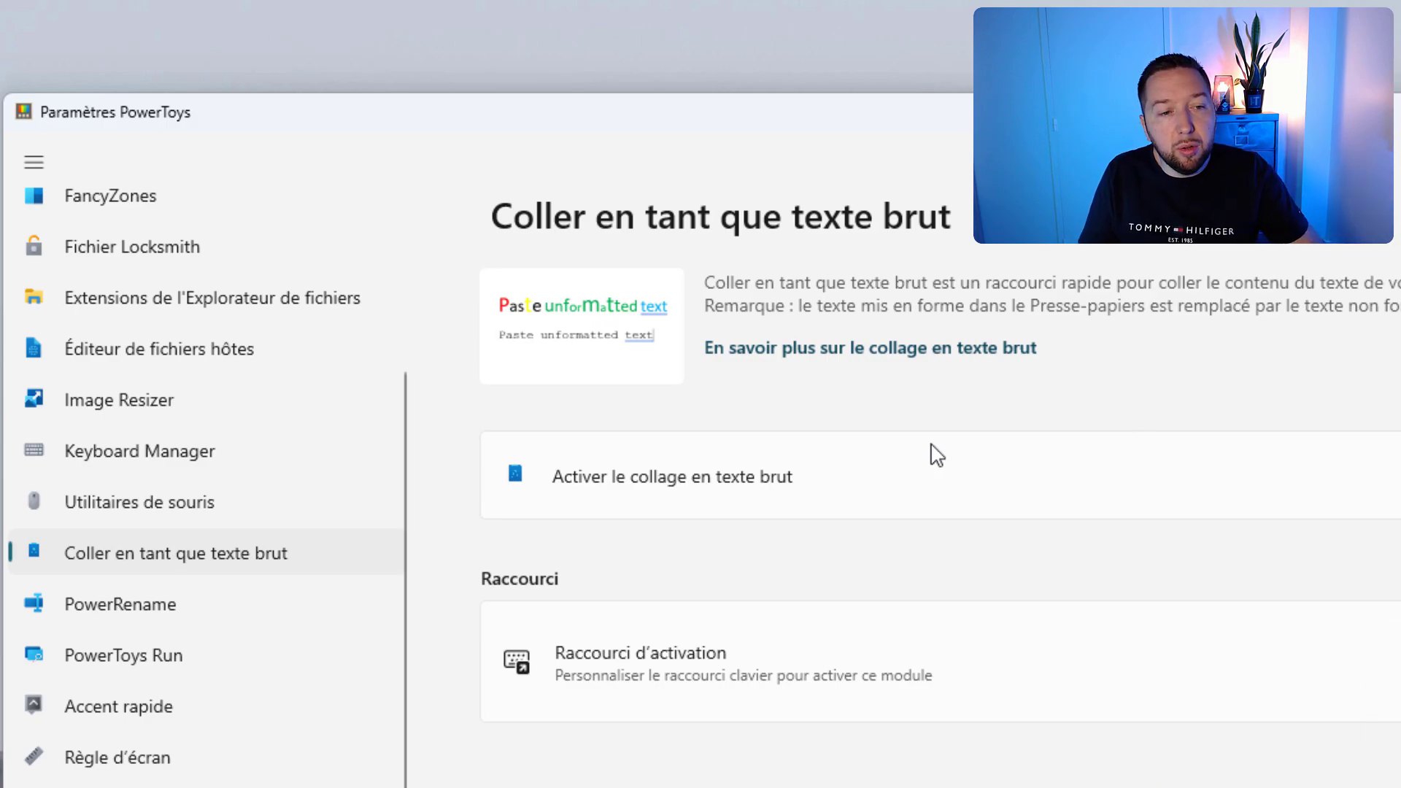
pyautogui.scroll(-1, 263, 634)
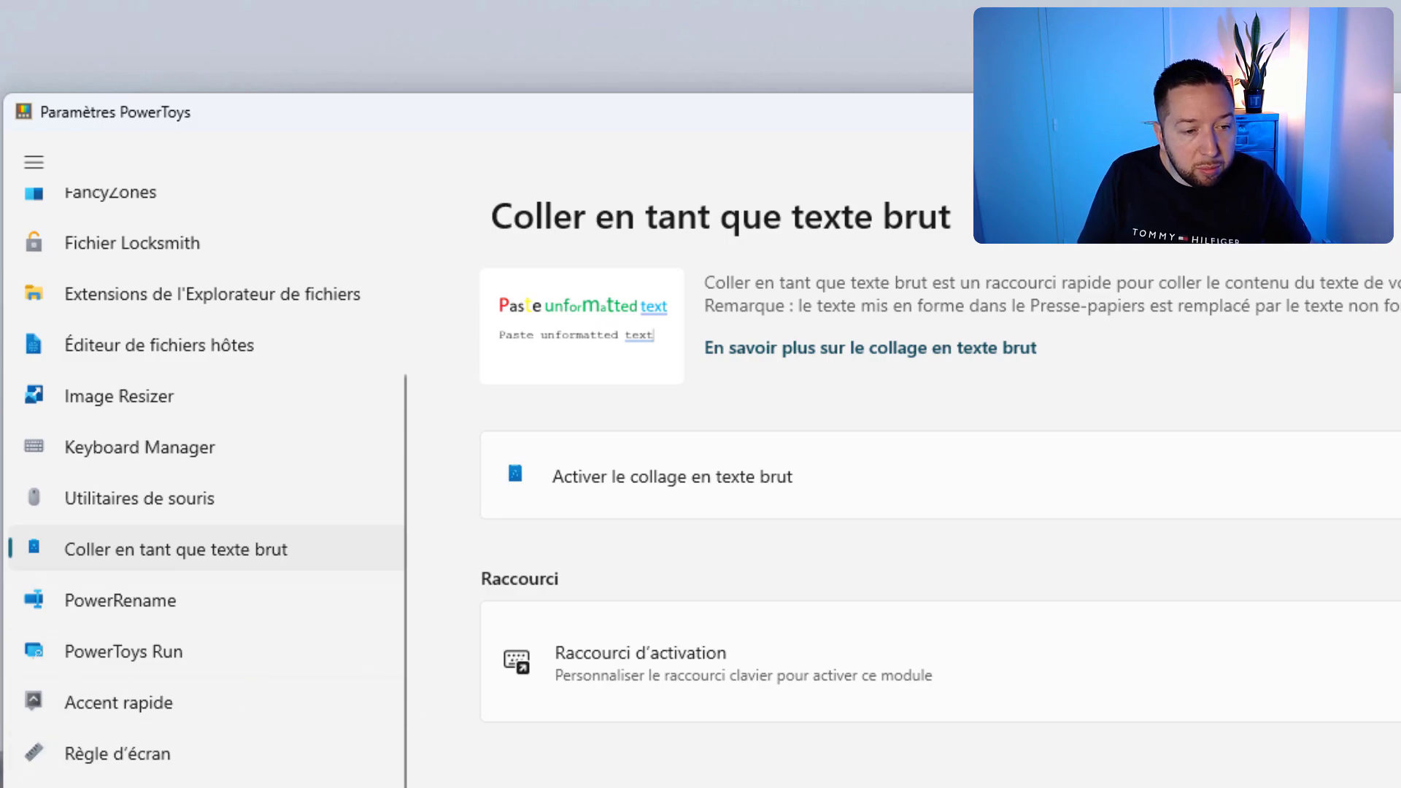
pyautogui.click(109, 748)
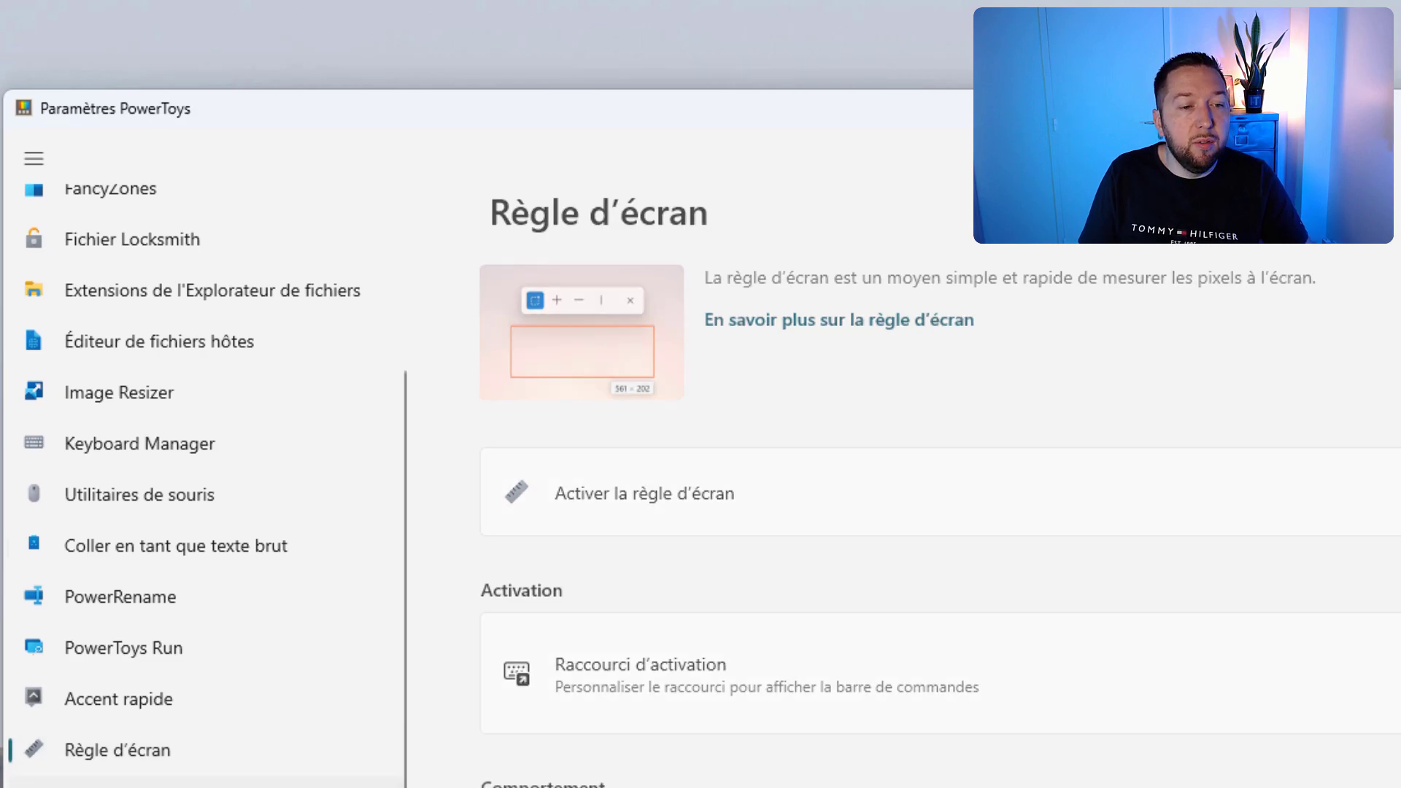
# View the PowerToys Run page, launch PowerToys Run and search for "temp"
pyautogui.click(219, 631)
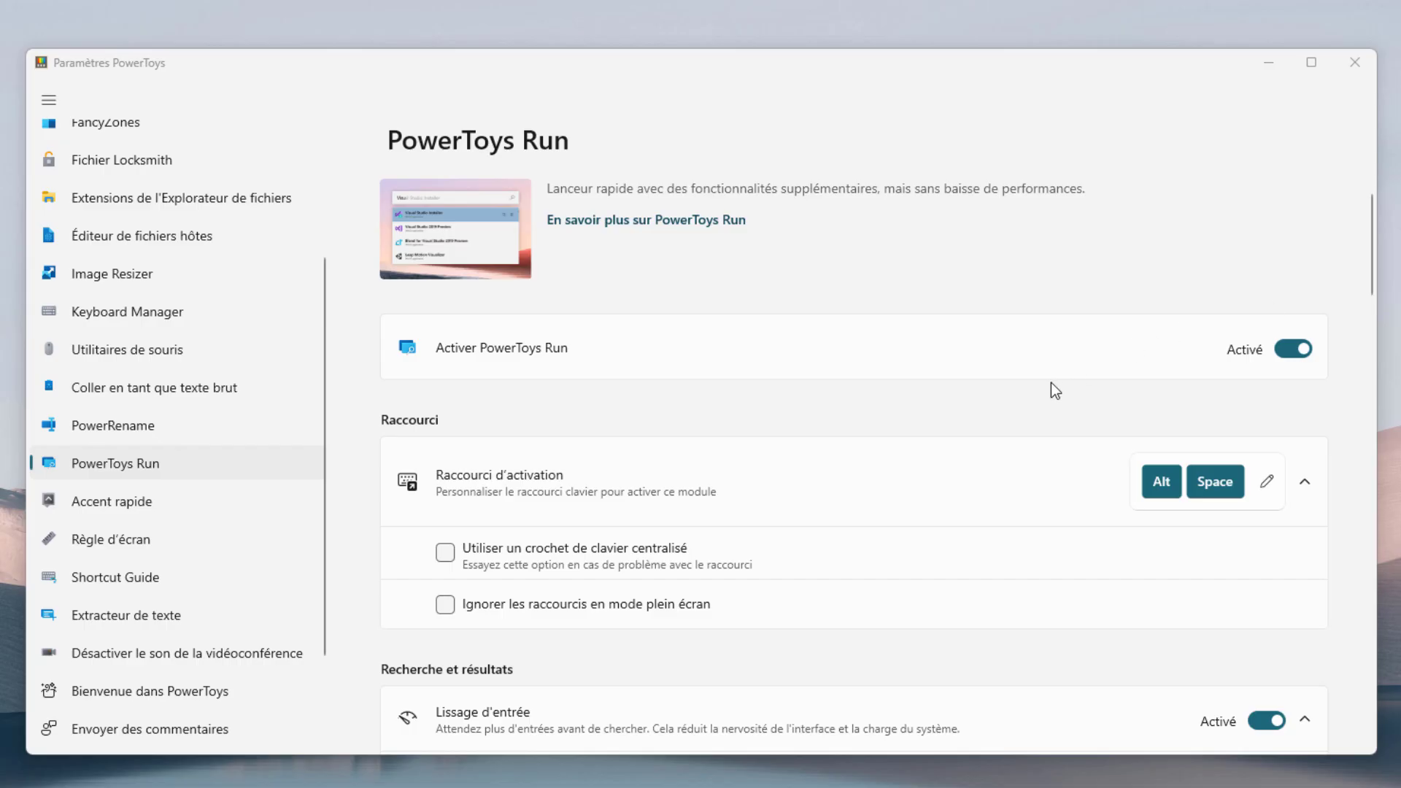
pyautogui.click(1201, 67)
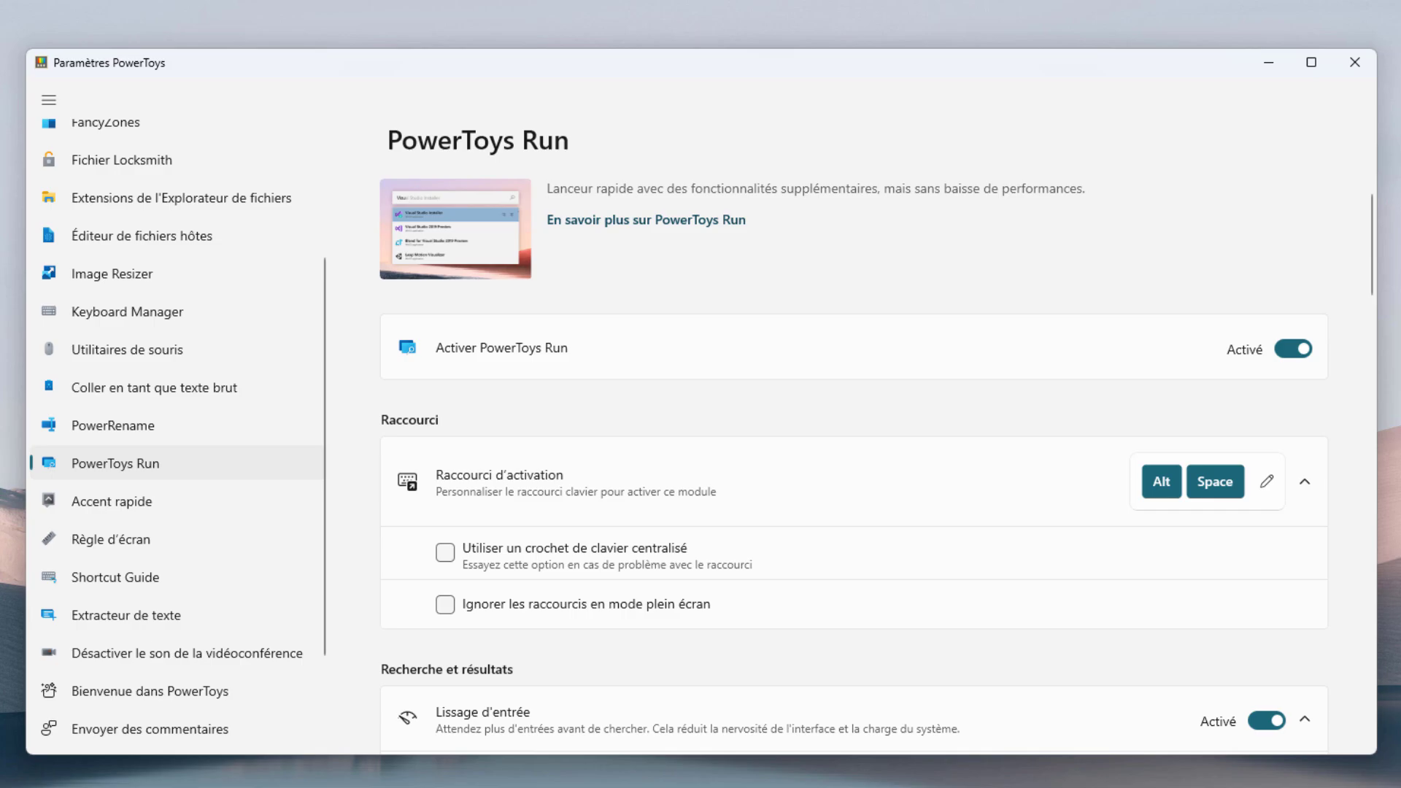
pyautogui.hotkey('alt', 'space')
pyautogui.write('temp')
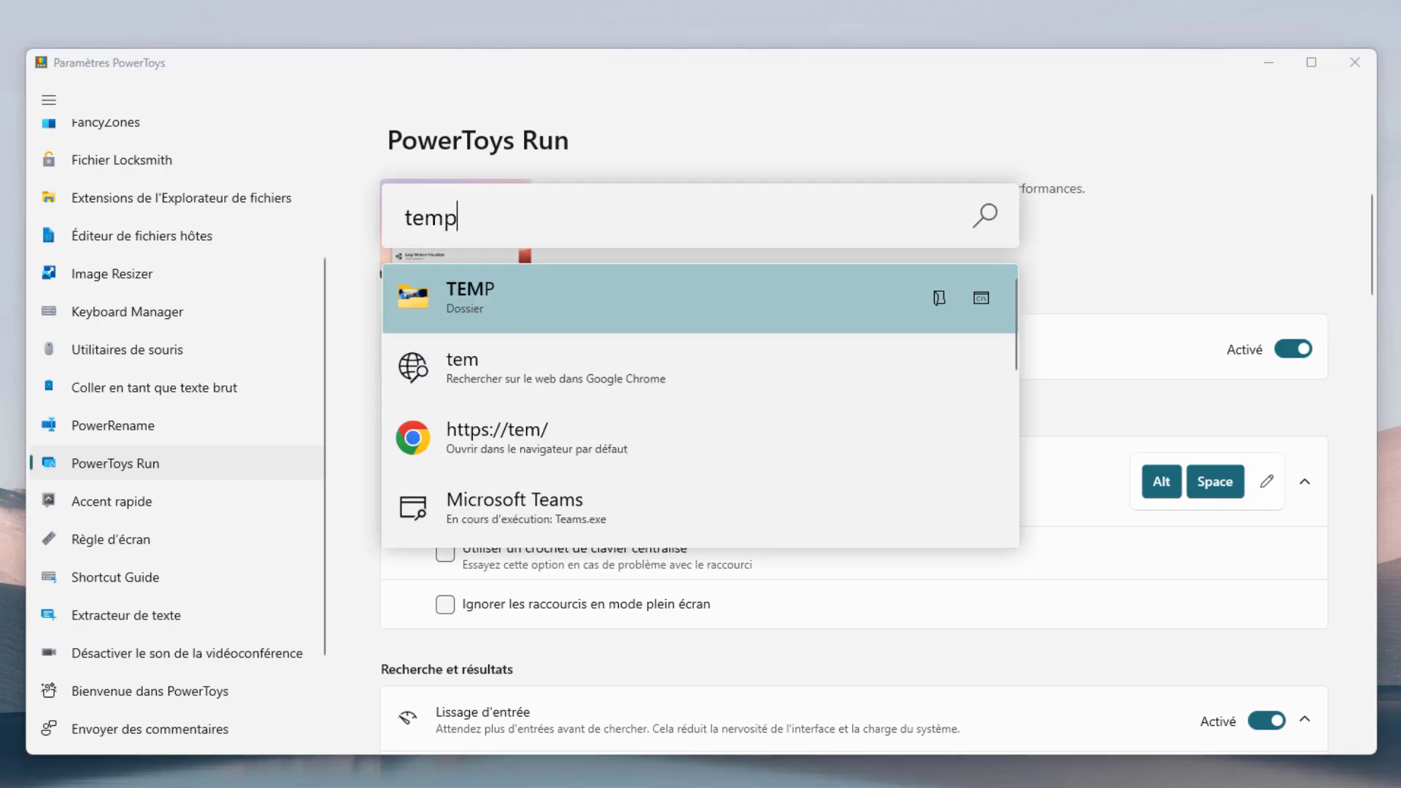
pyautogui.scroll(4, 544, 394)
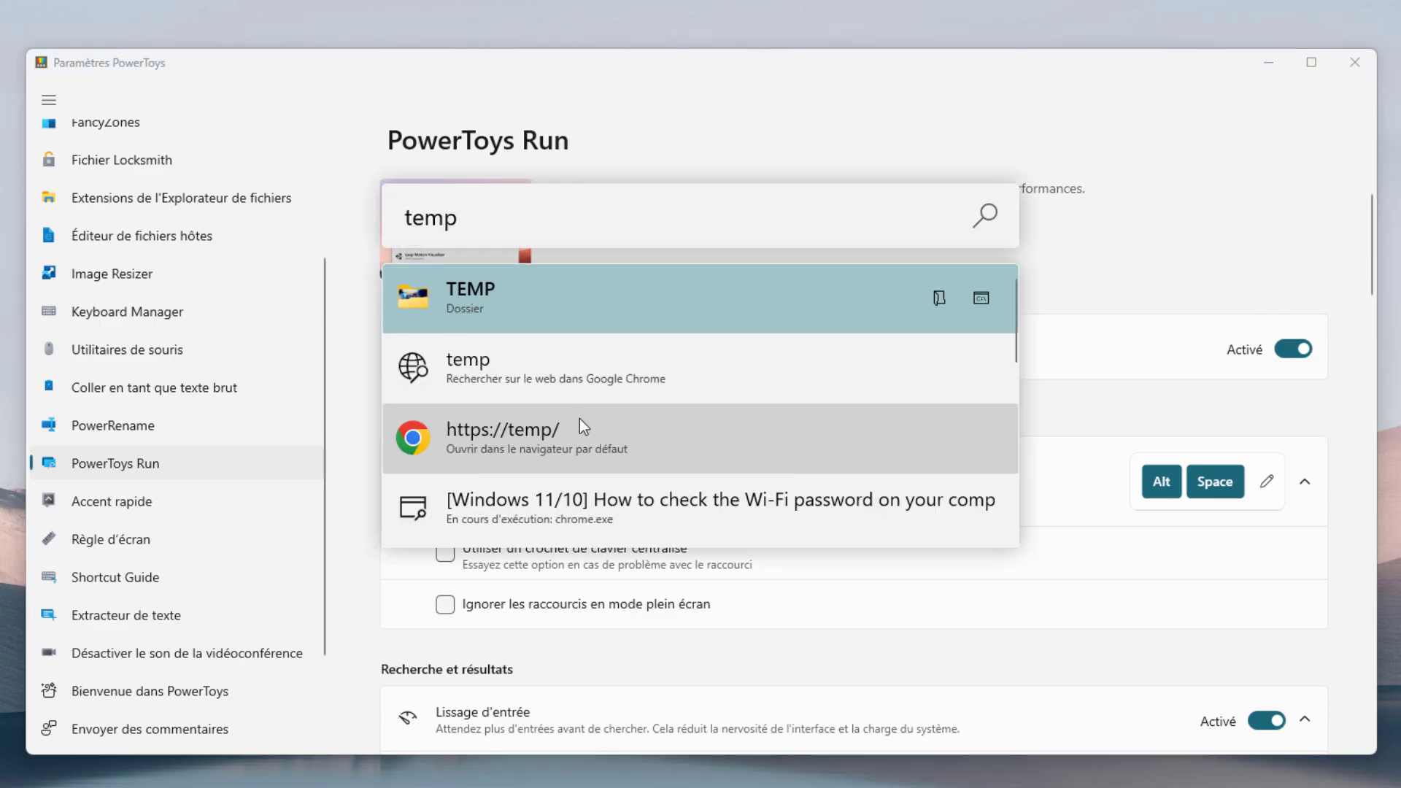
# Search PowerToys Run for "windows", browse the results and dismiss the launcher
pyautogui.hotkey('ctrl', 'a')
pyautogui.write('windows')
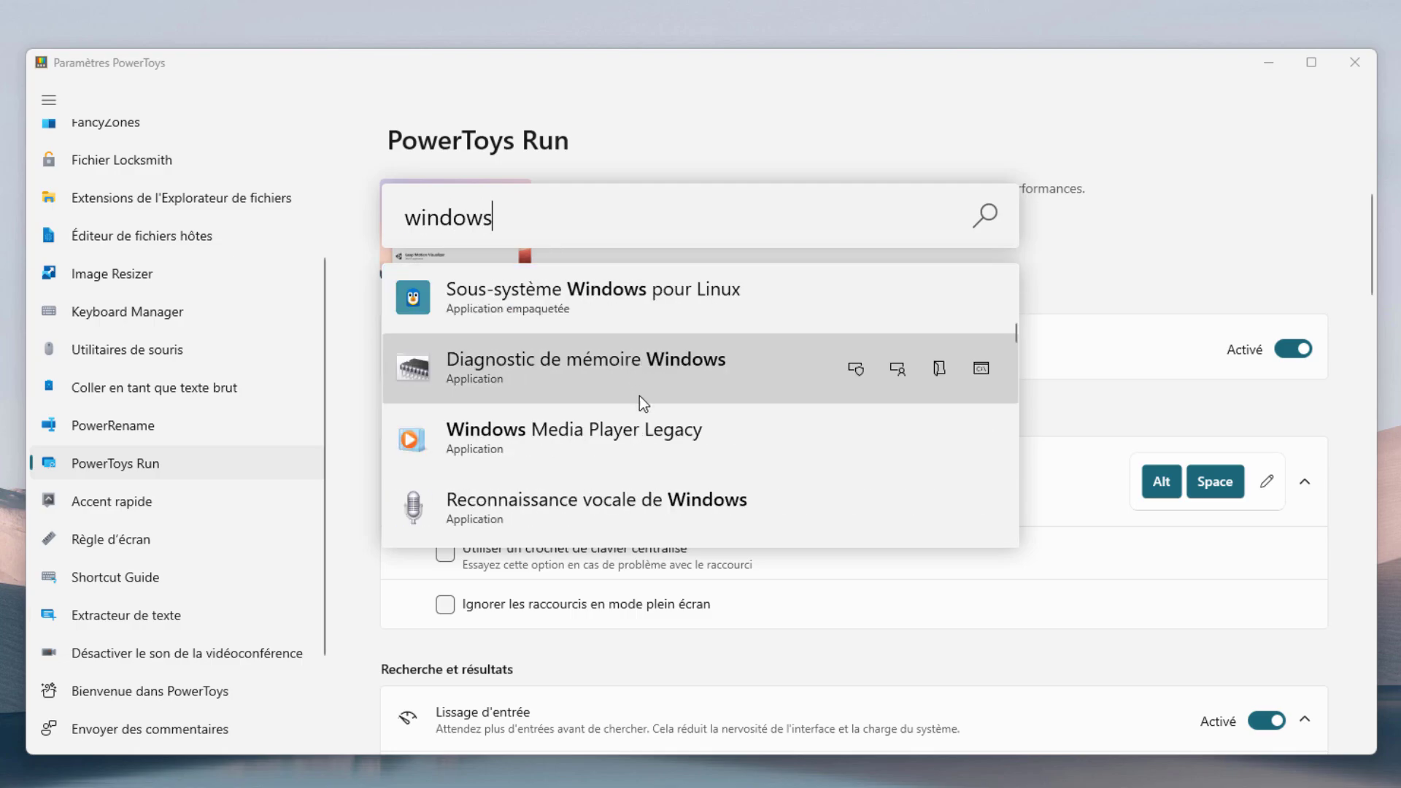
pyautogui.scroll(-3, 653, 438)
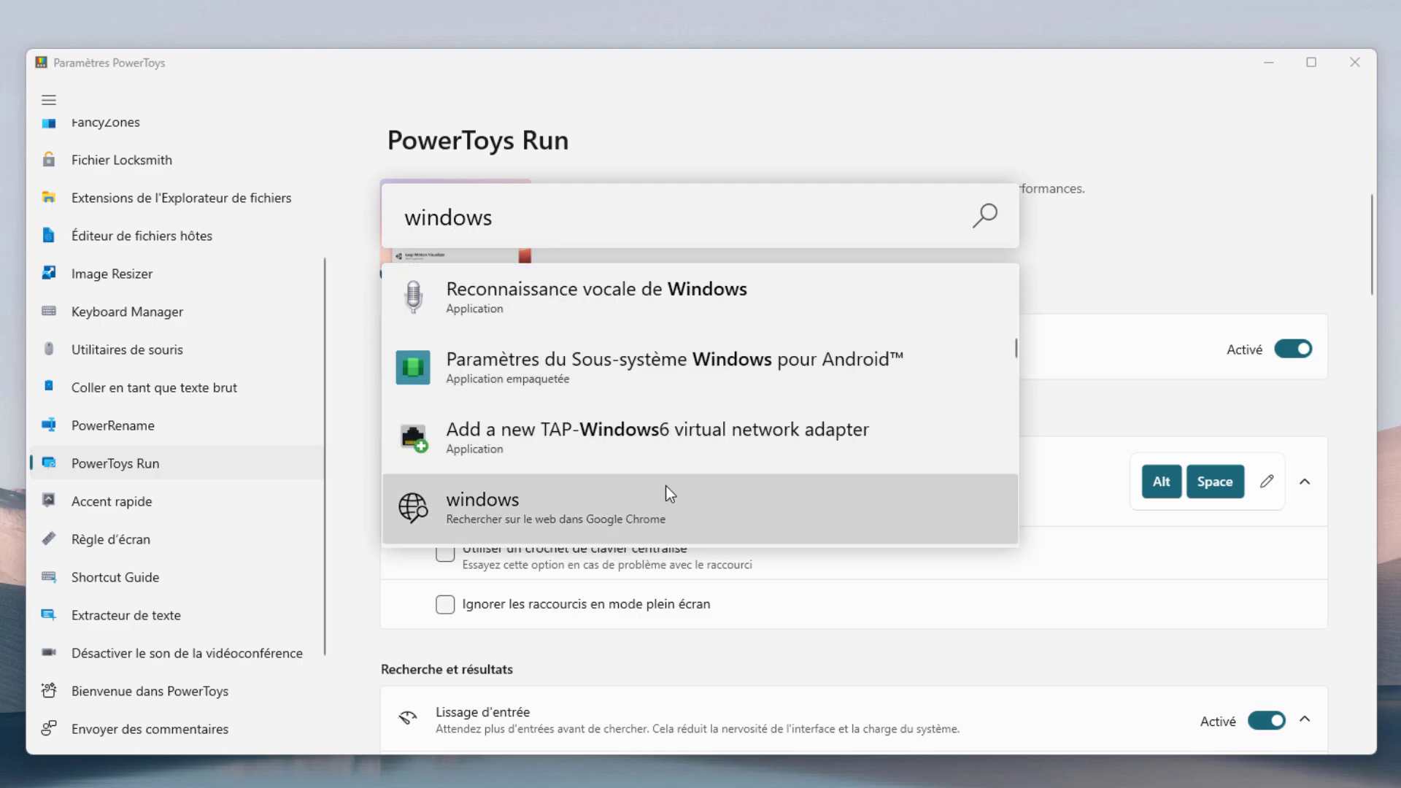
pyautogui.scroll(5, 665, 467)
pyautogui.click(1067, 120)
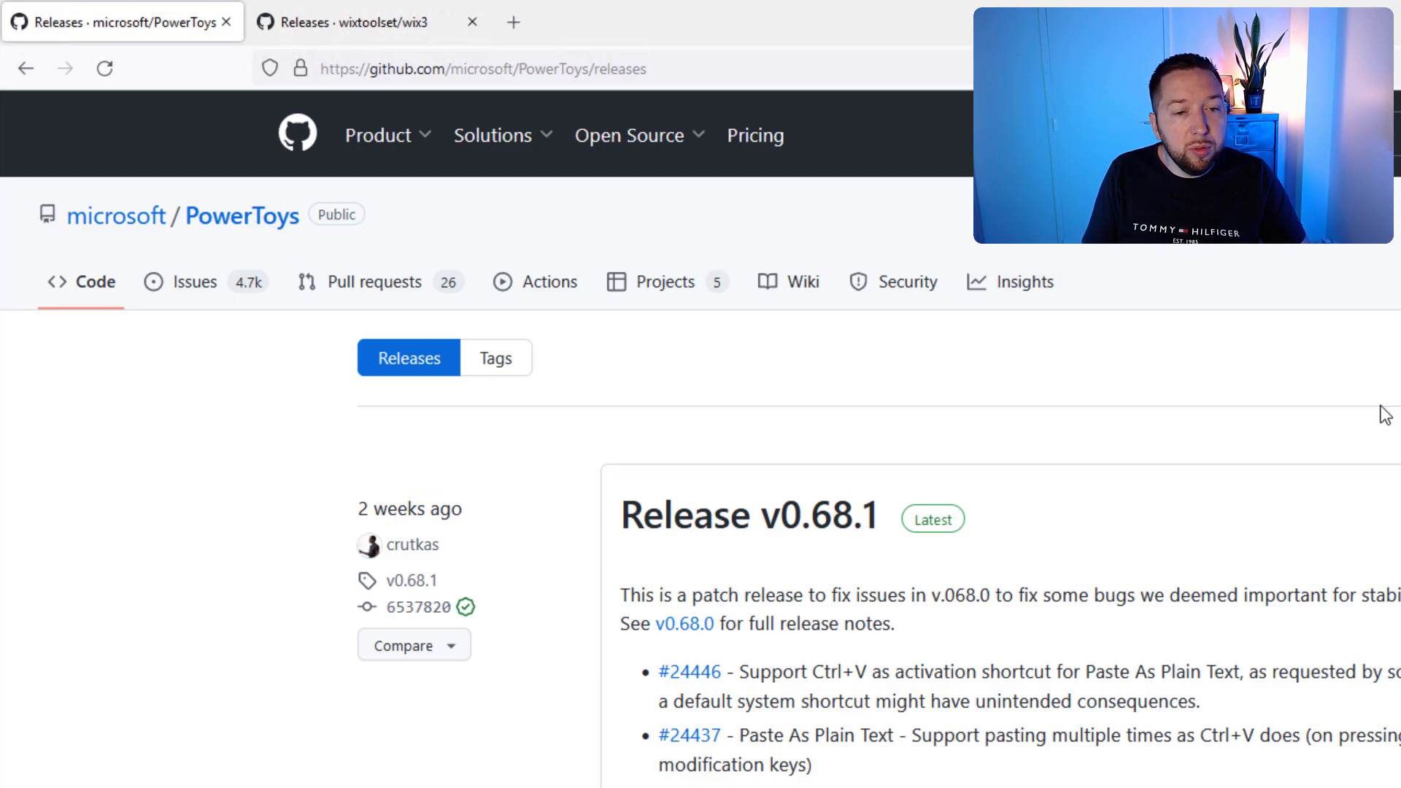
# Switch to the browser and download PowerToysSetup-0.68.1-x64.exe and GroupPolicyObjectsFiles-0.68.1.zip from the PowerToys v0.68.1 release assets
pyautogui.scroll(-10, 1383, 410)
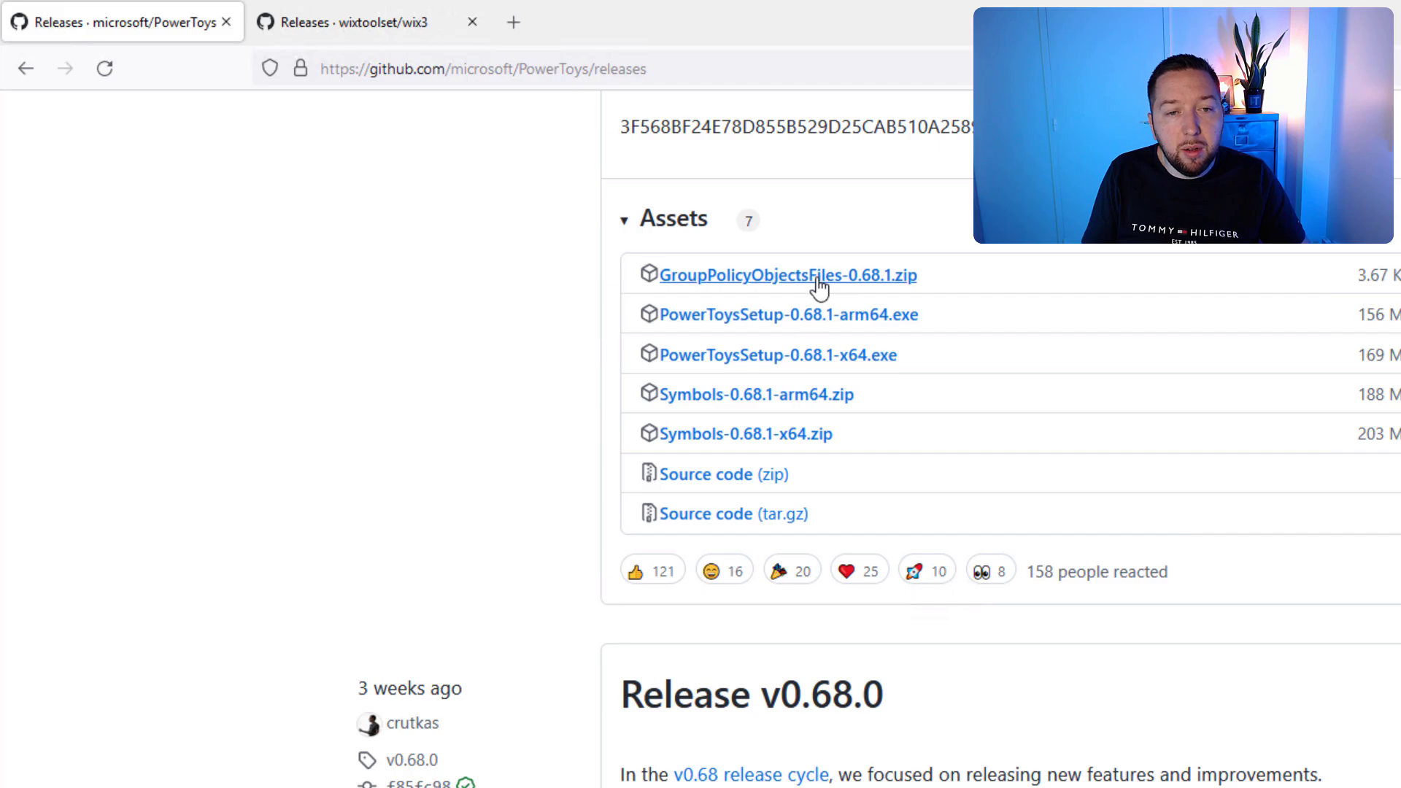
pyautogui.click(849, 365)
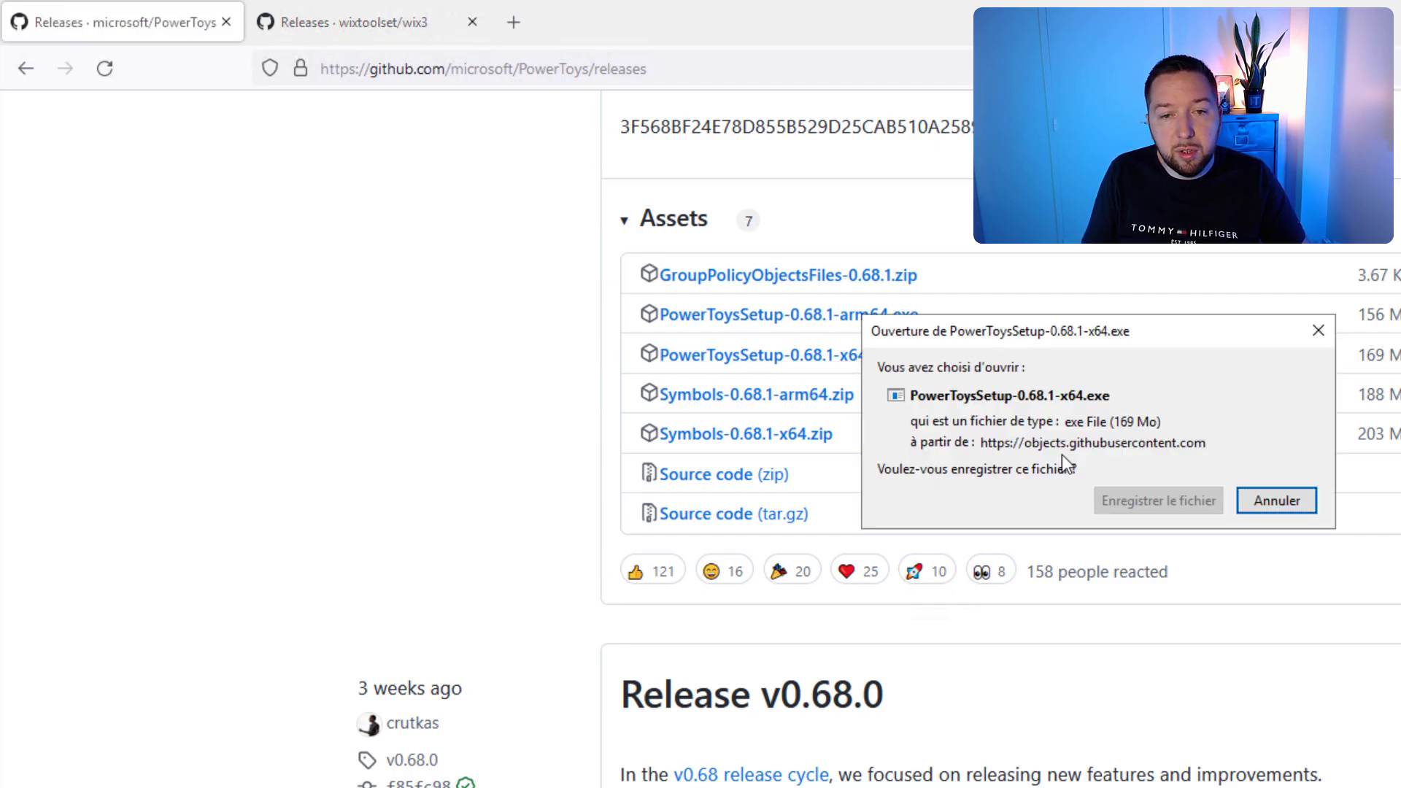
pyautogui.click(1136, 500)
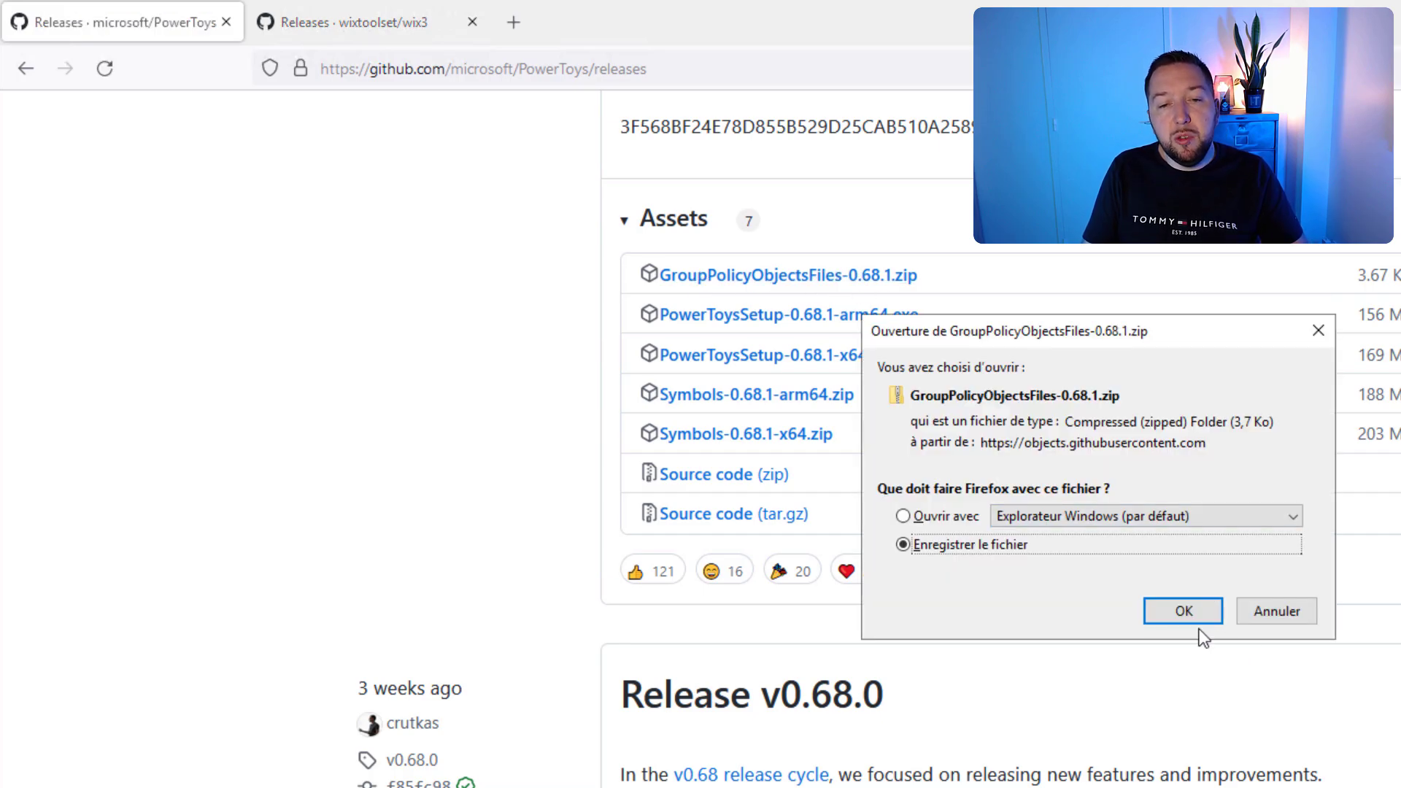
pyautogui.click(1167, 619)
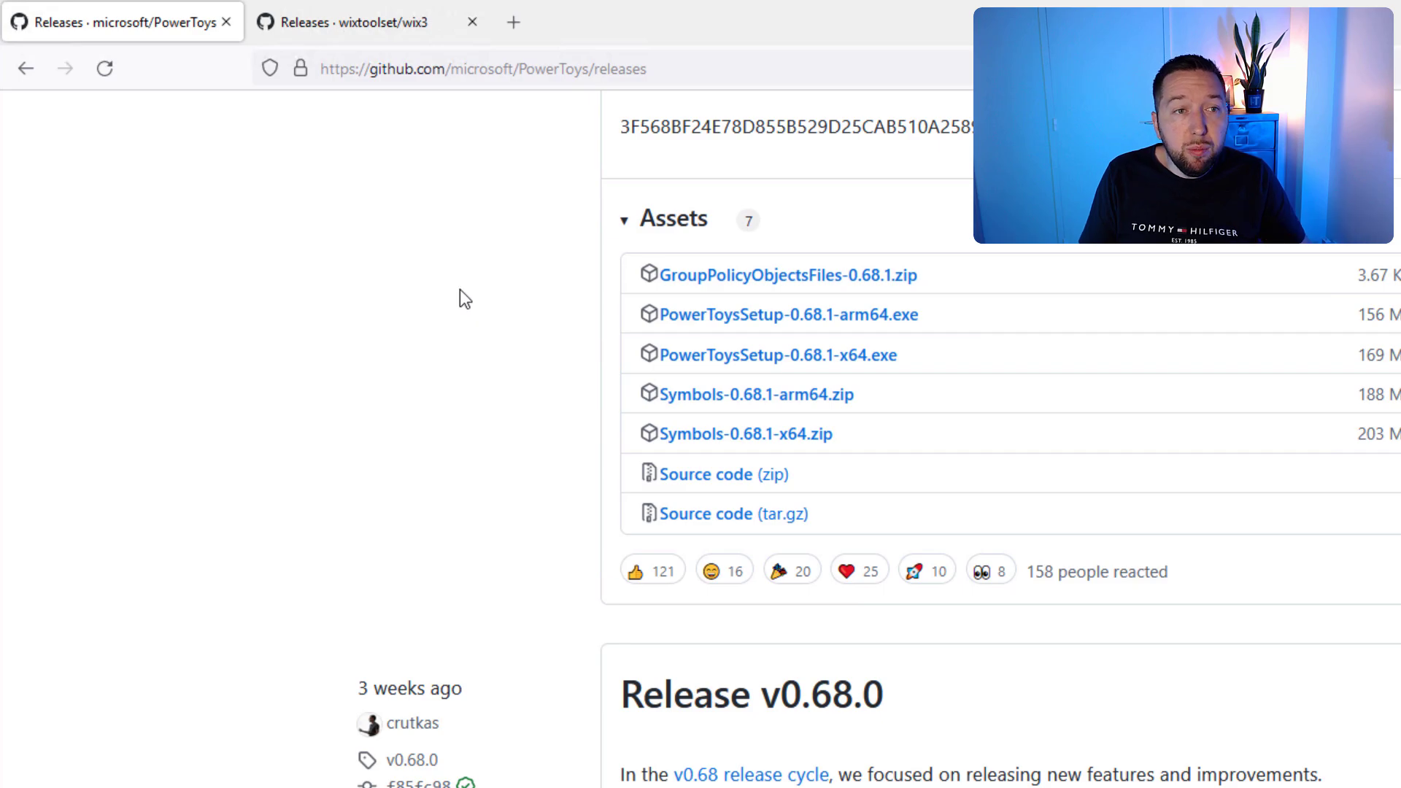
# Download wix311.exe from the WiX Toolset v3.11.2 release assets and install it, leaving the installer when complete
pyautogui.click(414, 22)
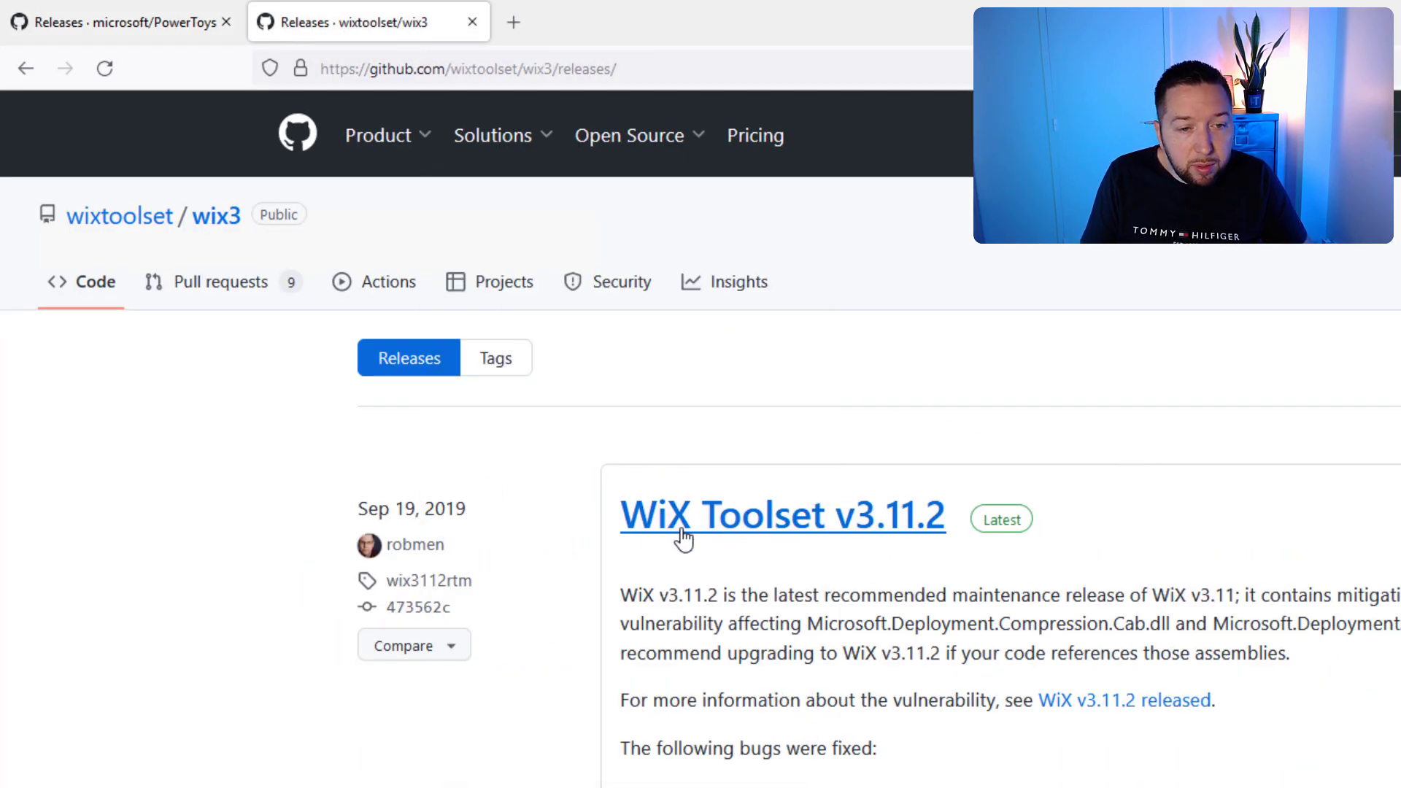
pyautogui.scroll(-6, 788, 521)
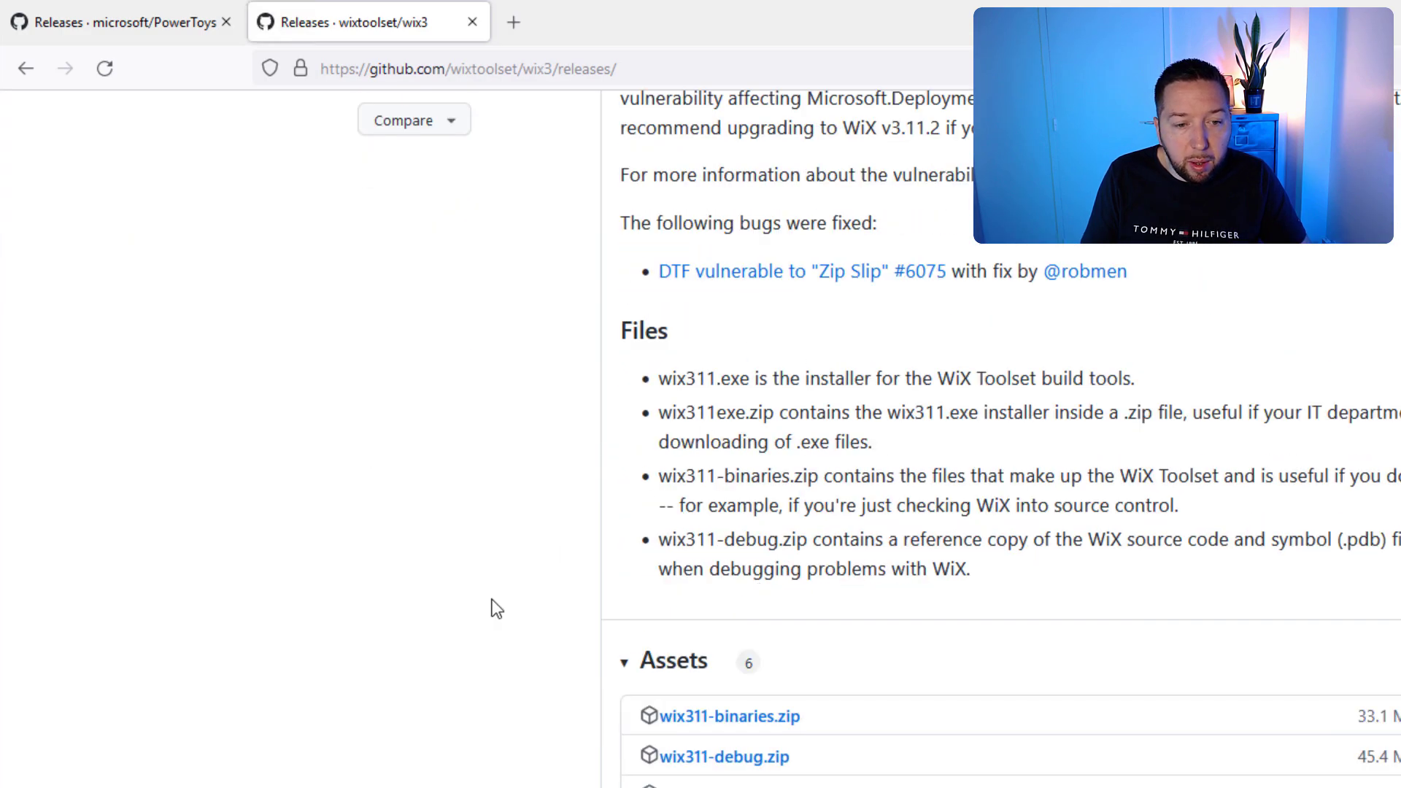
pyautogui.scroll(-5, 235, 548)
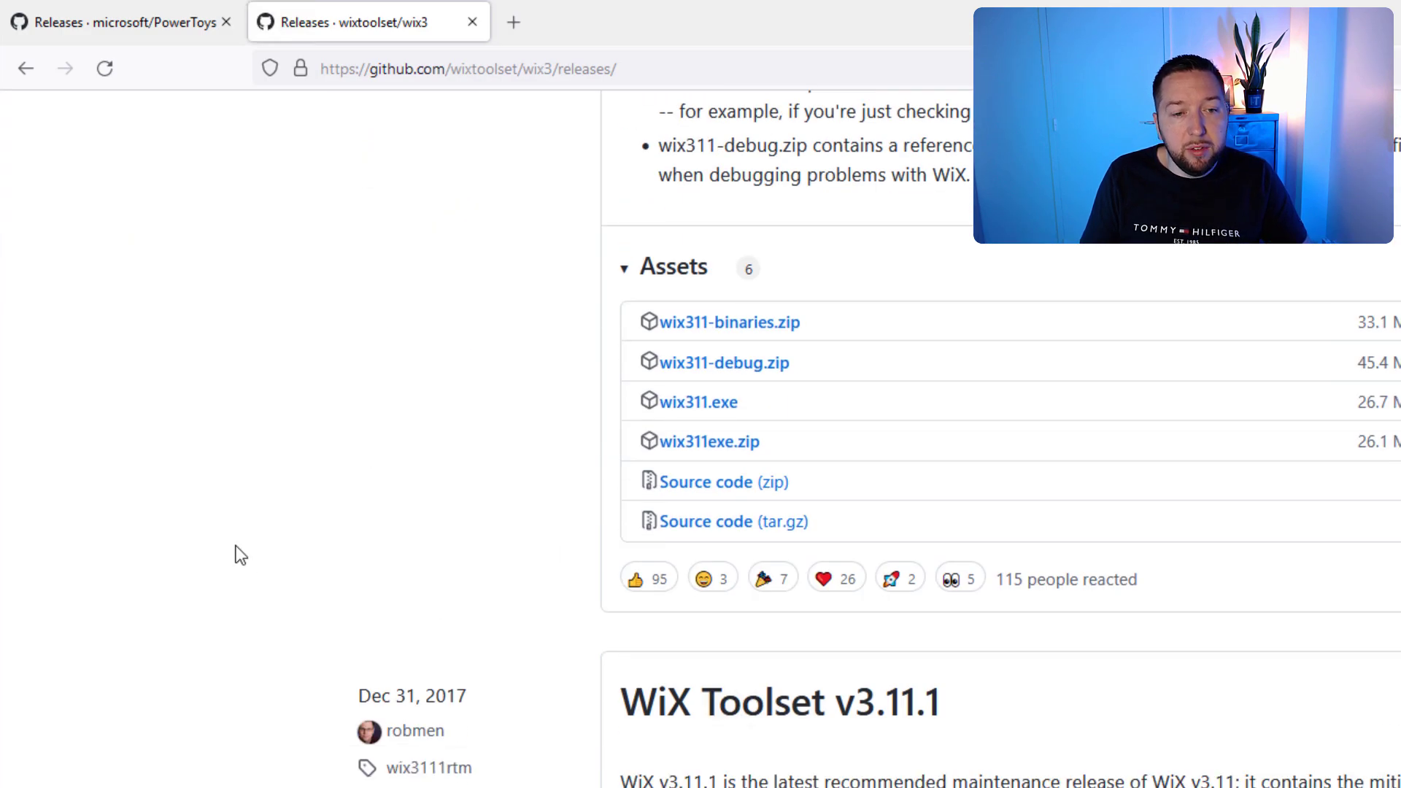
pyautogui.click(707, 413)
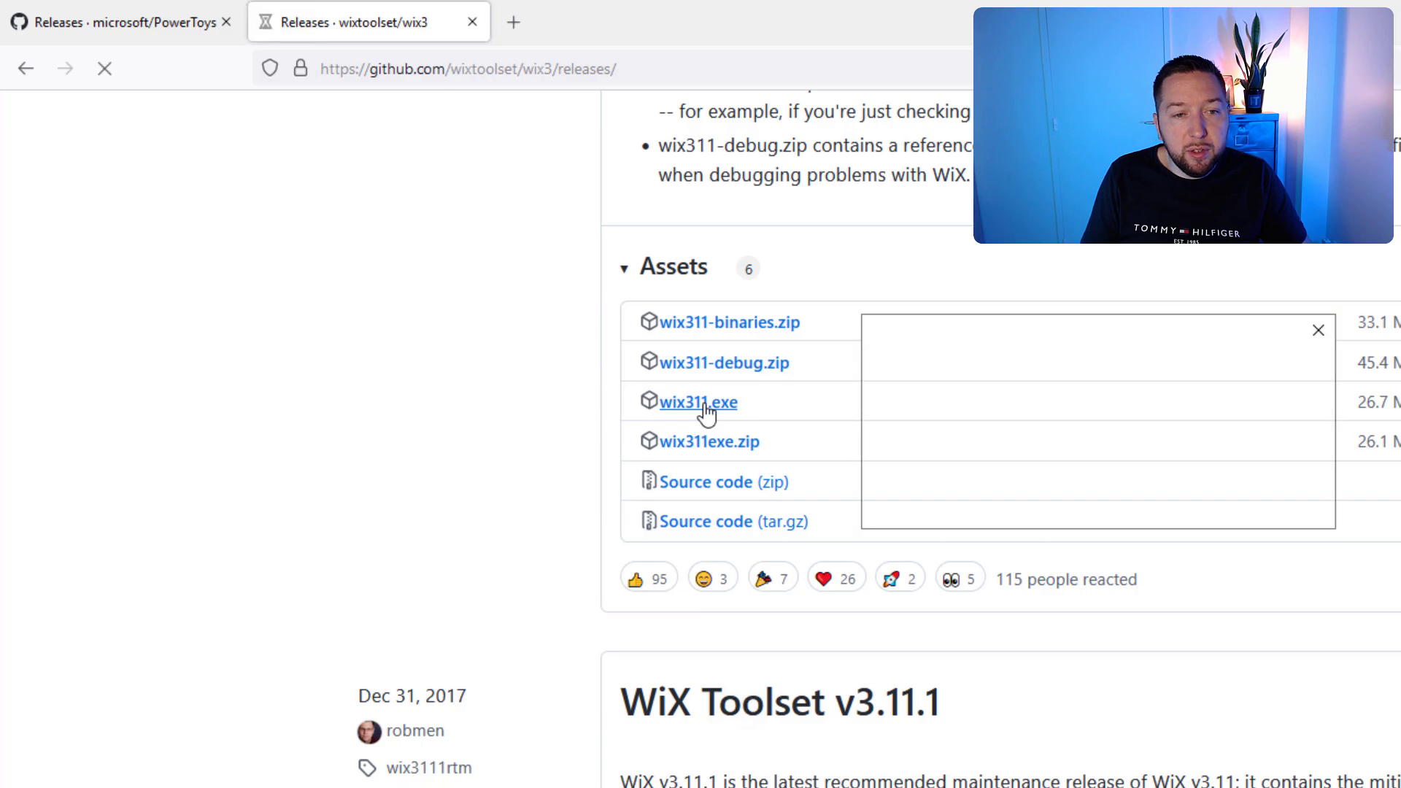
pyautogui.click(1161, 501)
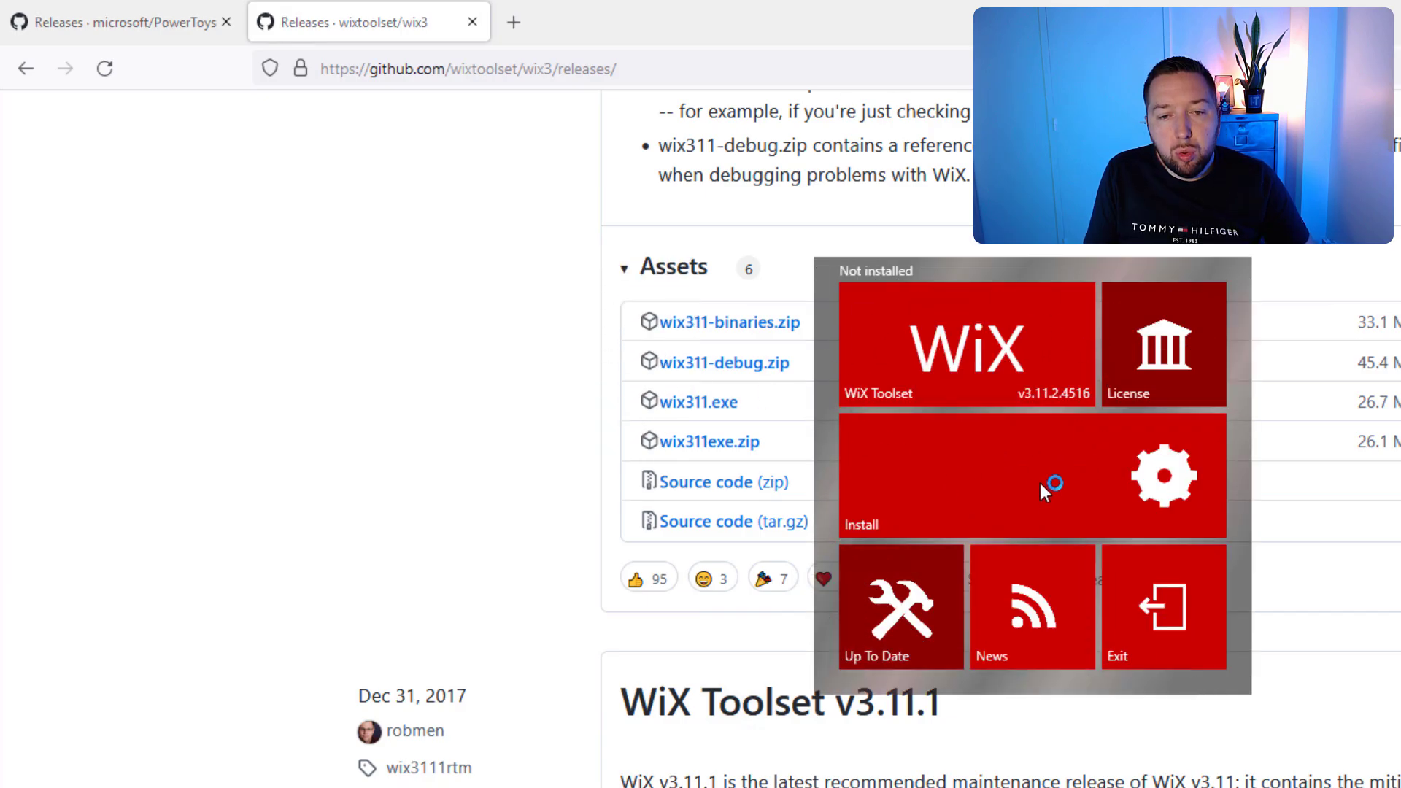
pyautogui.click(1039, 480)
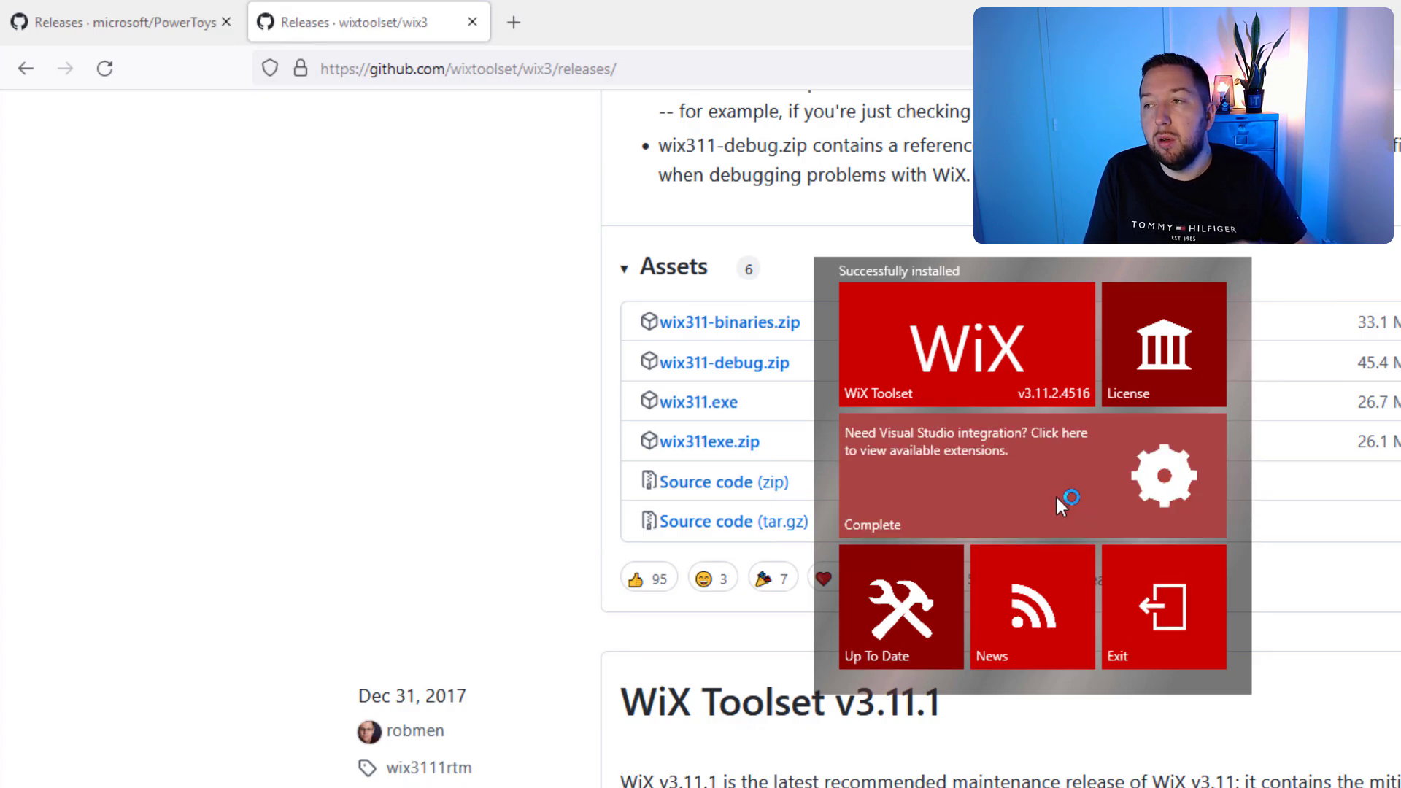
pyautogui.click(1157, 608)
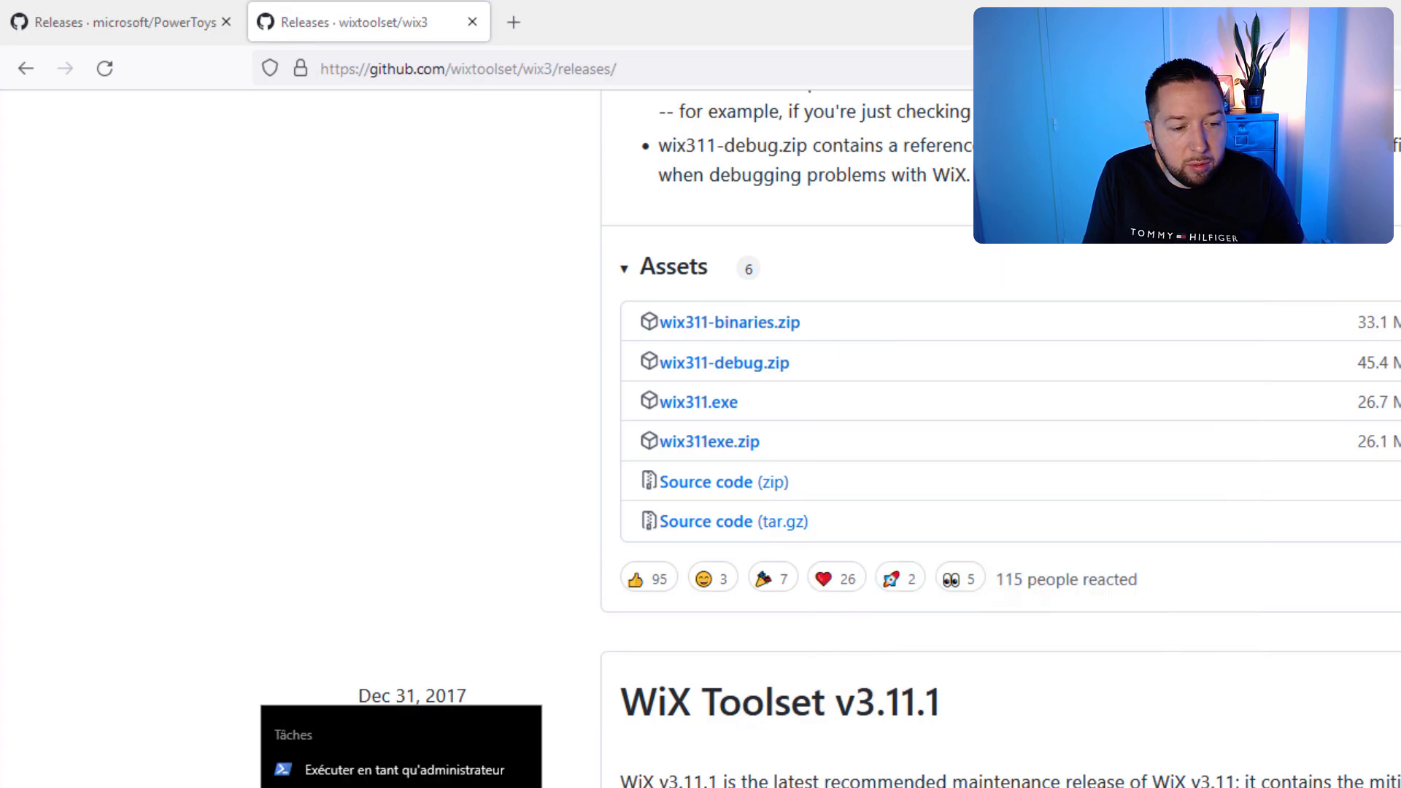
# Switch to Windows PowerShell as administrator and change the directory to 'C:\Program Files (x86)\WiX Toolset v3.11\'
pyautogui.click(384, 769)
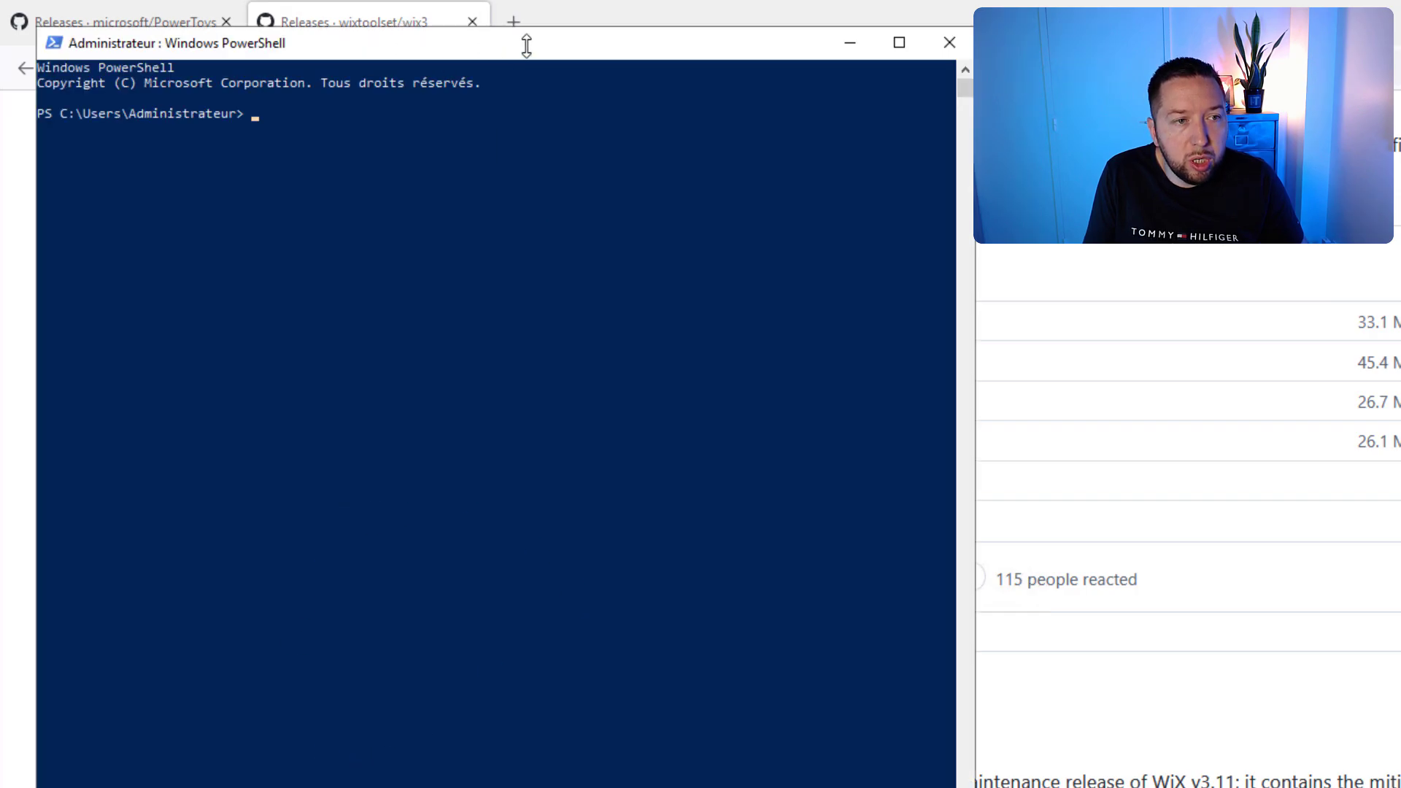
pyautogui.moveTo(526, 45); pyautogui.dragTo(937, 81)
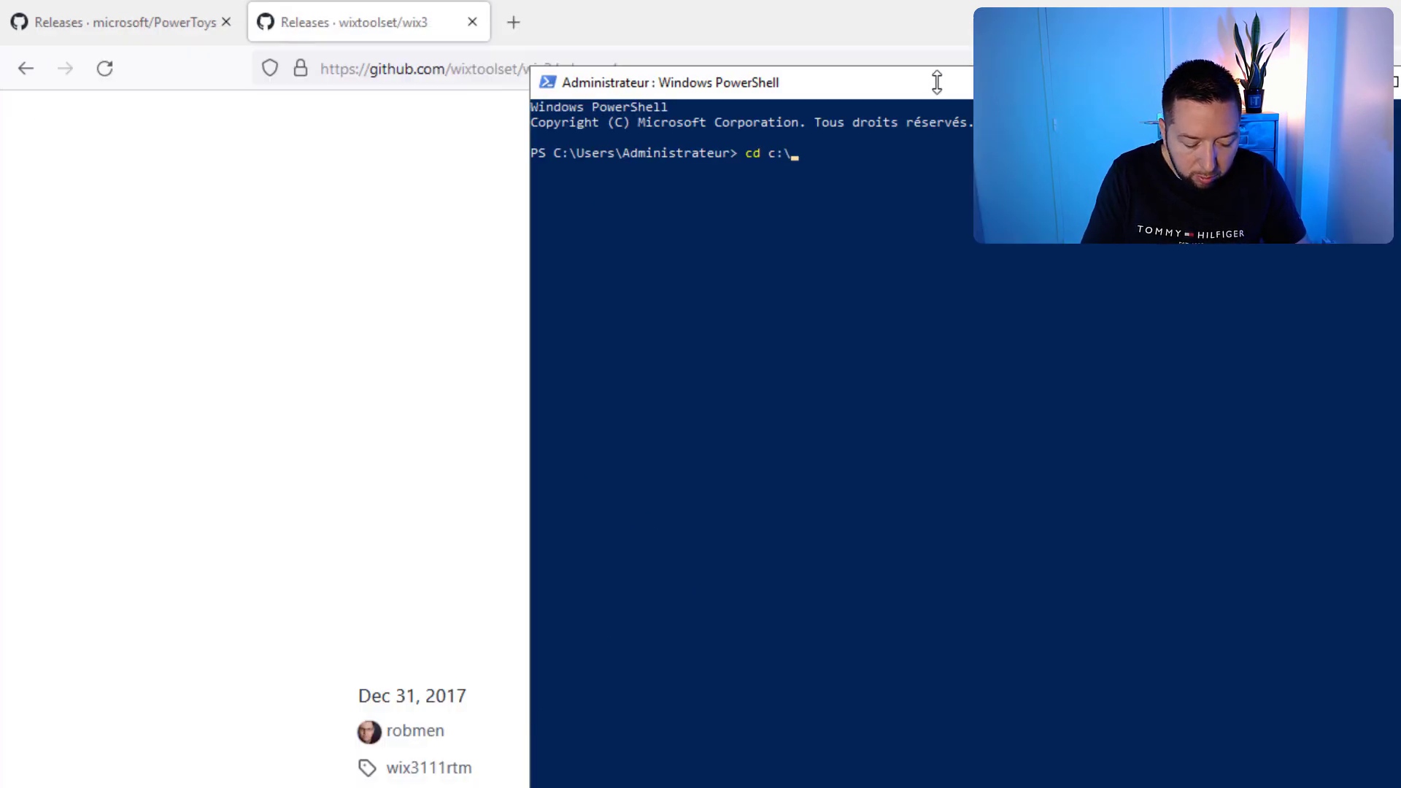
pyautogui.write('cd c:\\progr')
pyautogui.press('Tab')
pyautogui.press('Tab')
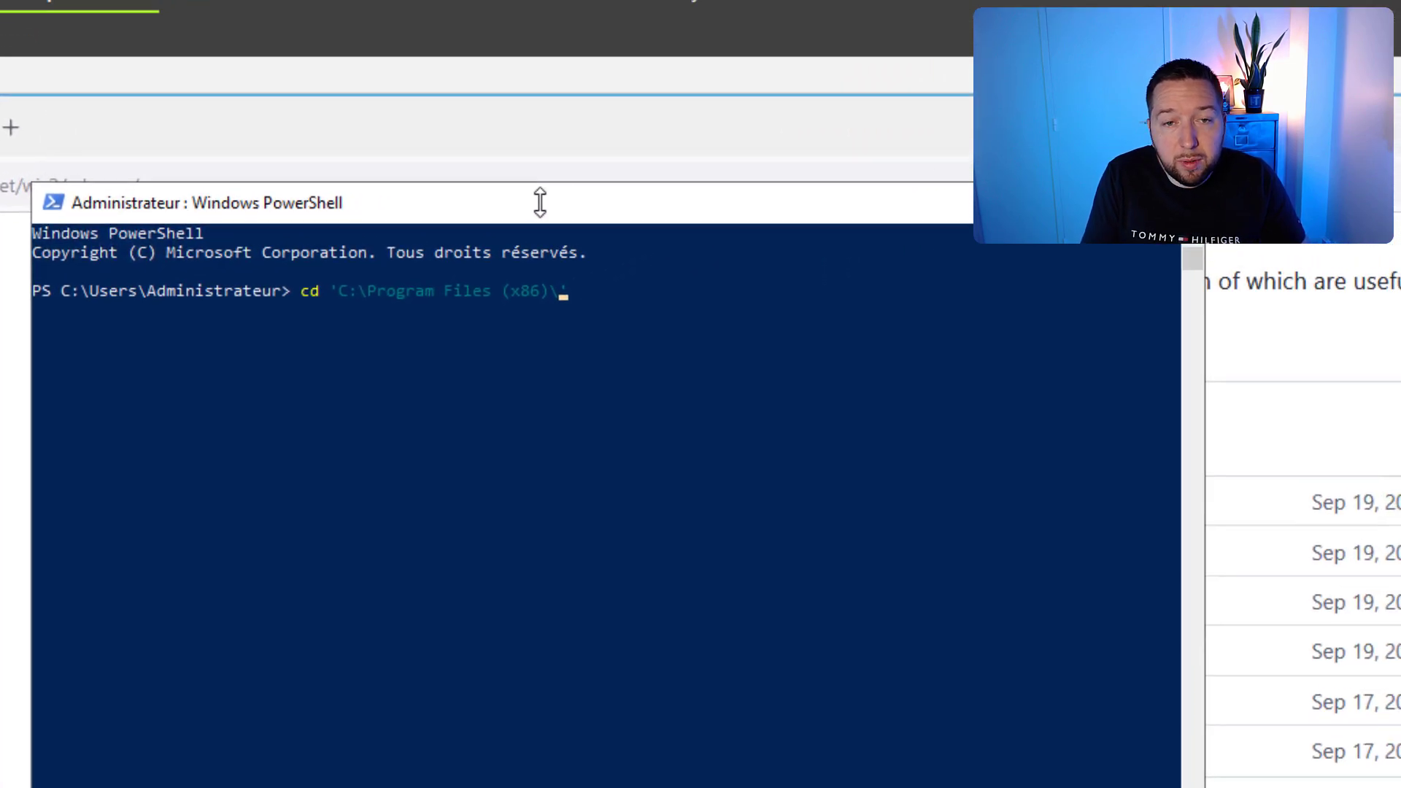
pyautogui.write('w')
pyautogui.press('Tab')
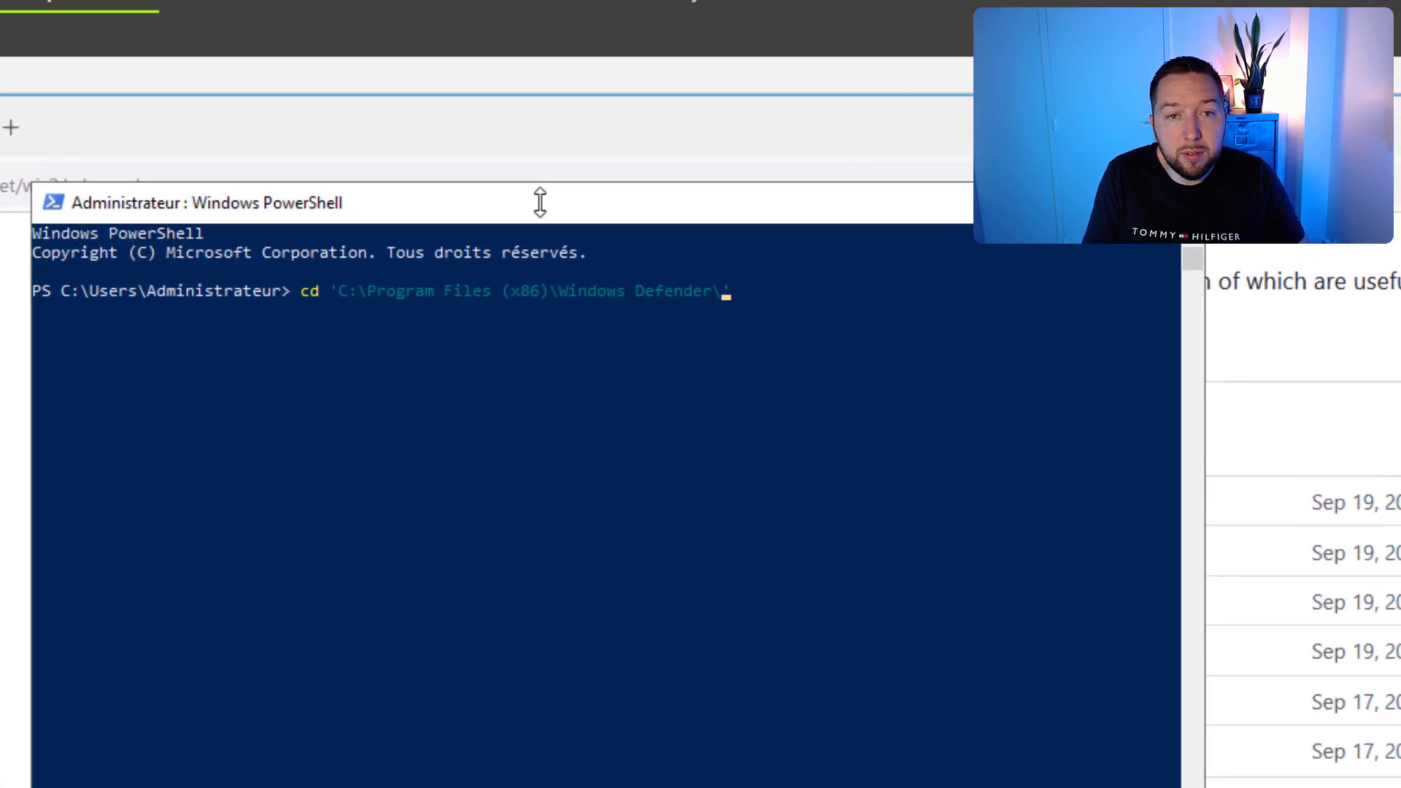
pyautogui.press('Tab')
pyautogui.press('Tab')
pyautogui.press('Tab')
pyautogui.press('Tab')
pyautogui.press('Tab')
pyautogui.press('Tab')
pyautogui.press('Tab')
pyautogui.press('Tab')
pyautogui.press('Tab')
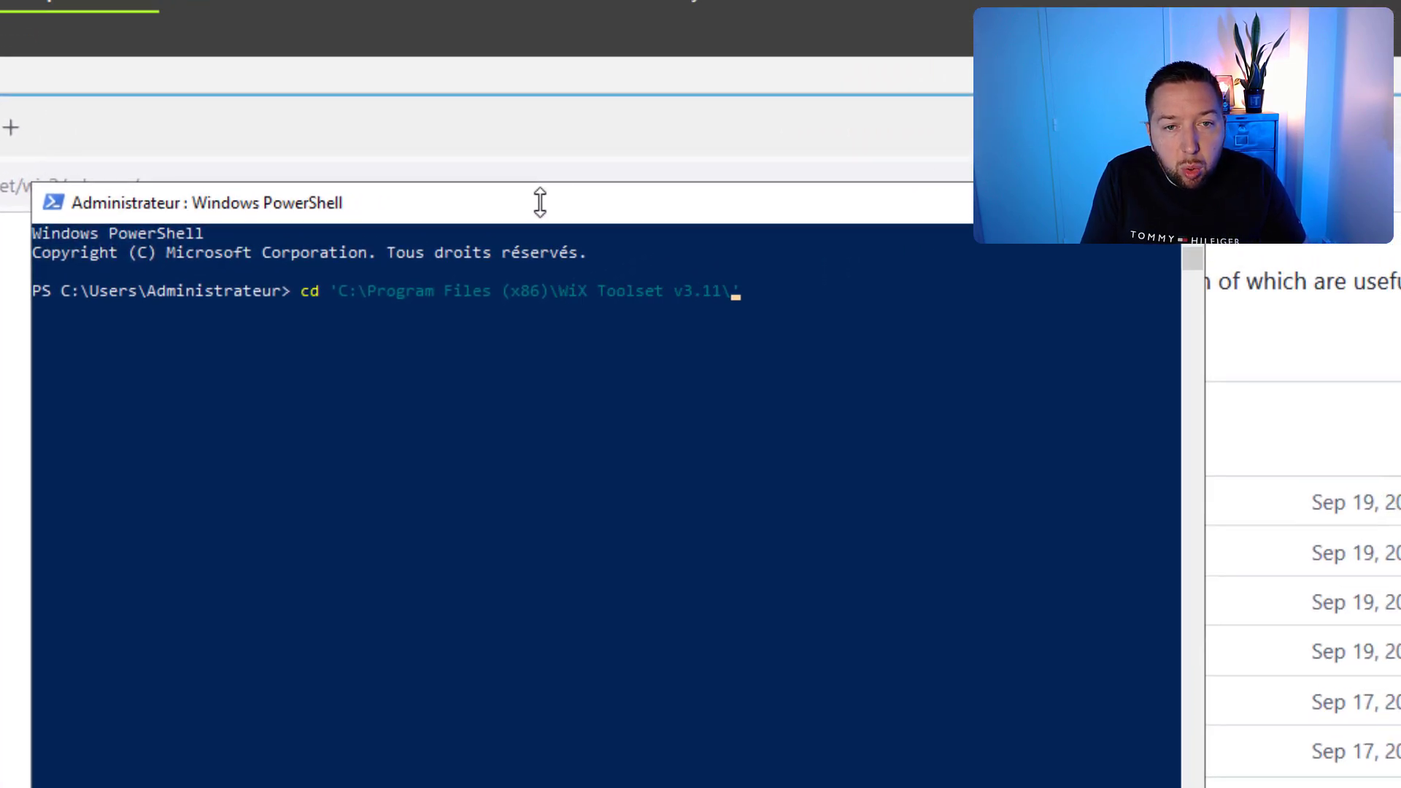
pyautogui.press('Return')
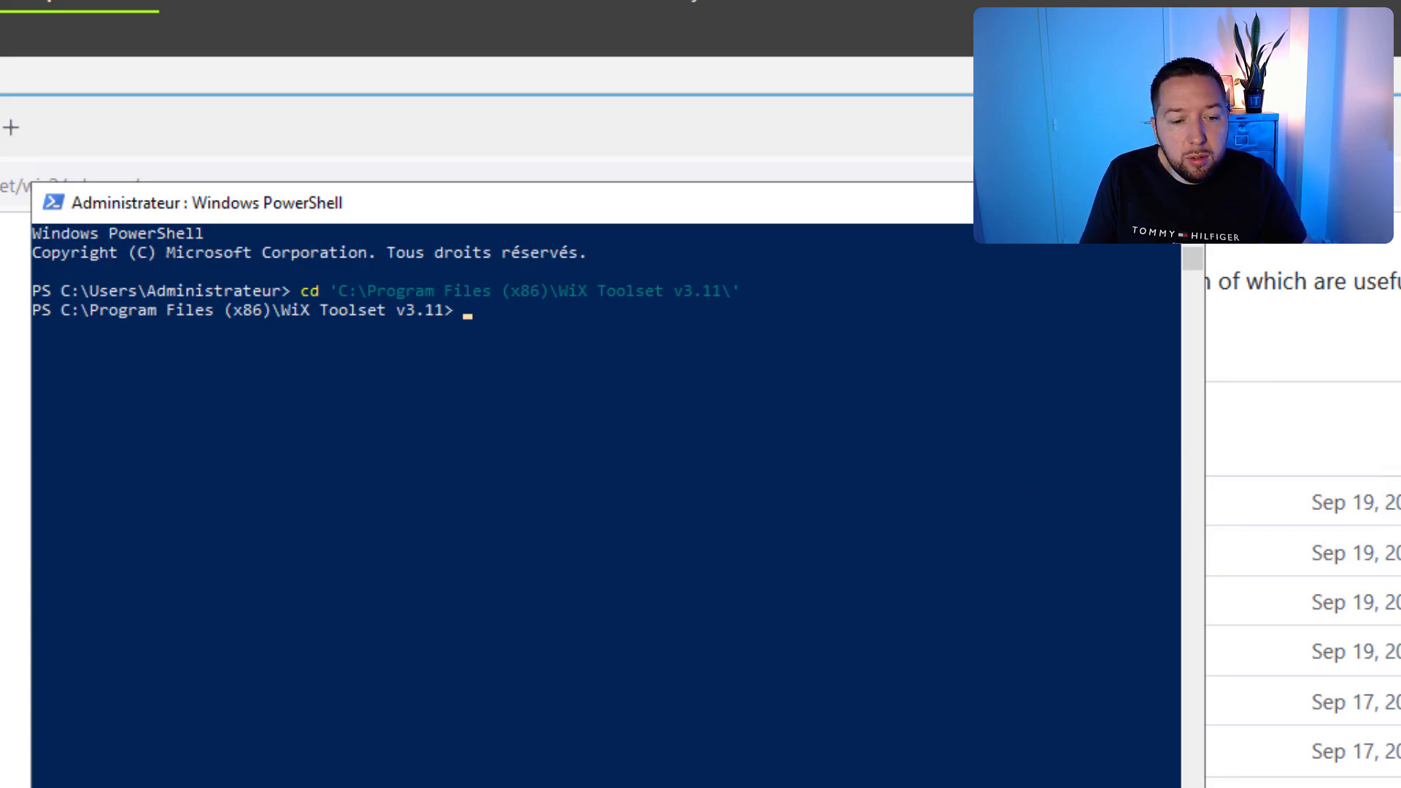
# Enter .\dark.exe -x ${Env:\USERPROFILE}"\Desktop\PowerToysMSI" ${Env:\USERPROFILE}"\Downloads\PowerToysSetup-0.68.1-x64.exe" without running it, and widen the window to fit the command
pyautogui.write('.\\dark.exe -x ${Env:\\USERPROFILE}"\\Desktop\\PowerToysMSI" ${Env:\\USERPROFILE}"\\Downloads\\PowerToysSetup-0.68.1-x64.exe"')
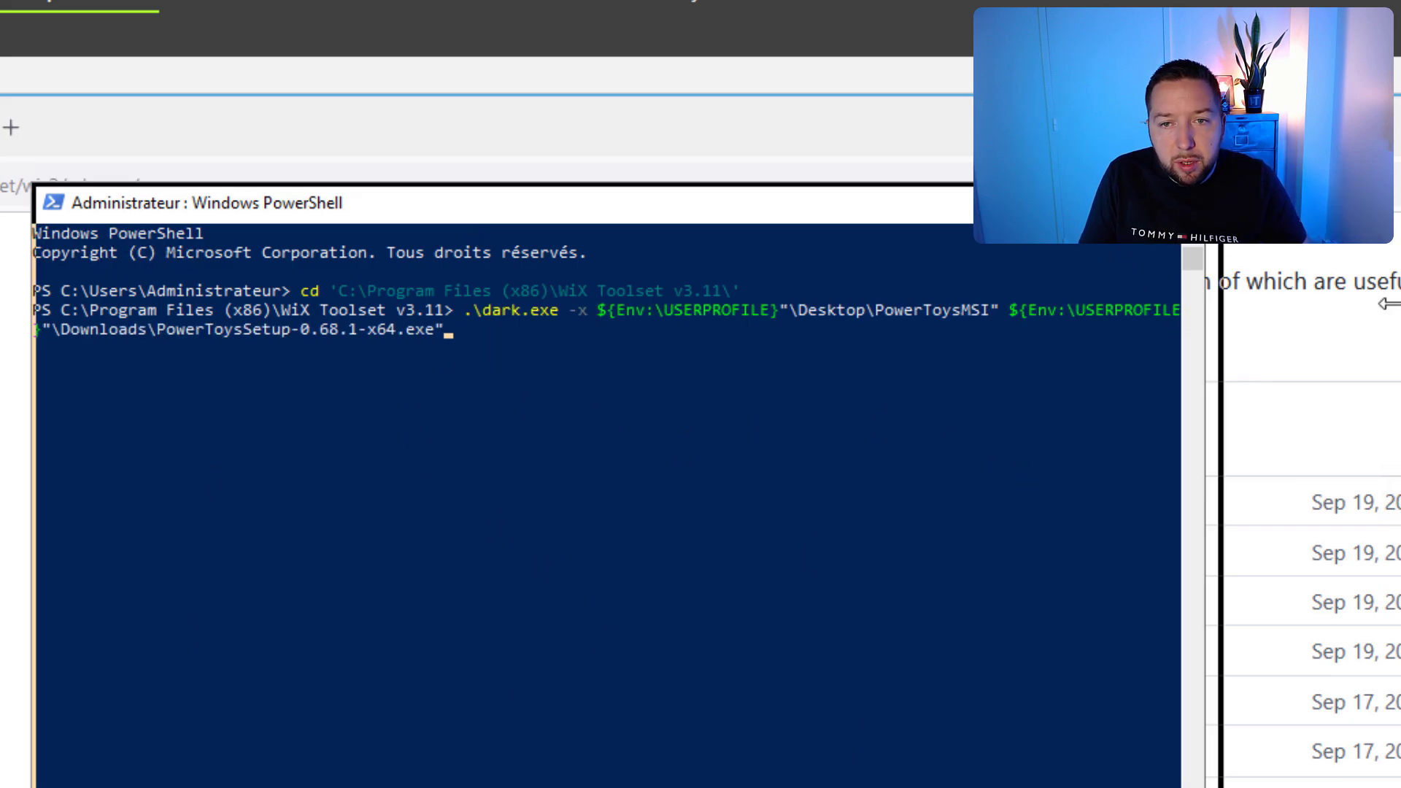
pyautogui.moveTo(1208, 307); pyautogui.dragTo(1398, 308)
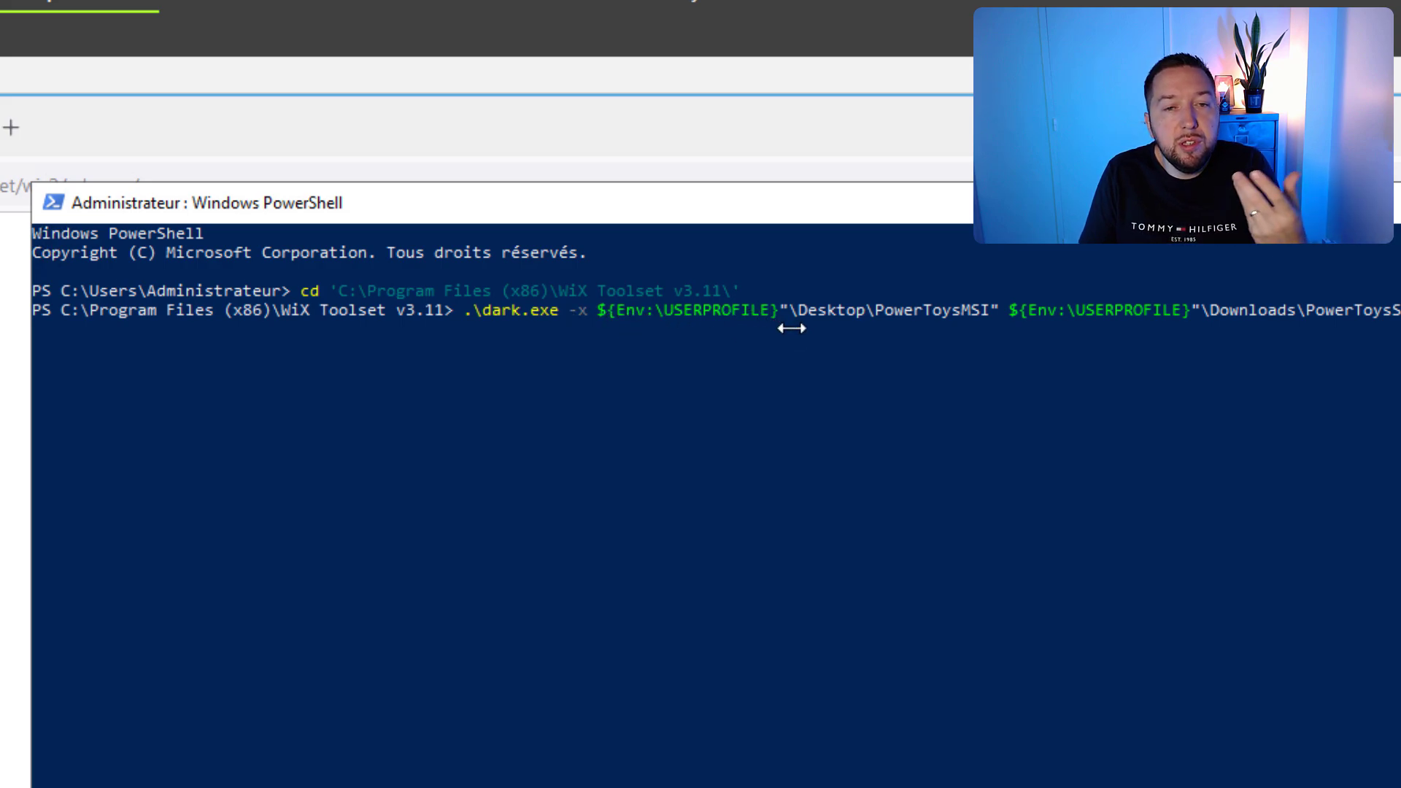
# Highlight the PowerToysMSI output folder, the user profile variable and the installer file name to examine the extraction command
pyautogui.moveTo(799, 313); pyautogui.dragTo(965, 311)
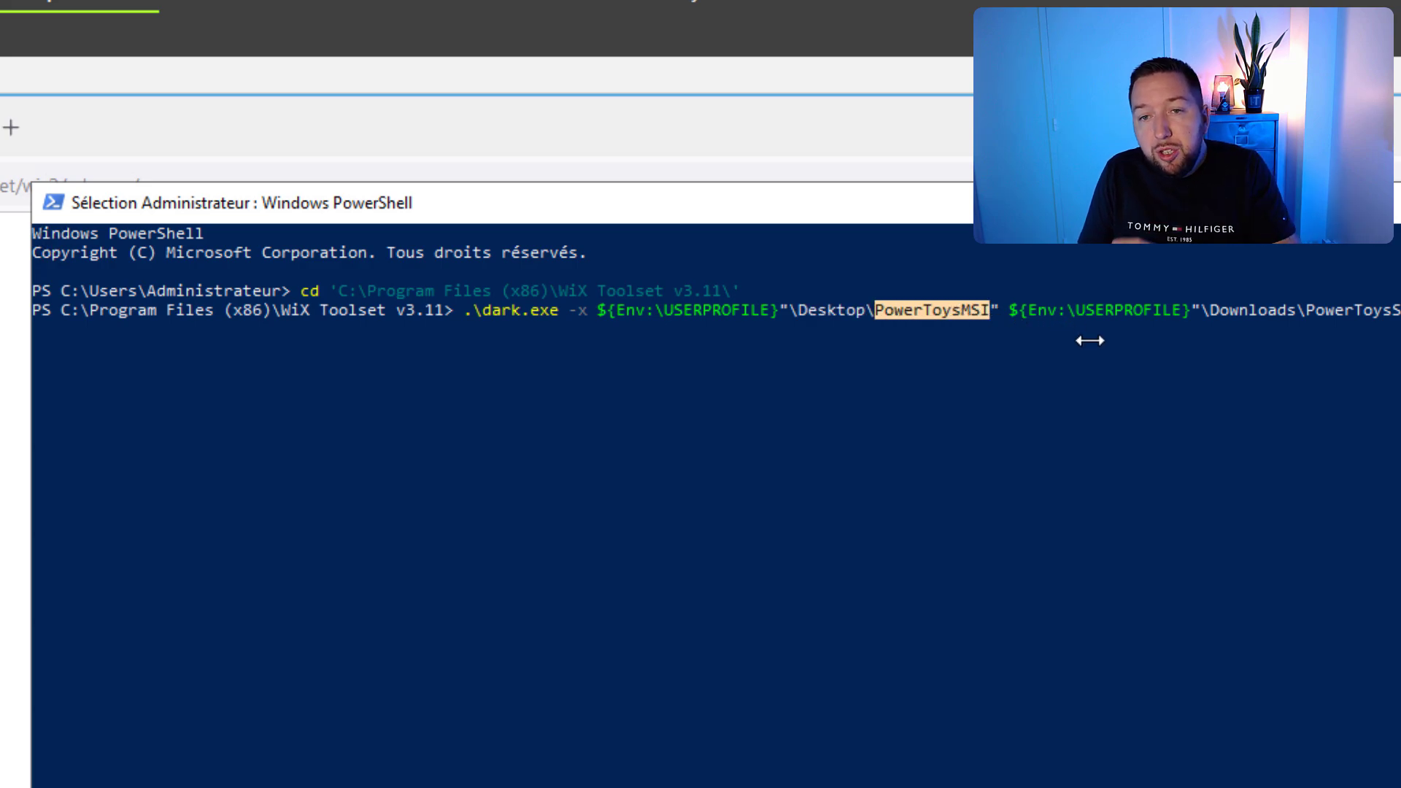
pyautogui.moveTo(1009, 312); pyautogui.dragTo(1191, 312)
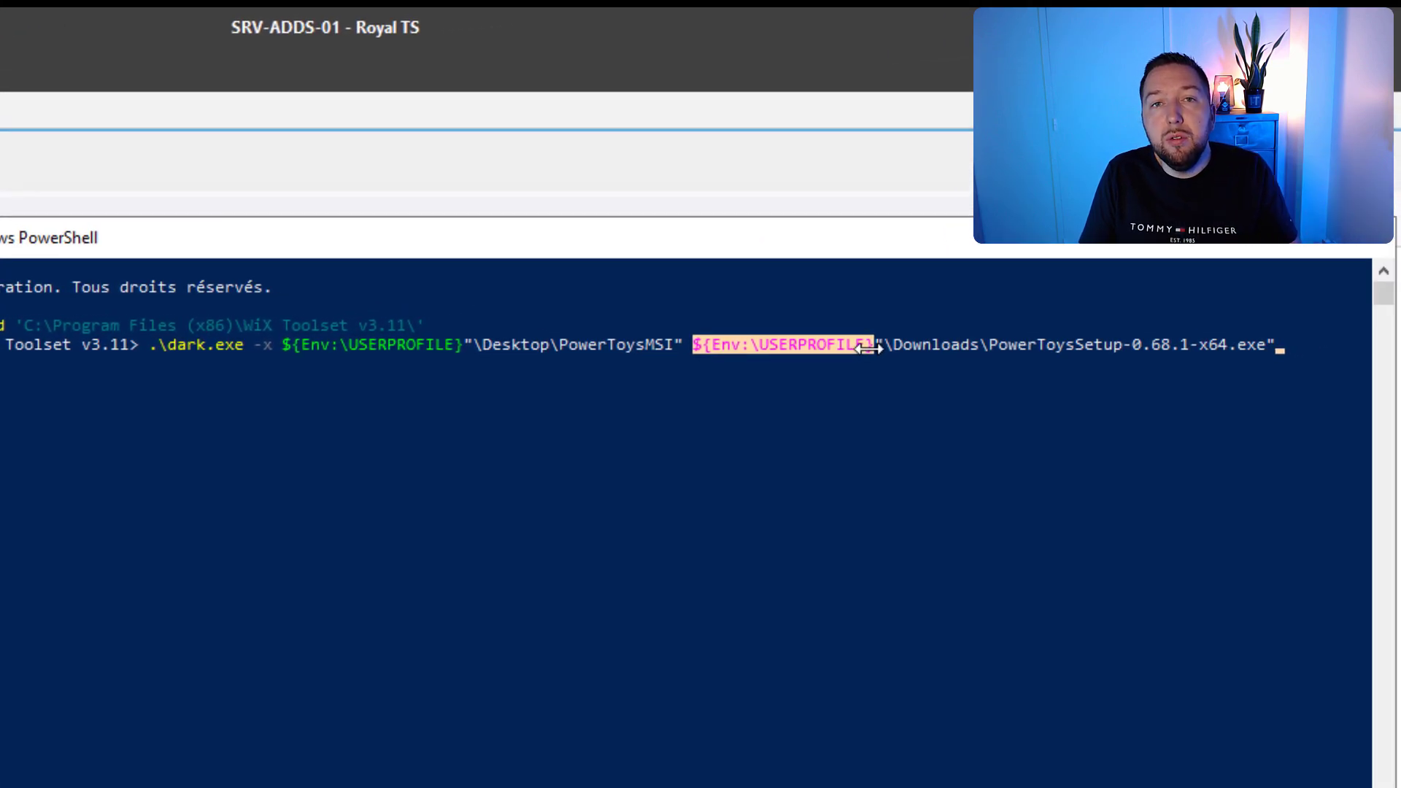
pyautogui.moveTo(896, 350); pyautogui.dragTo(1249, 346)
pyautogui.click(1011, 351)
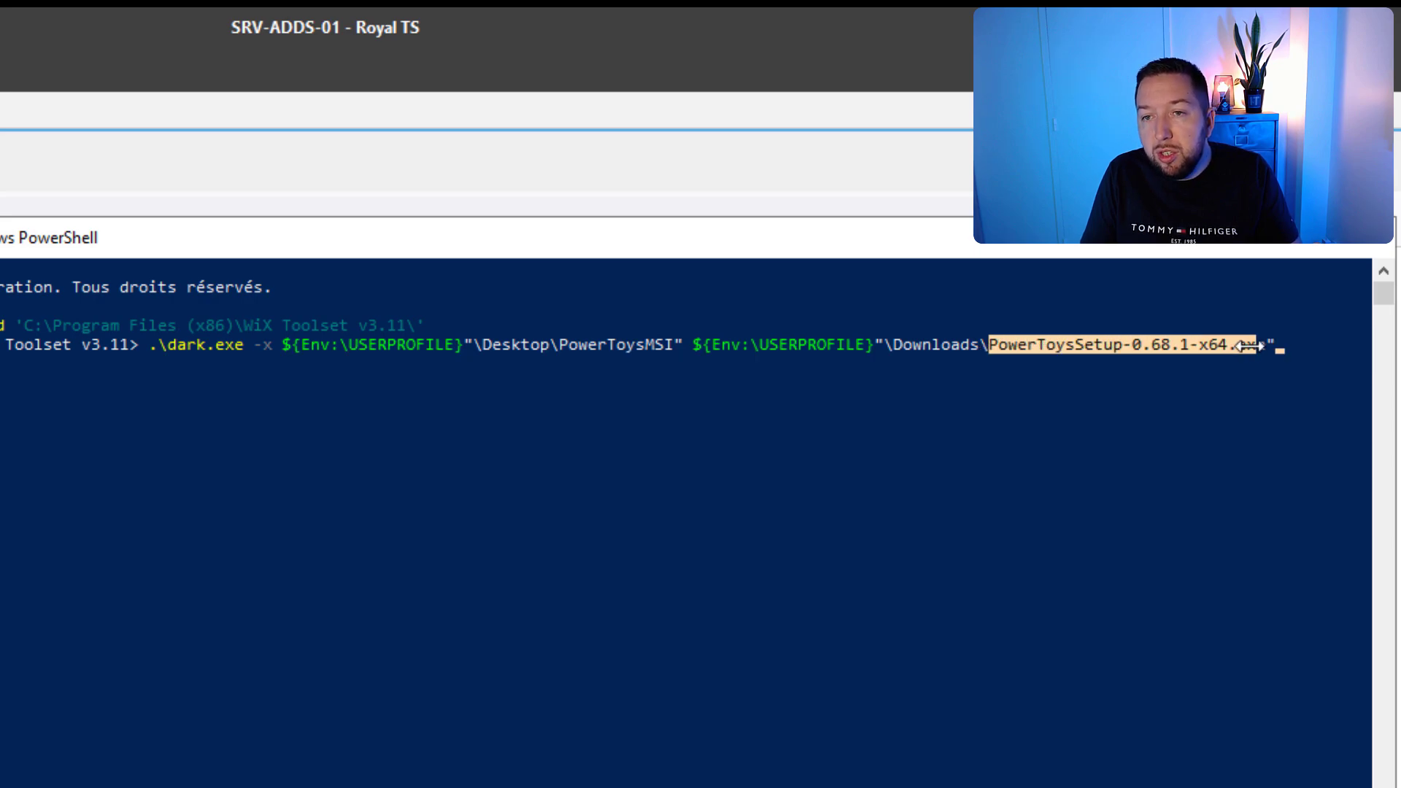
# Try to run the prepared dark.exe extraction command from the WiX Toolset v3.11 folder, and clear the recalled command line
pyautogui.click(1145, 345)
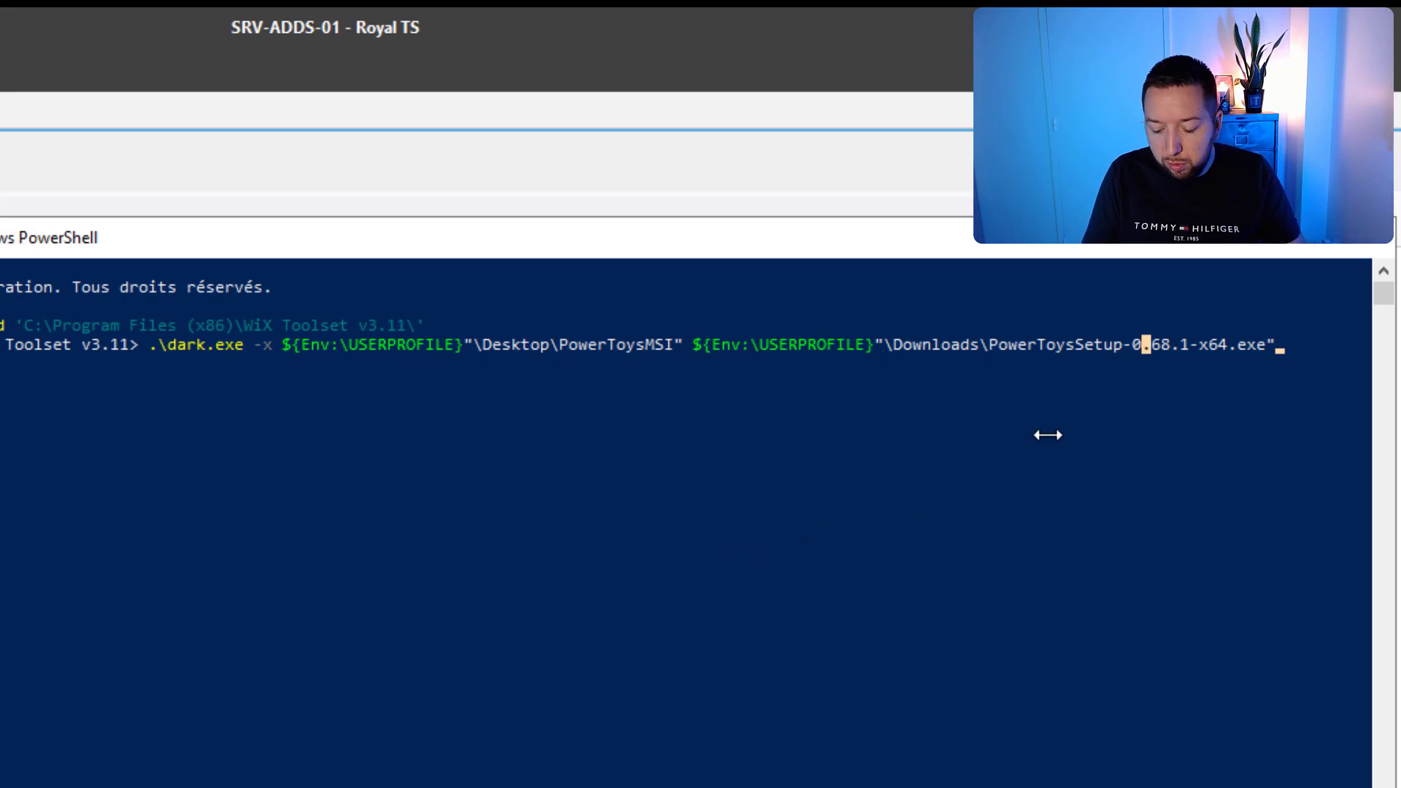
pyautogui.press('Return')
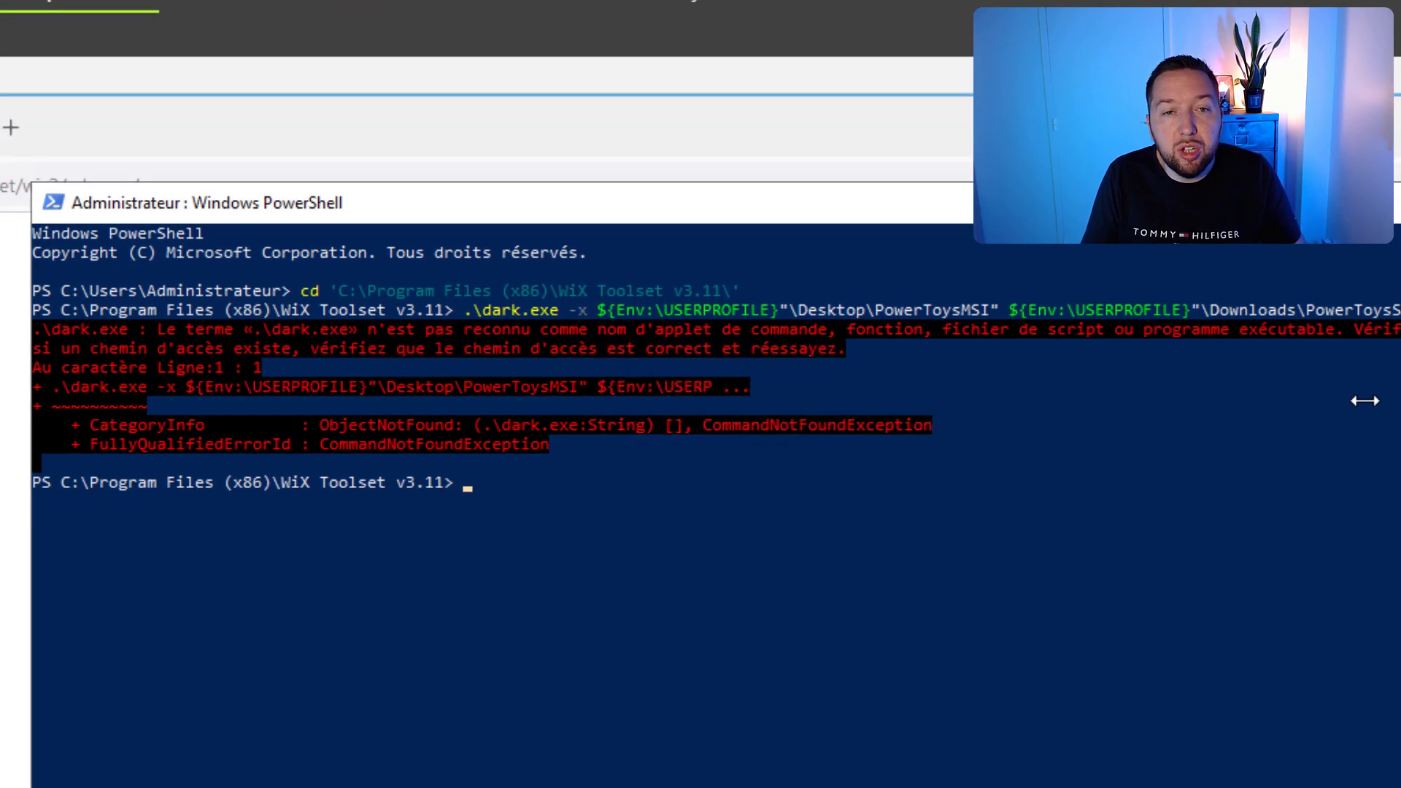
pyautogui.press('Up')
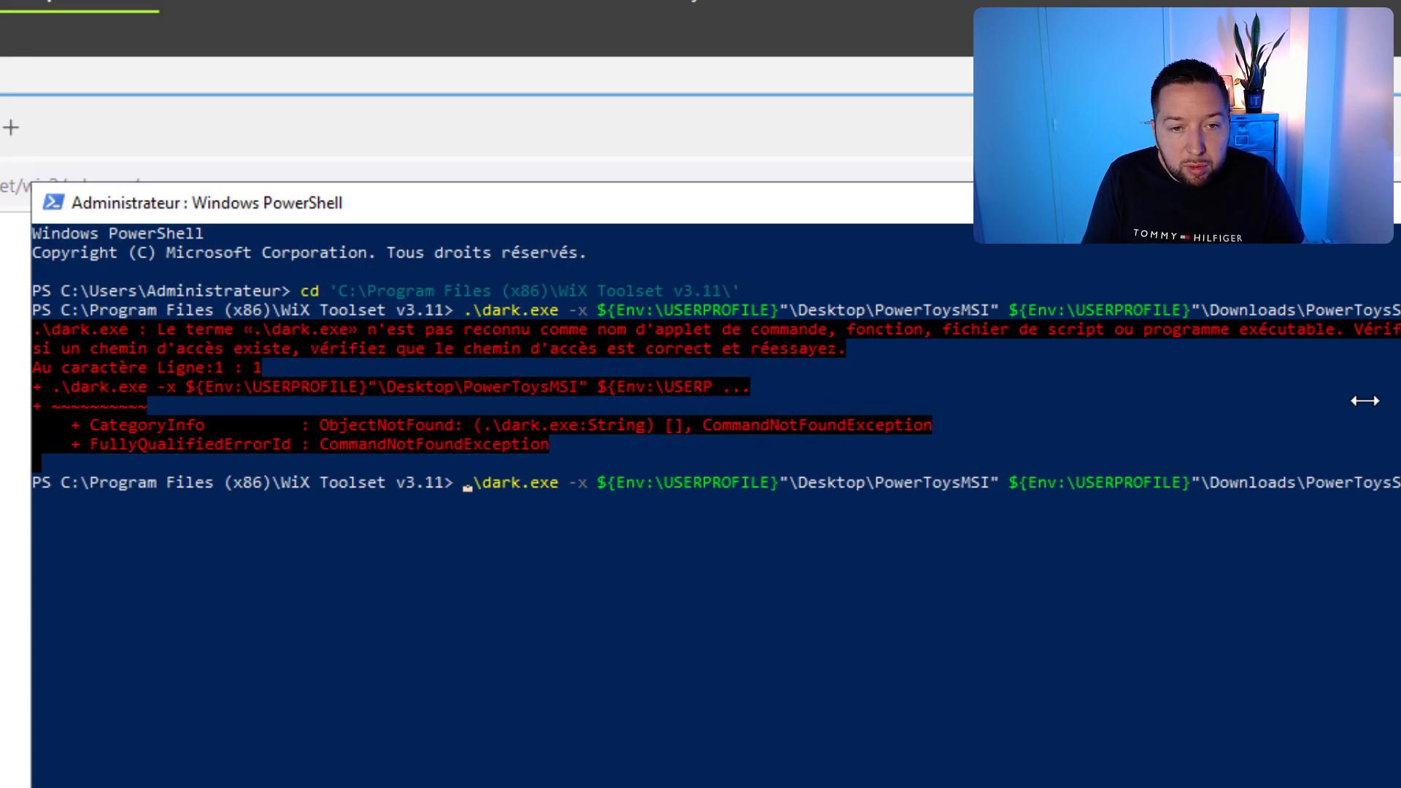
pyautogui.hotkey('ctrl', 'a')
pyautogui.press('BackSpace')
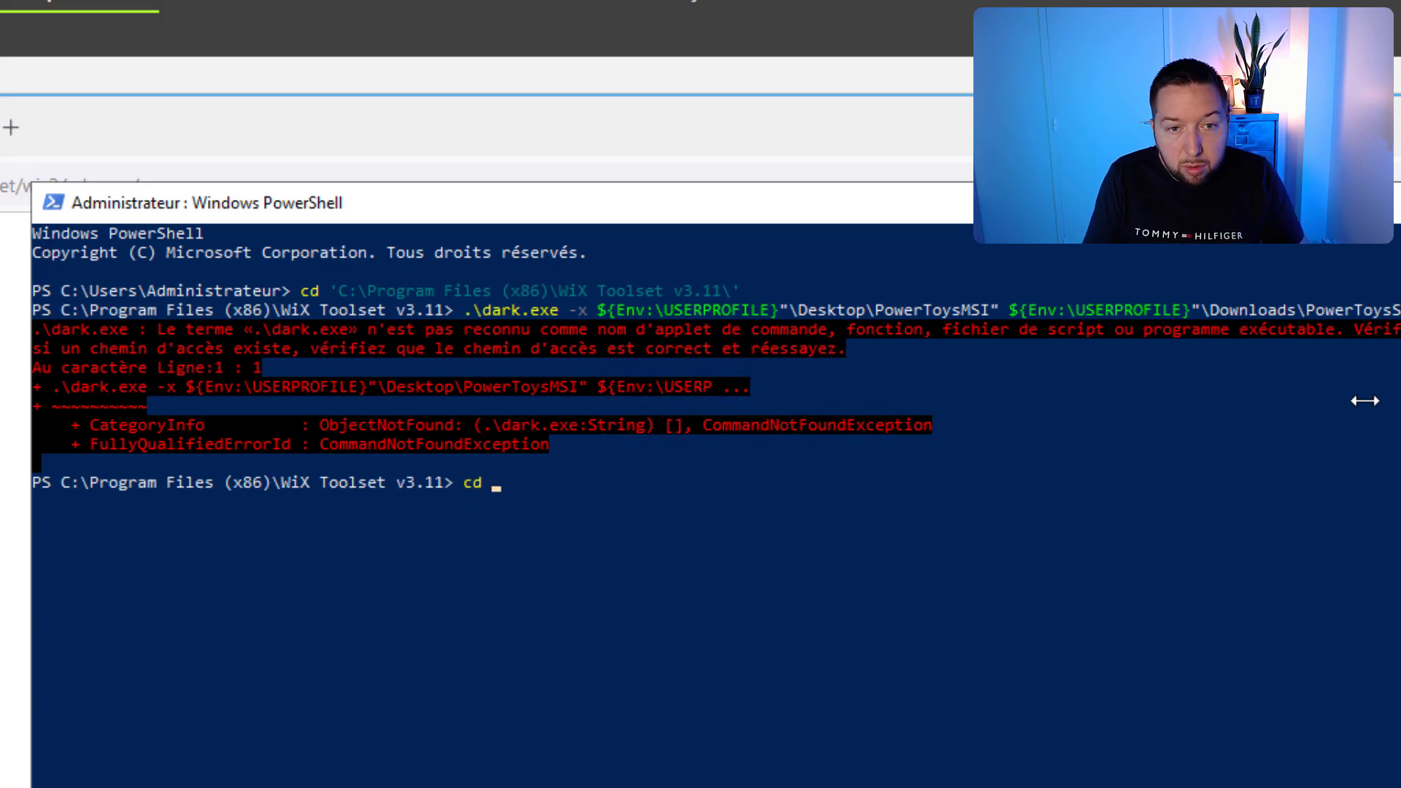
# Change the directory to .\bin\ and rerun the dark.exe command that extracts the PowerToys installer into Desktop\PowerToysMSI
pyautogui.write('cd b')
pyautogui.press('Tab')
pyautogui.press('Return')
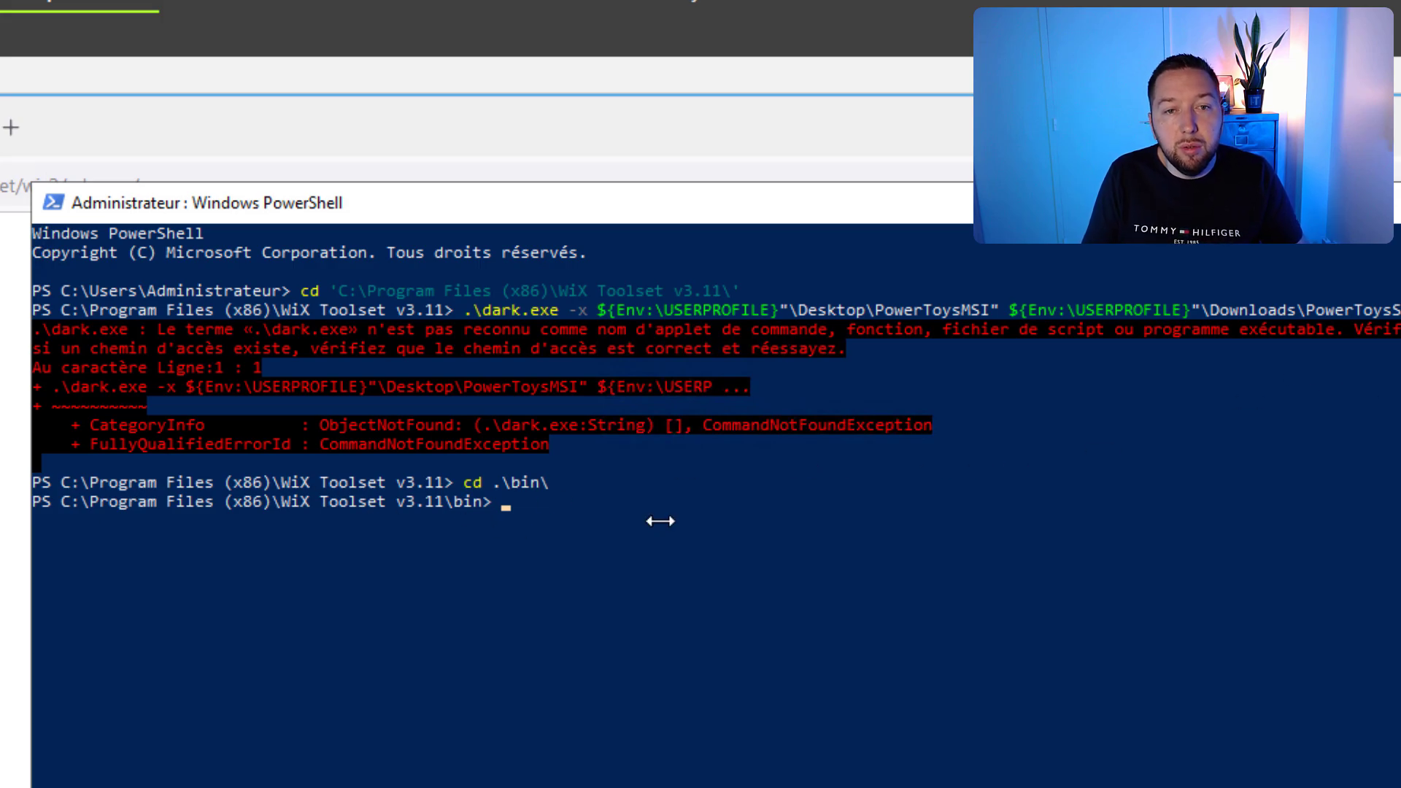
pyautogui.press('Up')
pyautogui.press('Up')
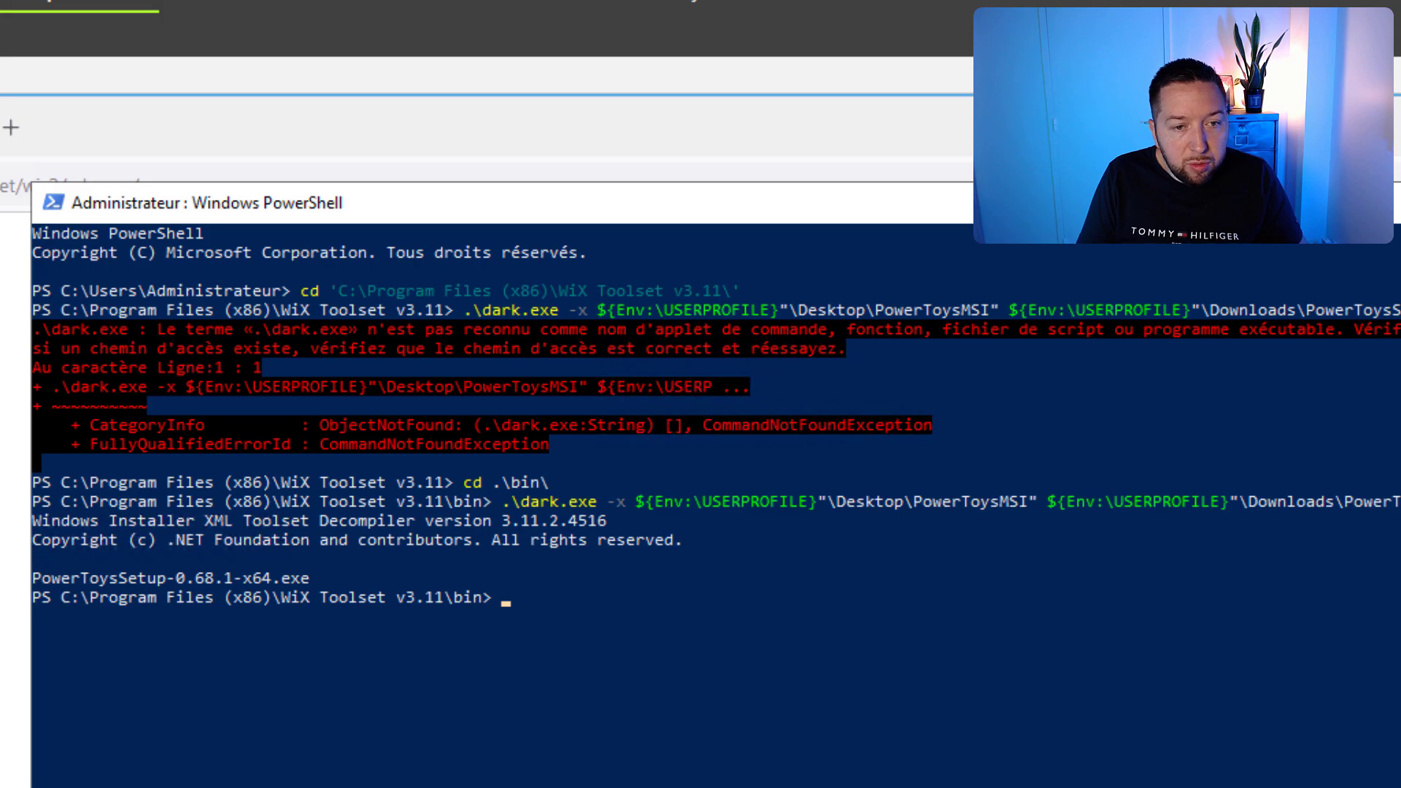
# Switch to File Explorer and open the AttachedContainer folder inside PowerToysMSI on the desktop (Bureau)
pyautogui.hotkey('alt', 'Tab')
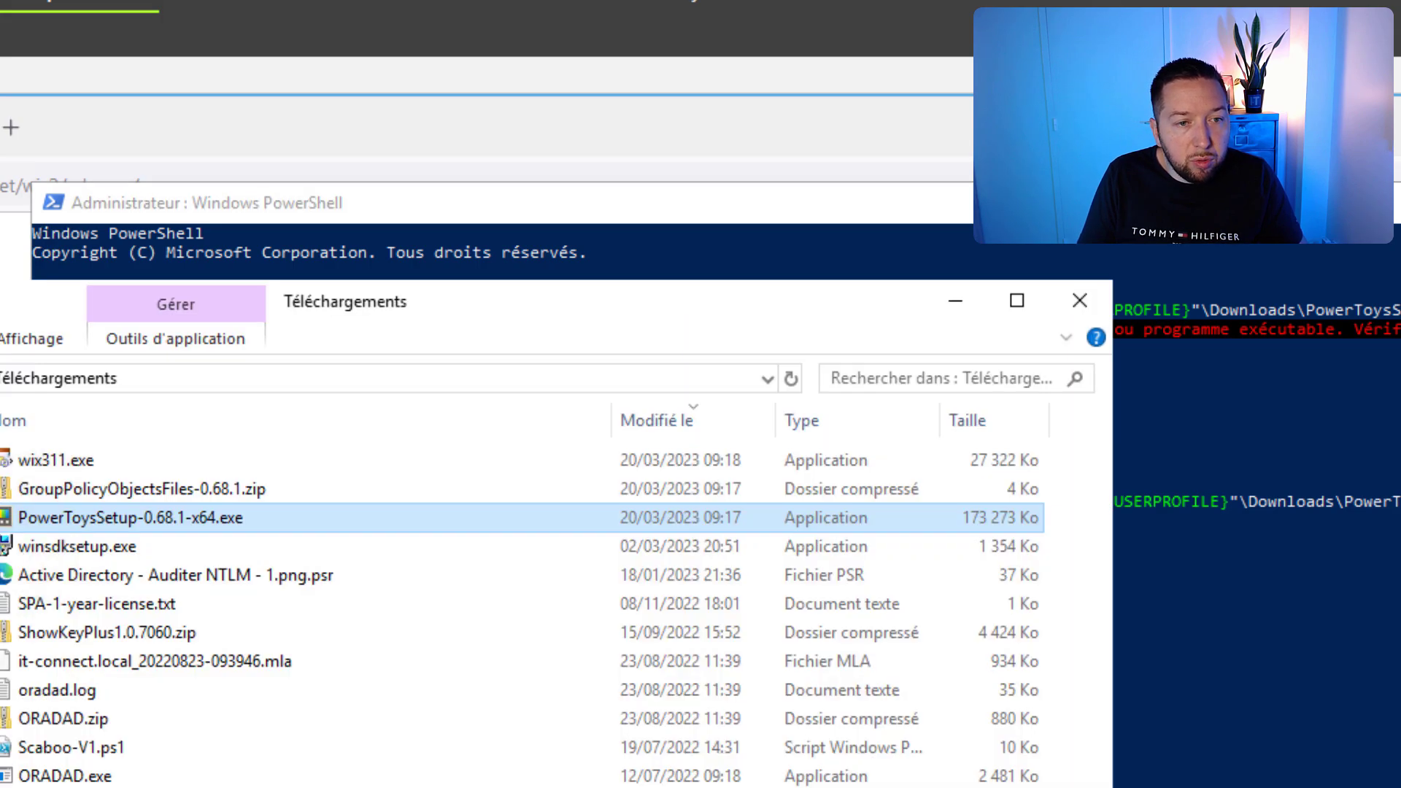
pyautogui.click(49, 270)
pyautogui.scroll(-5, 164, 634)
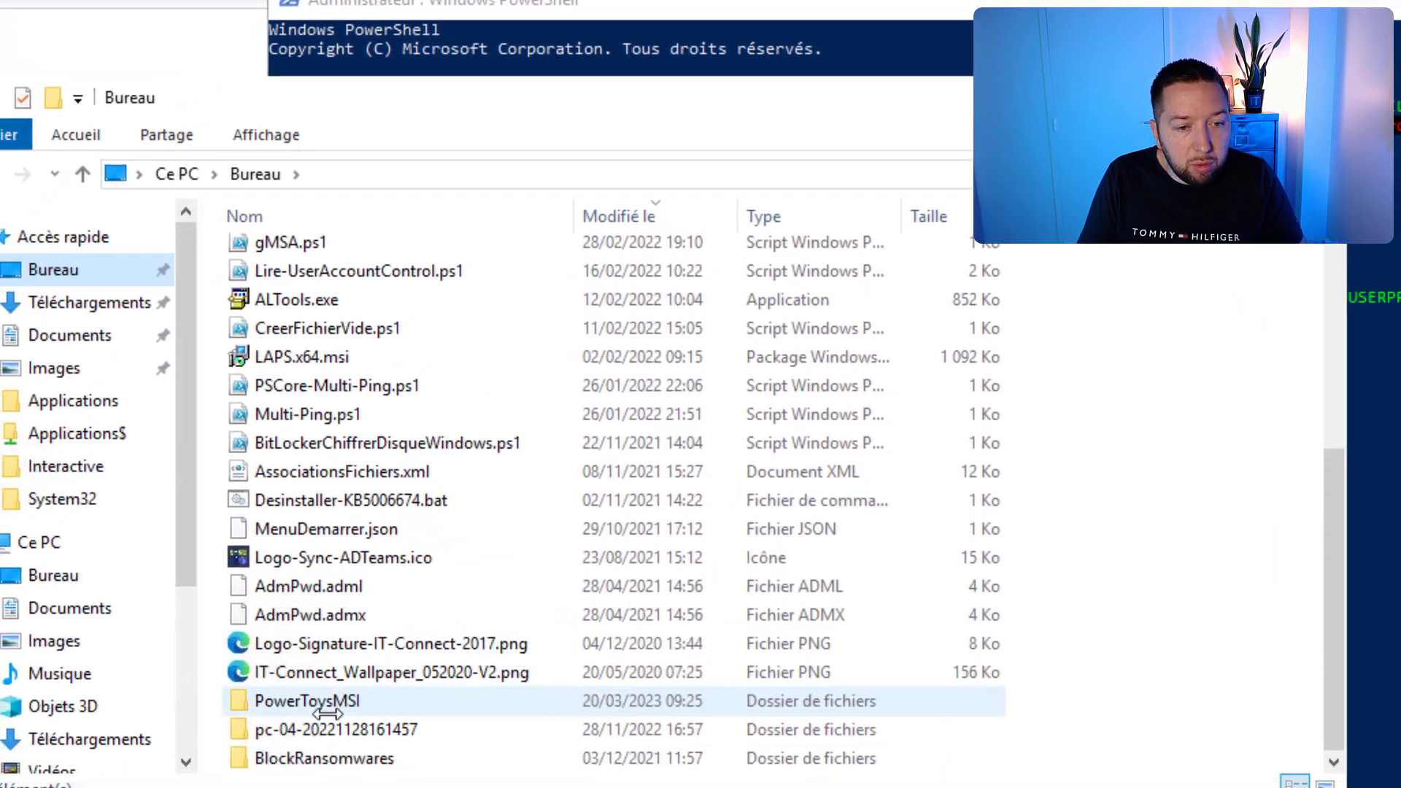
pyautogui.click(375, 662)
pyautogui.doubleClick(375, 662)
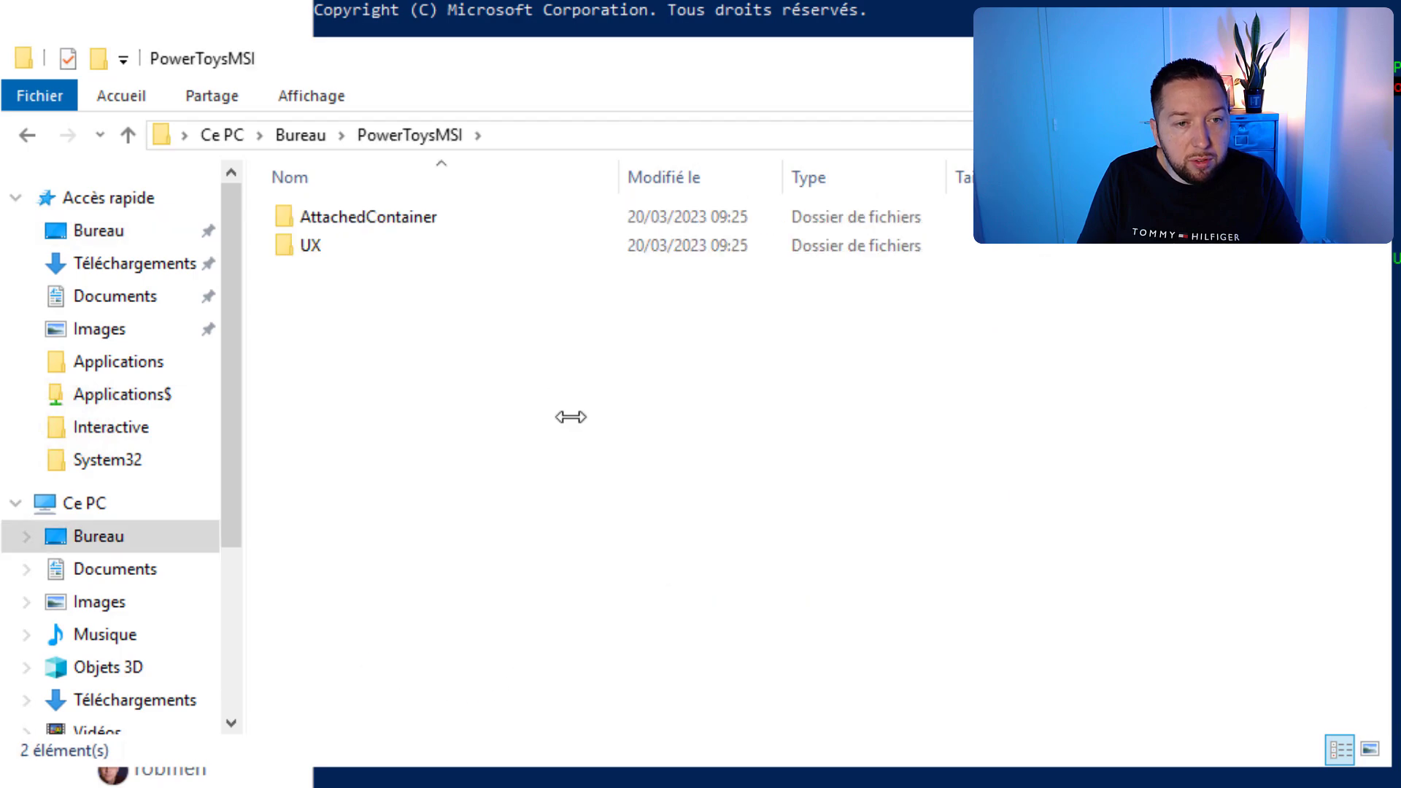
pyautogui.doubleClick(370, 216)
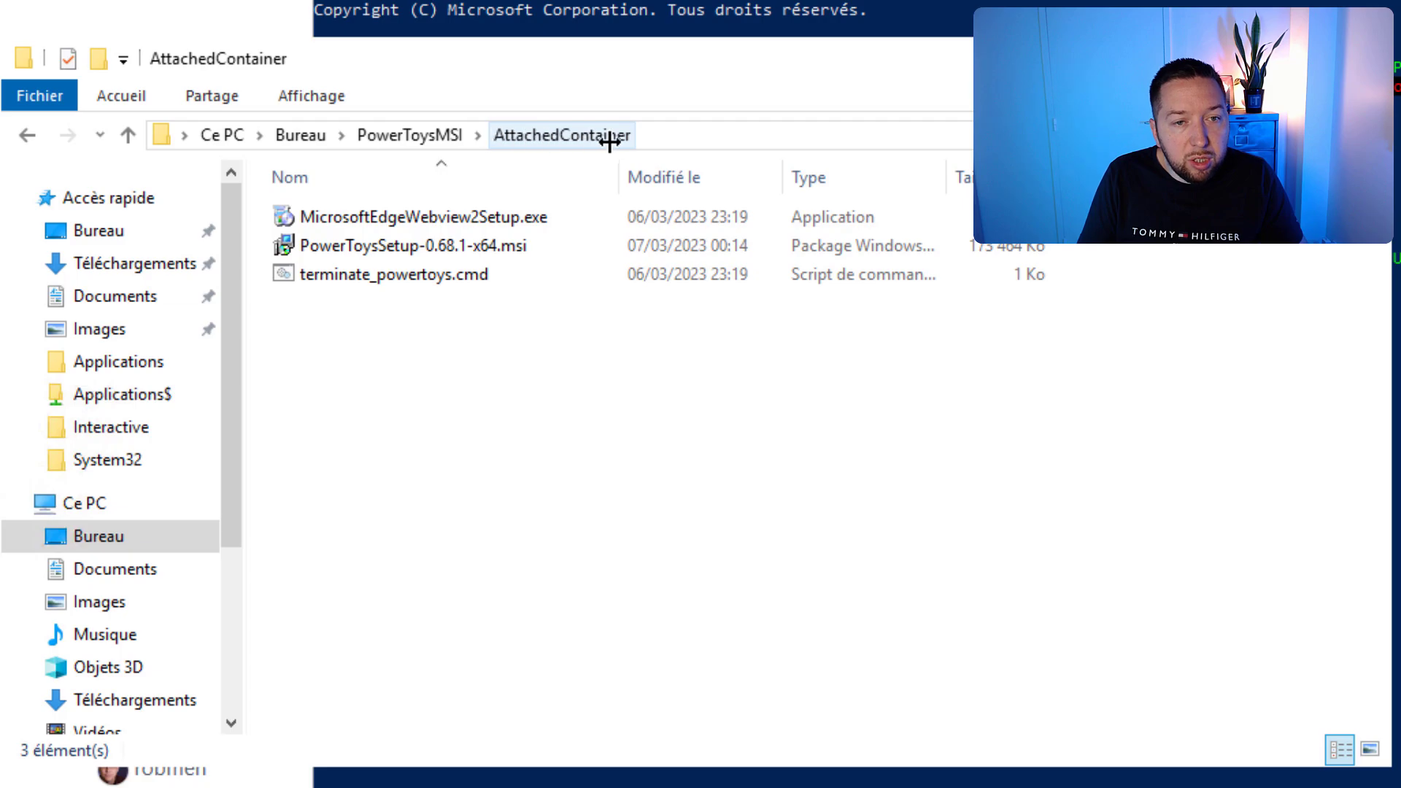
# Copy PowerToysSetup-0.68.1-x64.msi from AttachedContainer into the Applications folder on the DATA (P:) drive
pyautogui.click(451, 249)
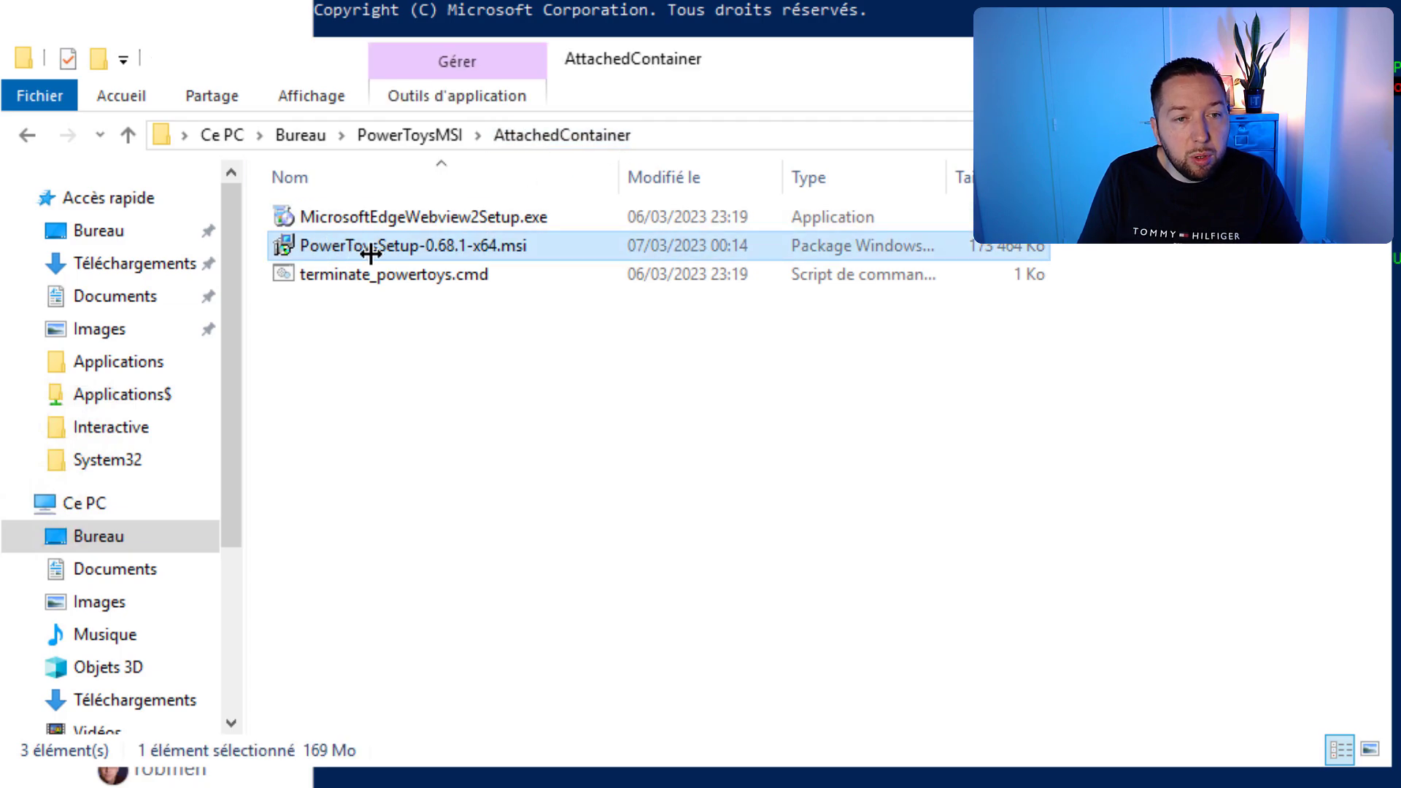
pyautogui.rightClick(531, 243)
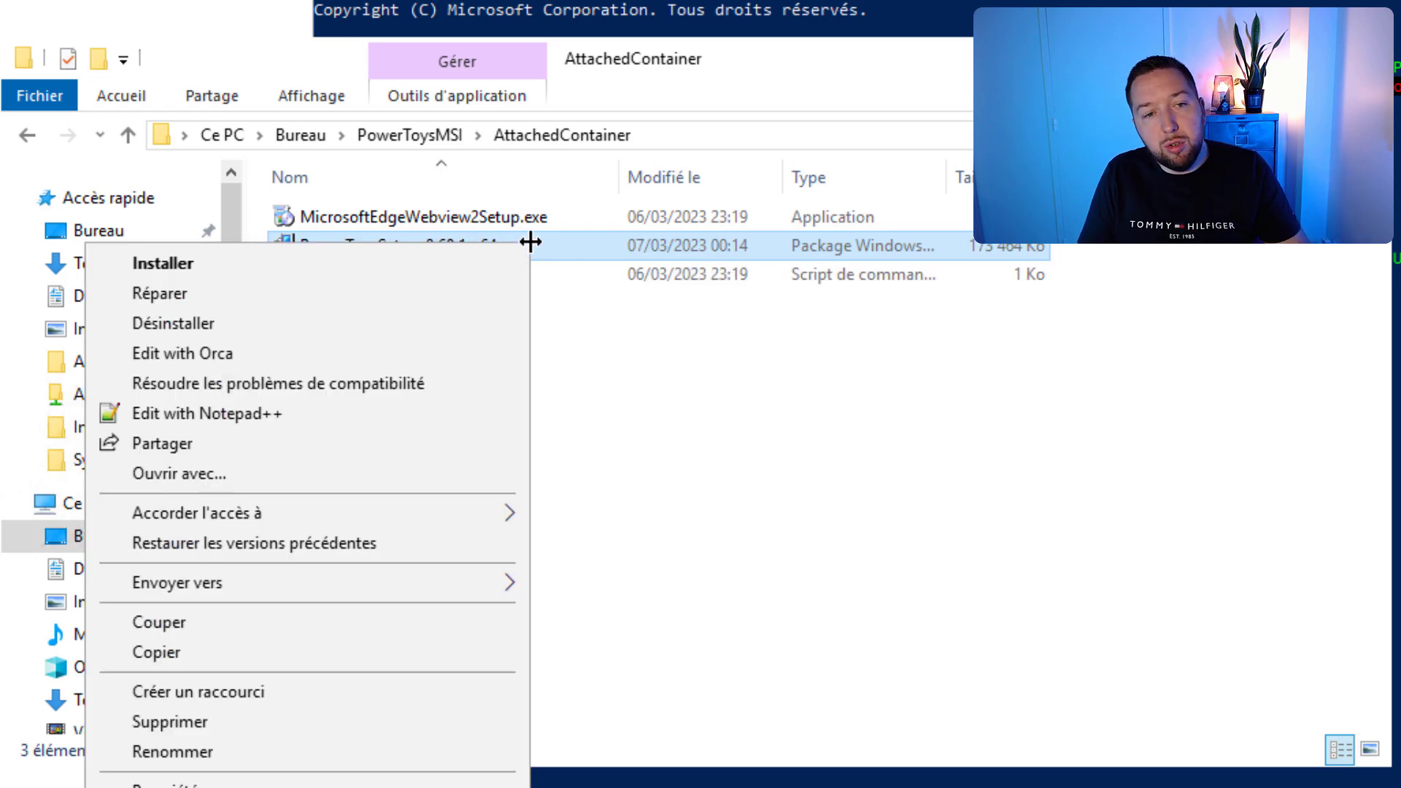
pyautogui.click(177, 642)
pyautogui.scroll(-2, 163, 532)
pyautogui.click(175, 644)
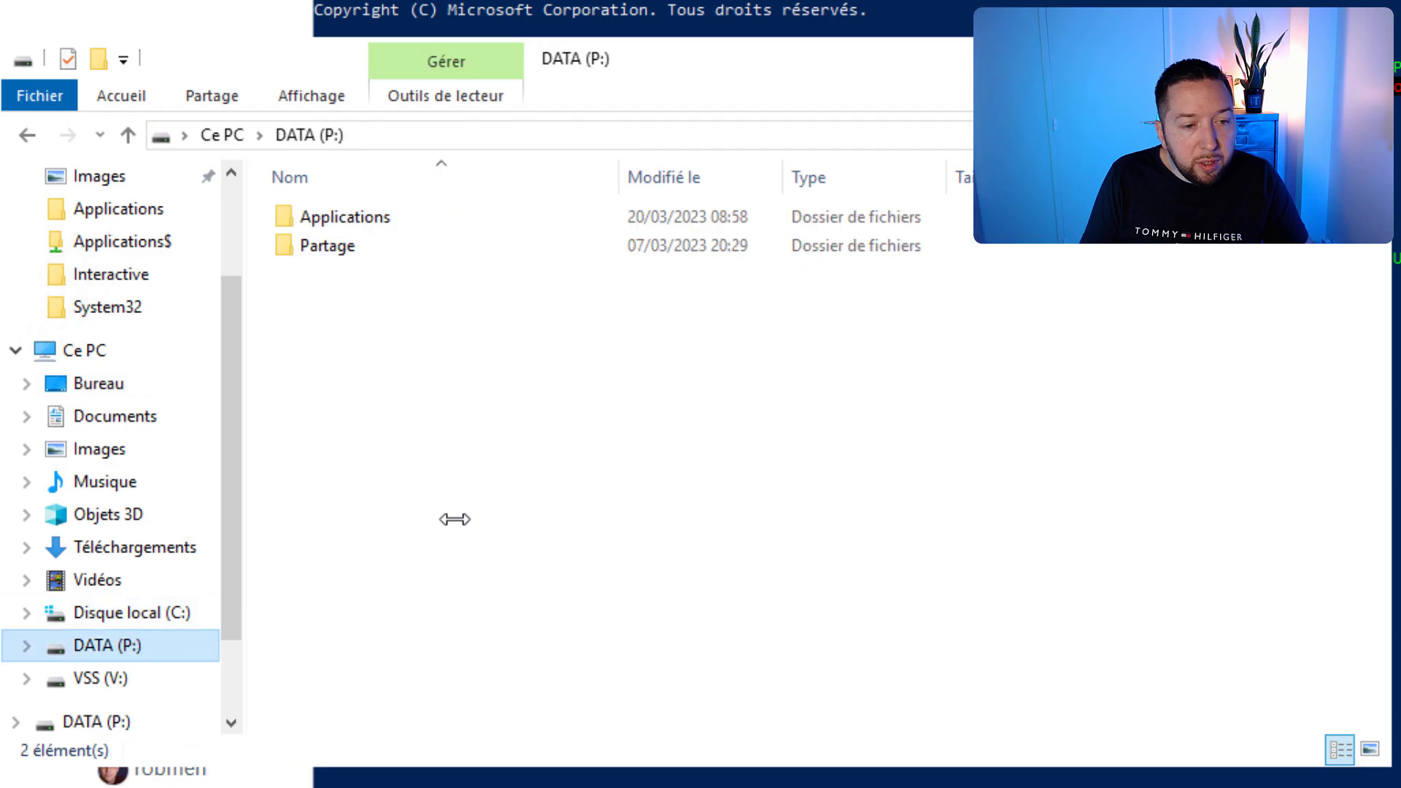
pyautogui.doubleClick(407, 218)
pyautogui.rightClick(363, 368)
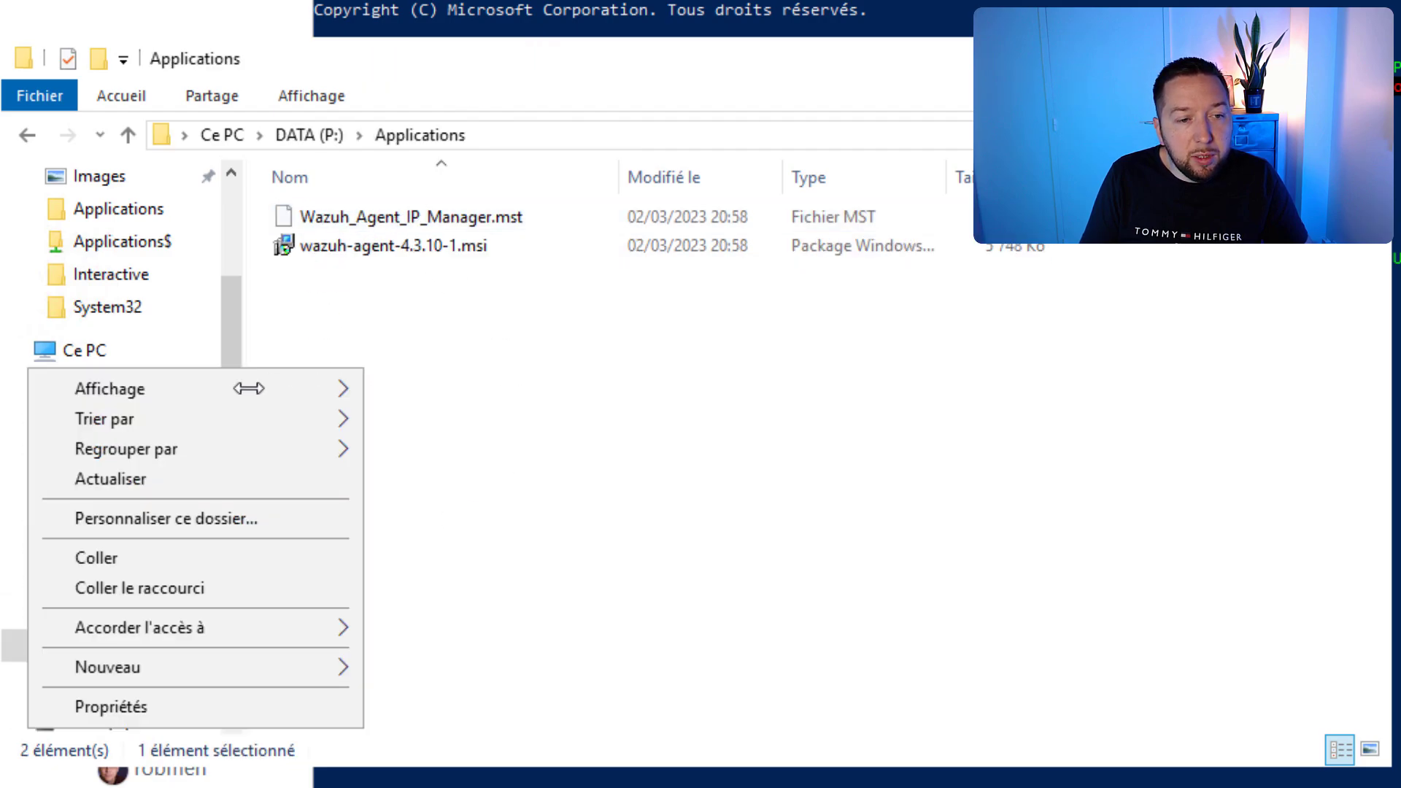
pyautogui.click(56, 557)
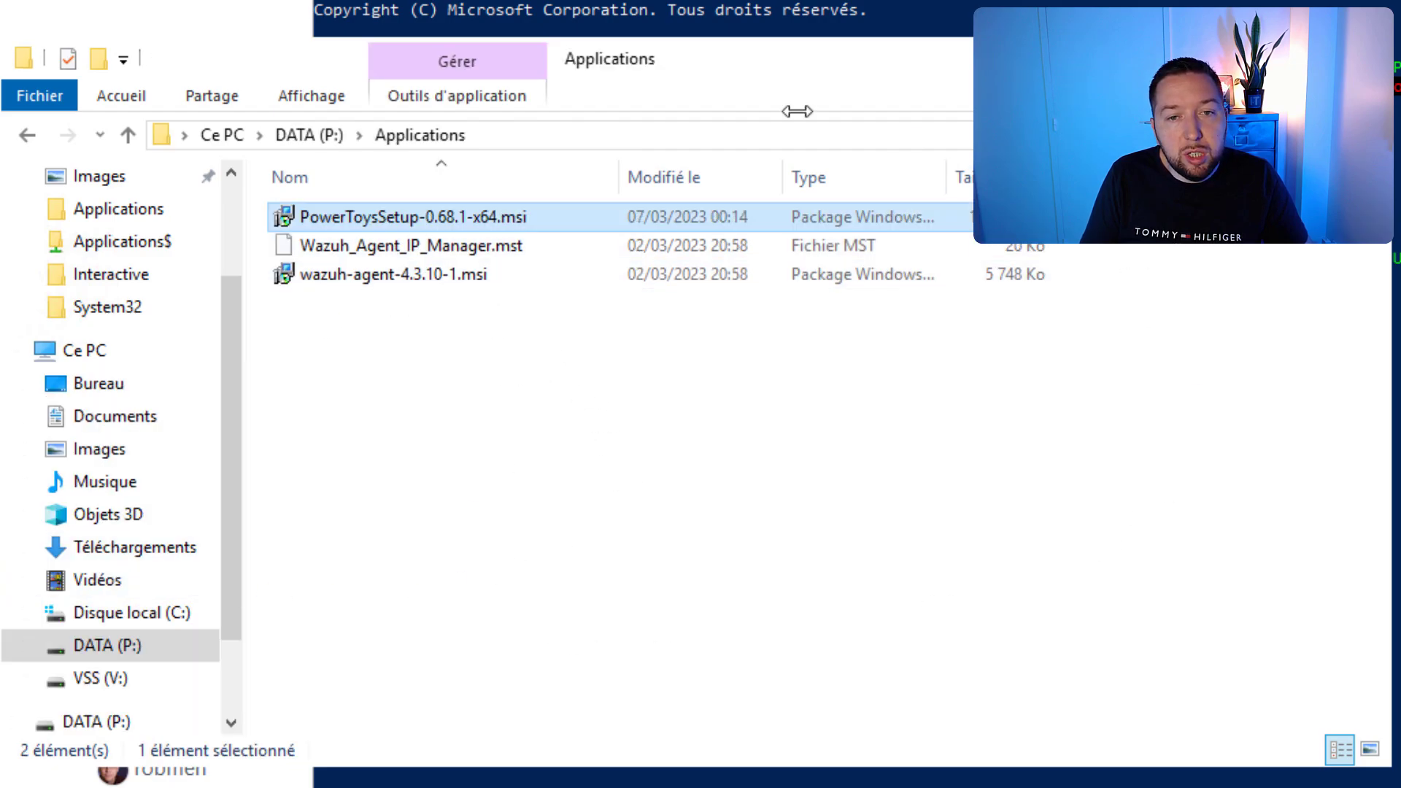
pyautogui.click(759, 412)
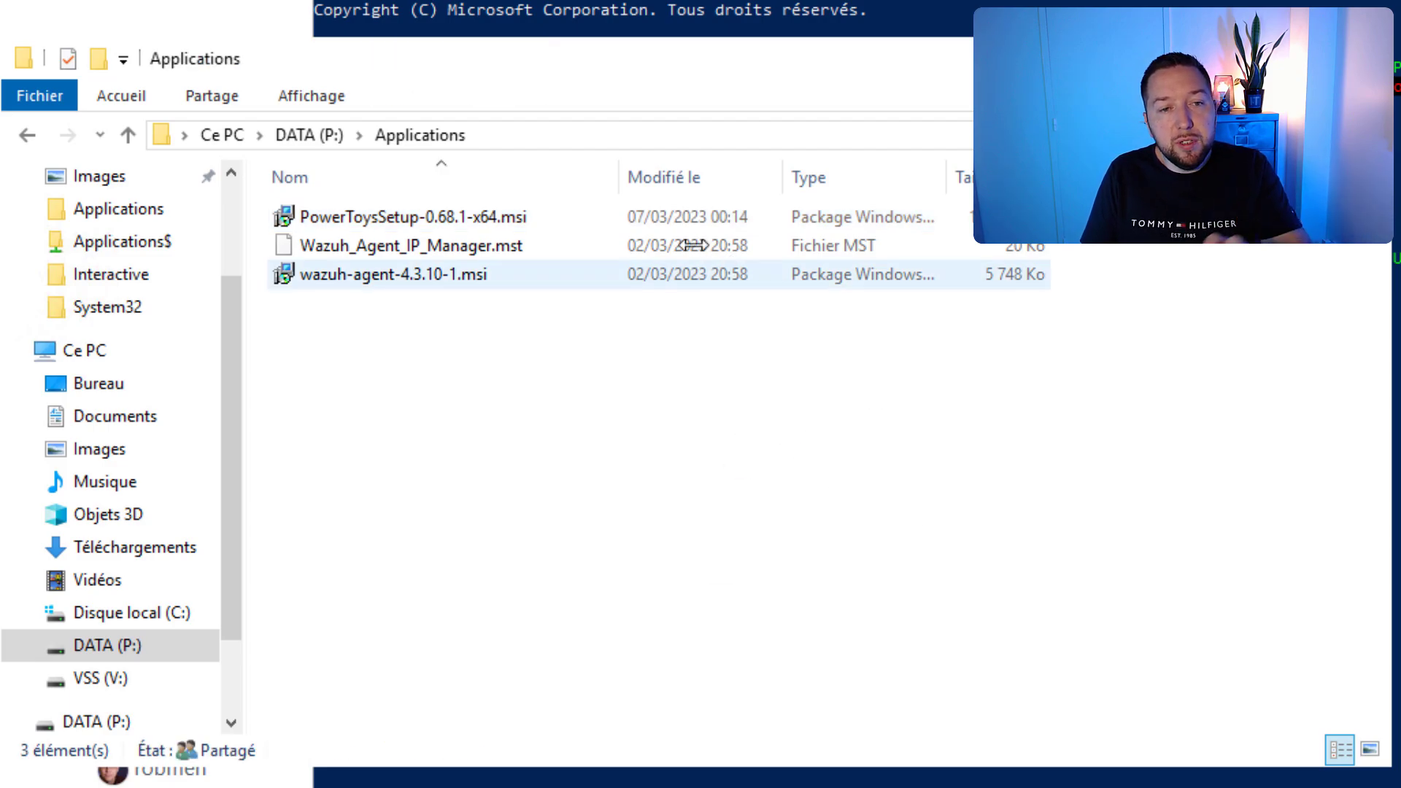
# Examine the network share path in the sharing properties of the Applications folder on DATA (P:), and close the properties
pyautogui.click(603, 211)
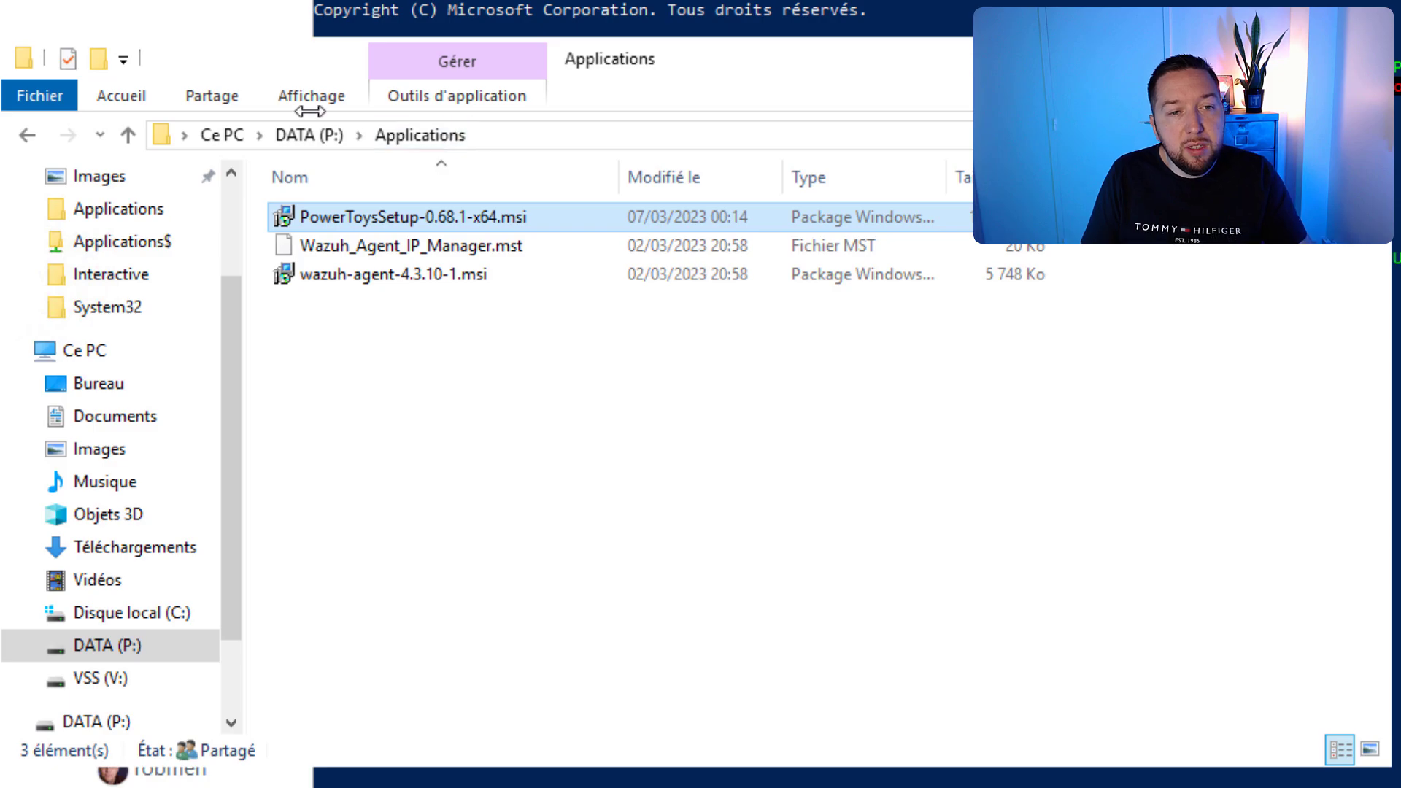
pyautogui.click(329, 136)
pyautogui.rightClick(384, 216)
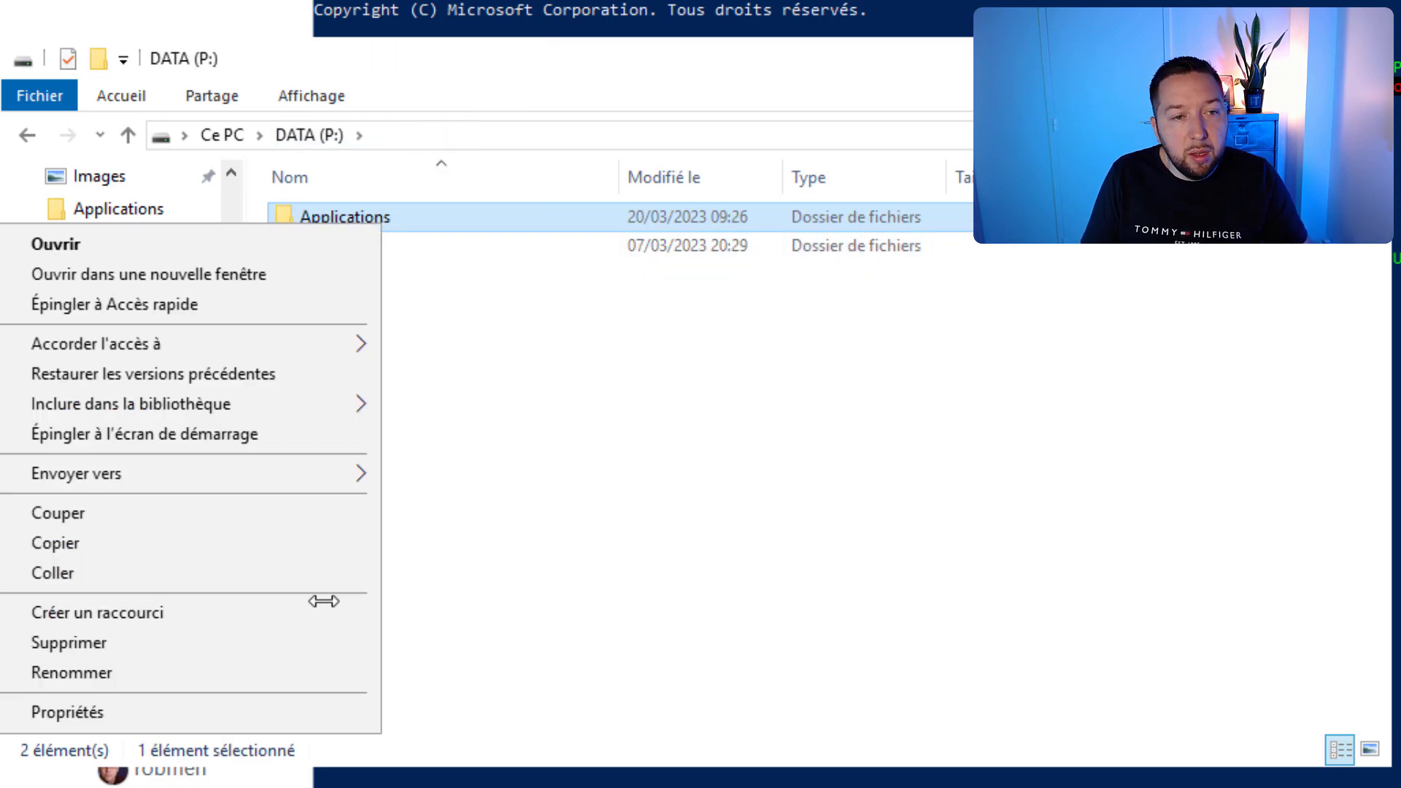
pyautogui.click(275, 713)
pyautogui.click(505, 289)
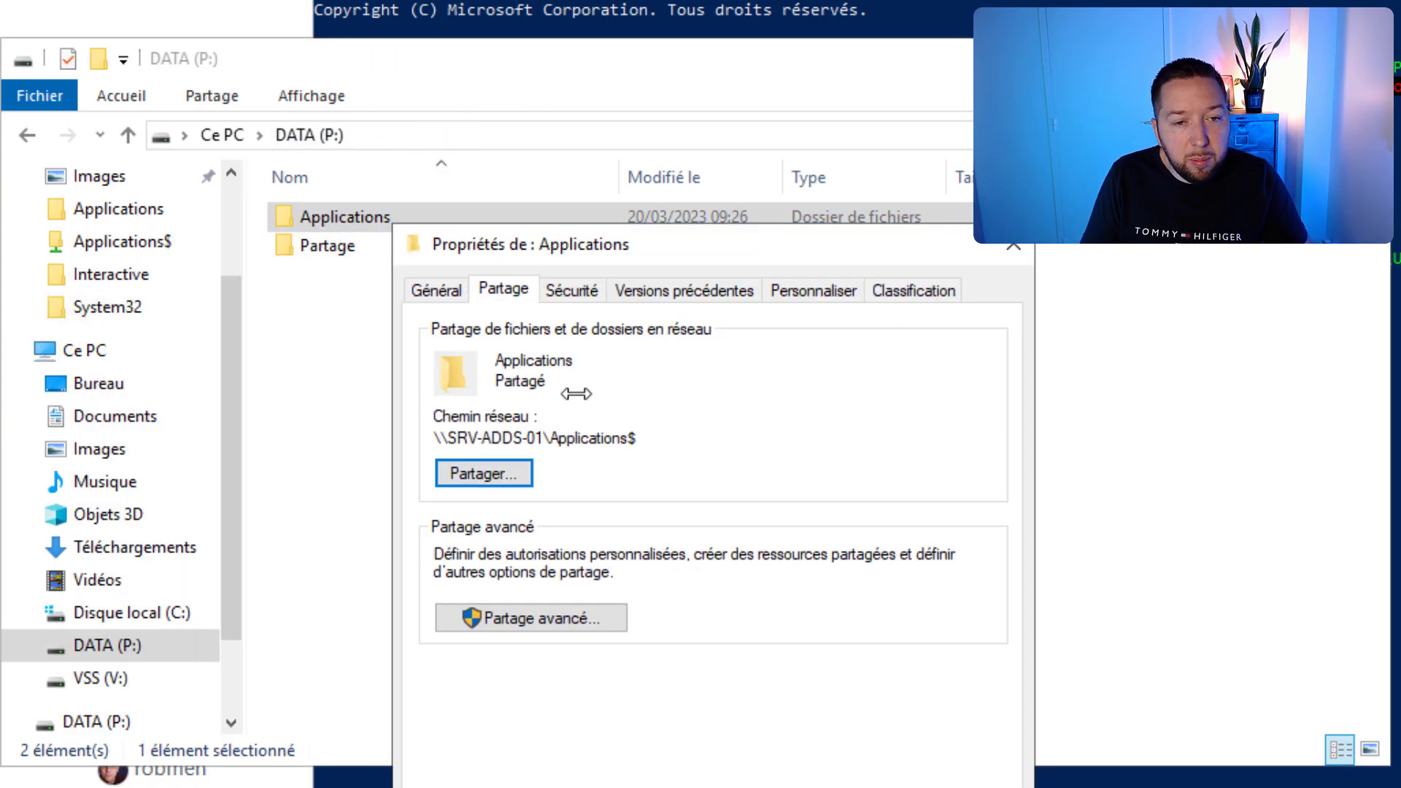
pyautogui.moveTo(548, 440); pyautogui.dragTo(641, 441)
pyautogui.click(667, 440)
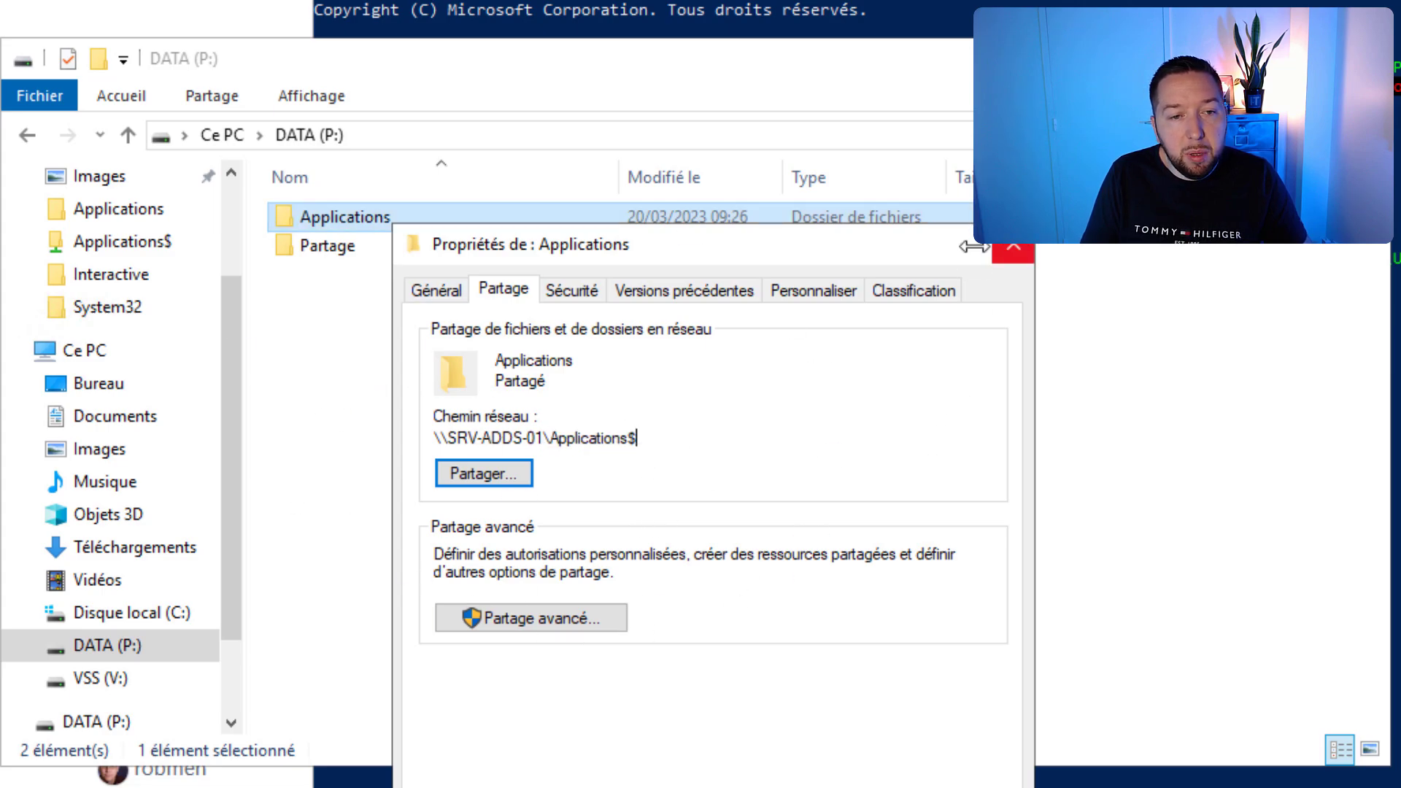
pyautogui.click(1013, 245)
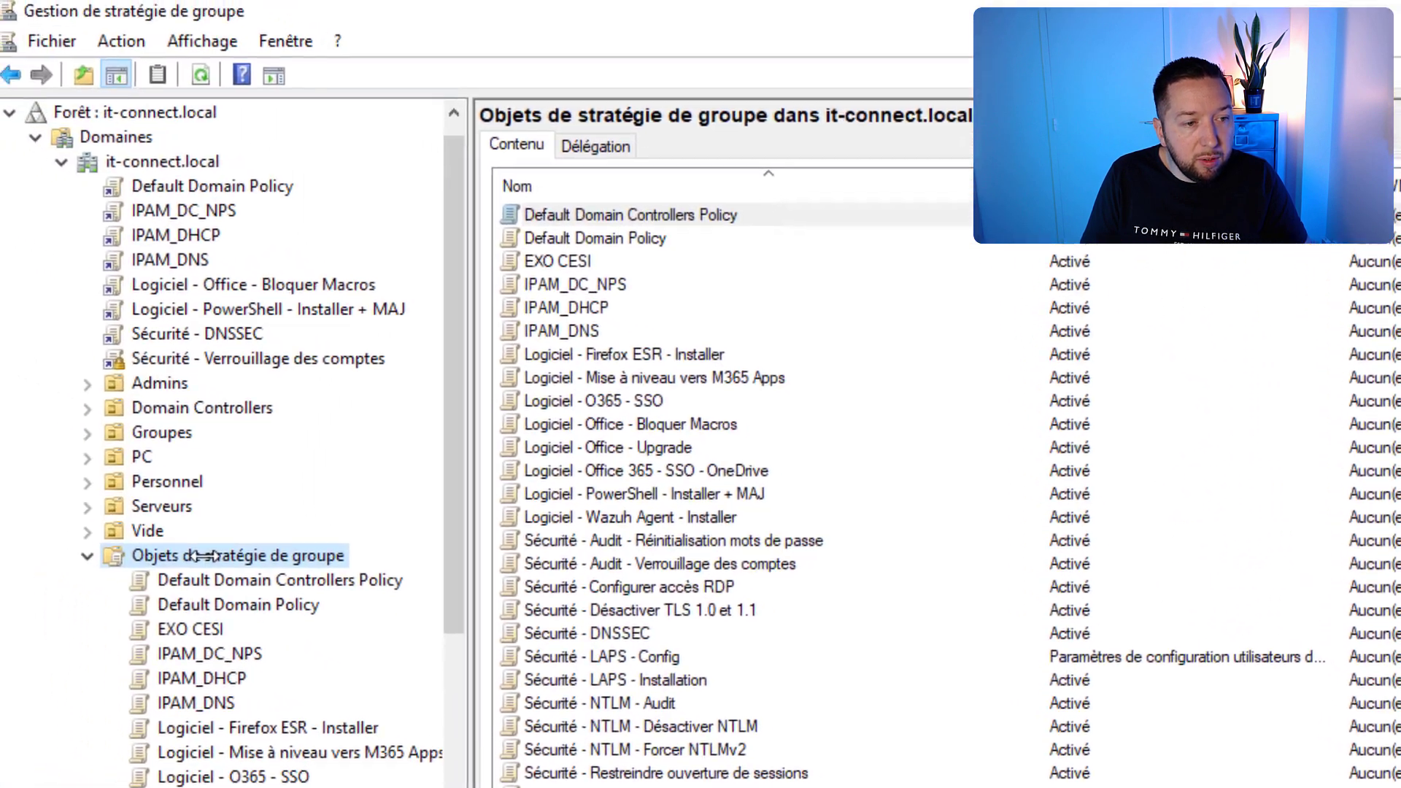
# In Group Policy Management, create a new group policy object named "Logiciel - PowerToys - Installer"
pyautogui.rightClick(235, 561)
pyautogui.click(281, 576)
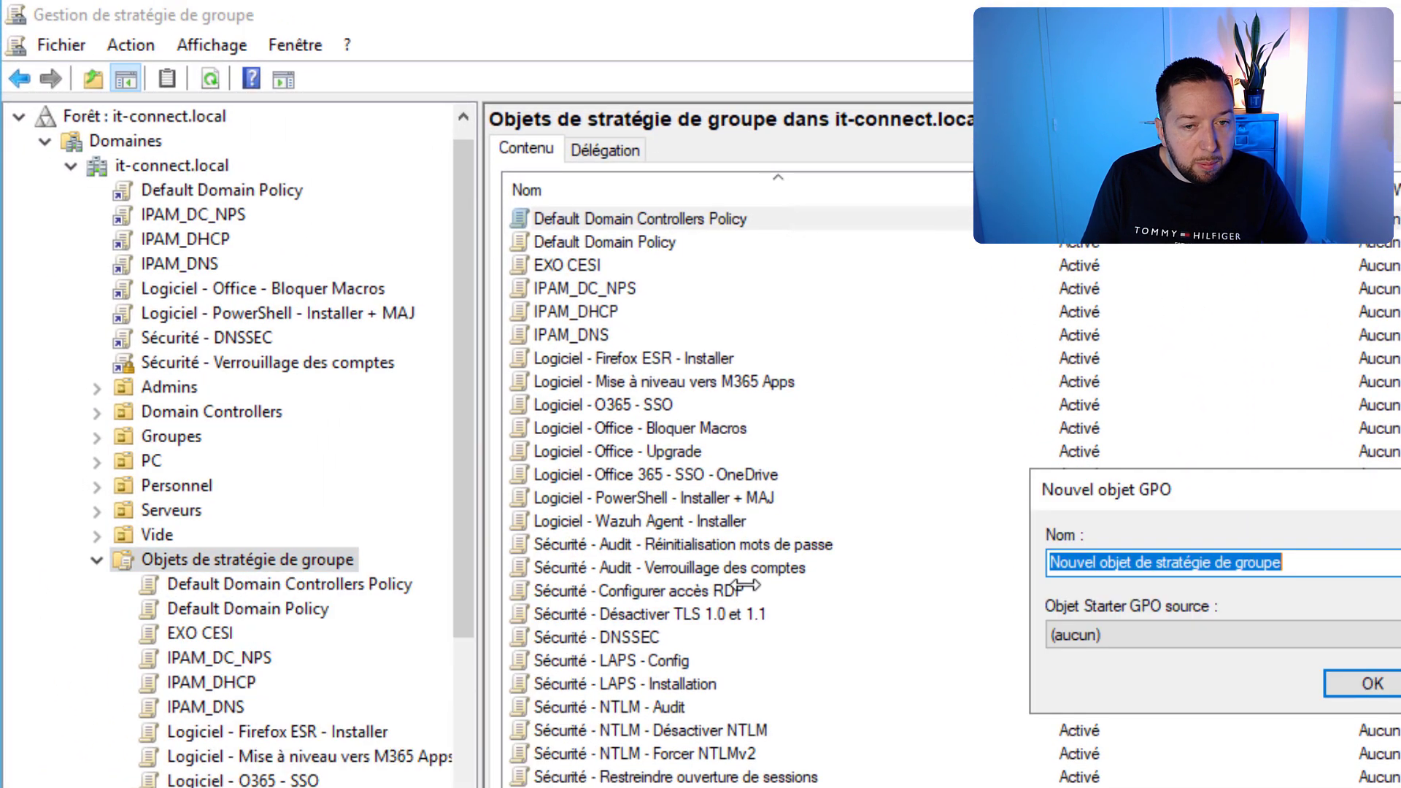
pyautogui.write('Logiciel - PowerToys - Installer')
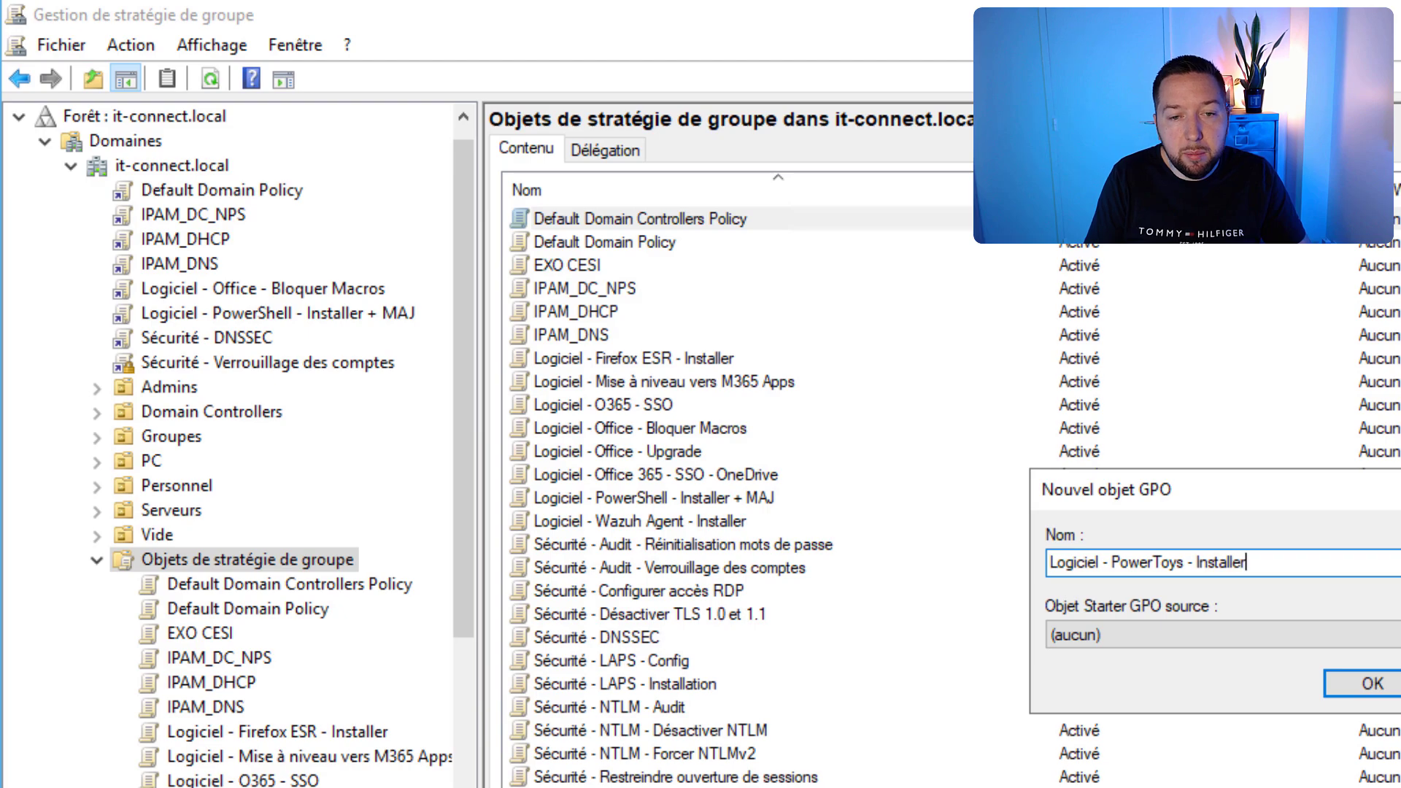
pyautogui.press('Return')
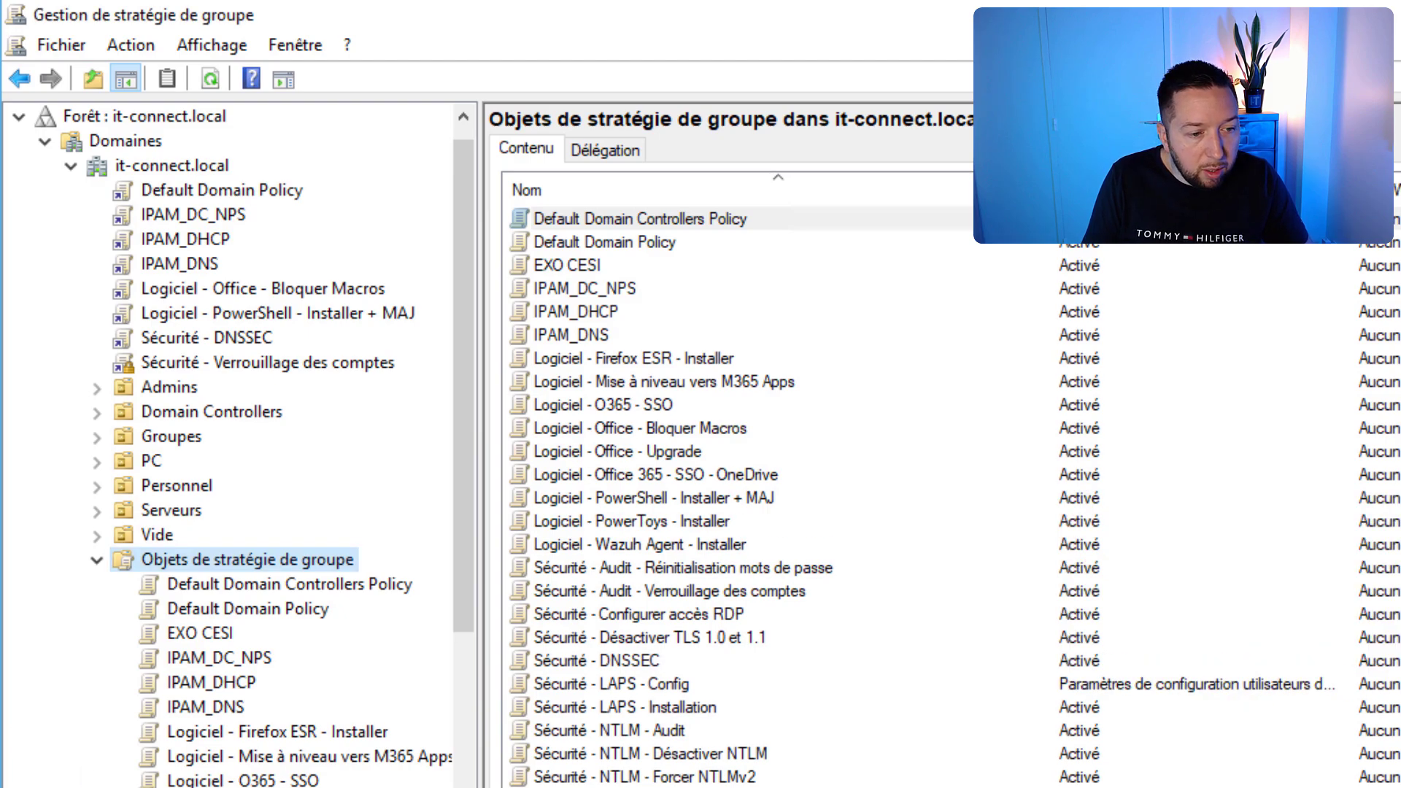
# Open the "Logiciel - PowerToys - Installer" GPO for editing and go to "Installation de logiciel" under the computer configuration's software settings
pyautogui.rightClick(286, 468)
pyautogui.click(421, 476)
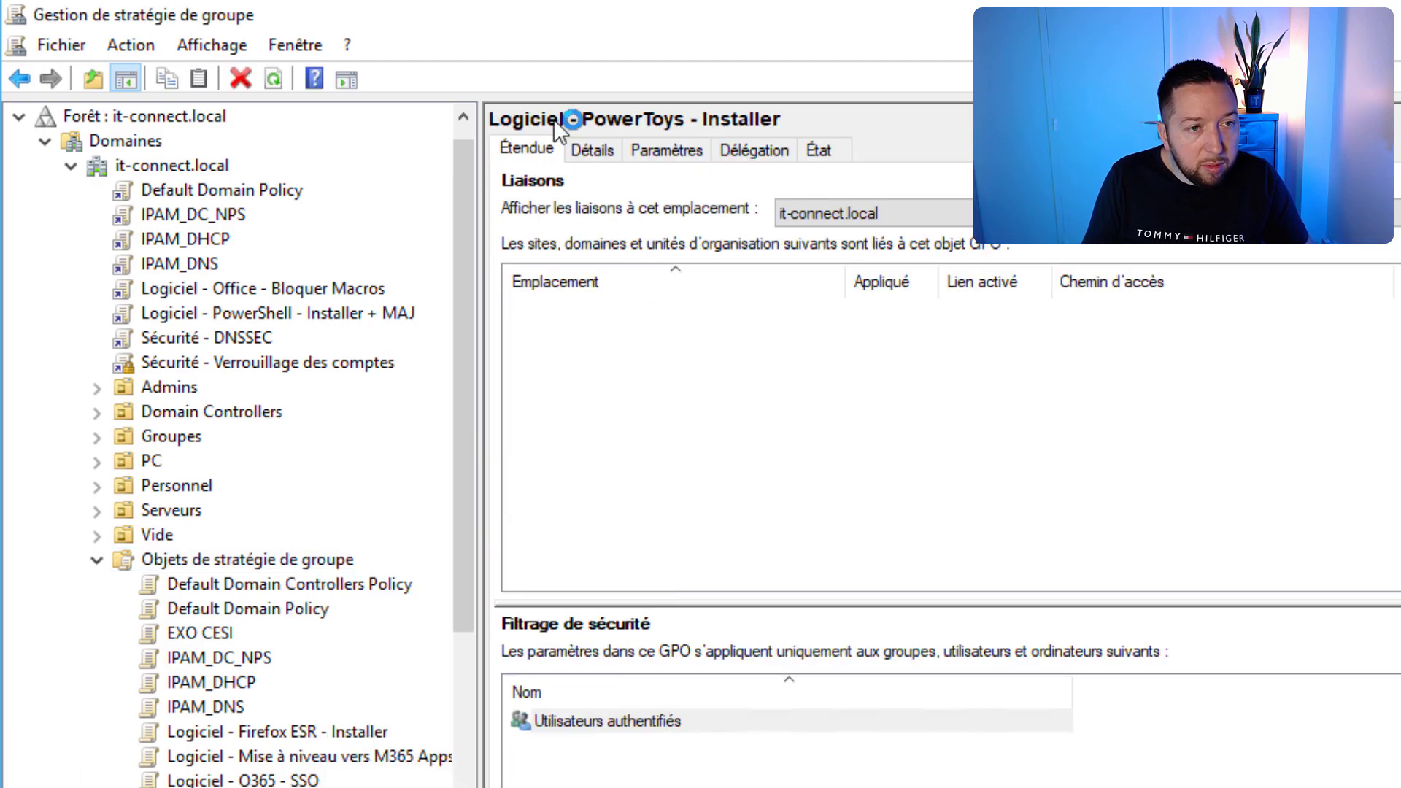
pyautogui.doubleClick(310, 123)
pyautogui.click(45, 166)
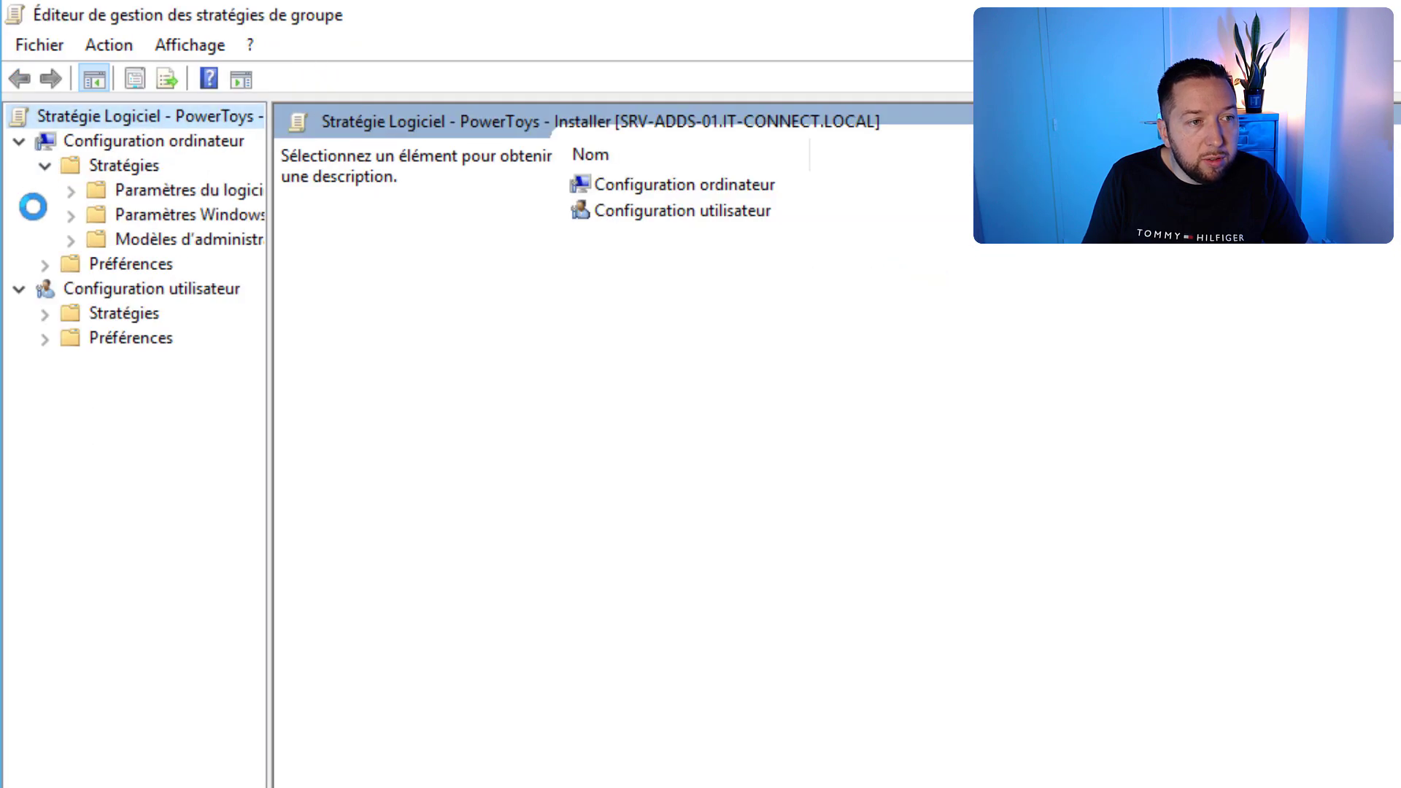
pyautogui.moveTo(268, 239); pyautogui.dragTo(391, 259)
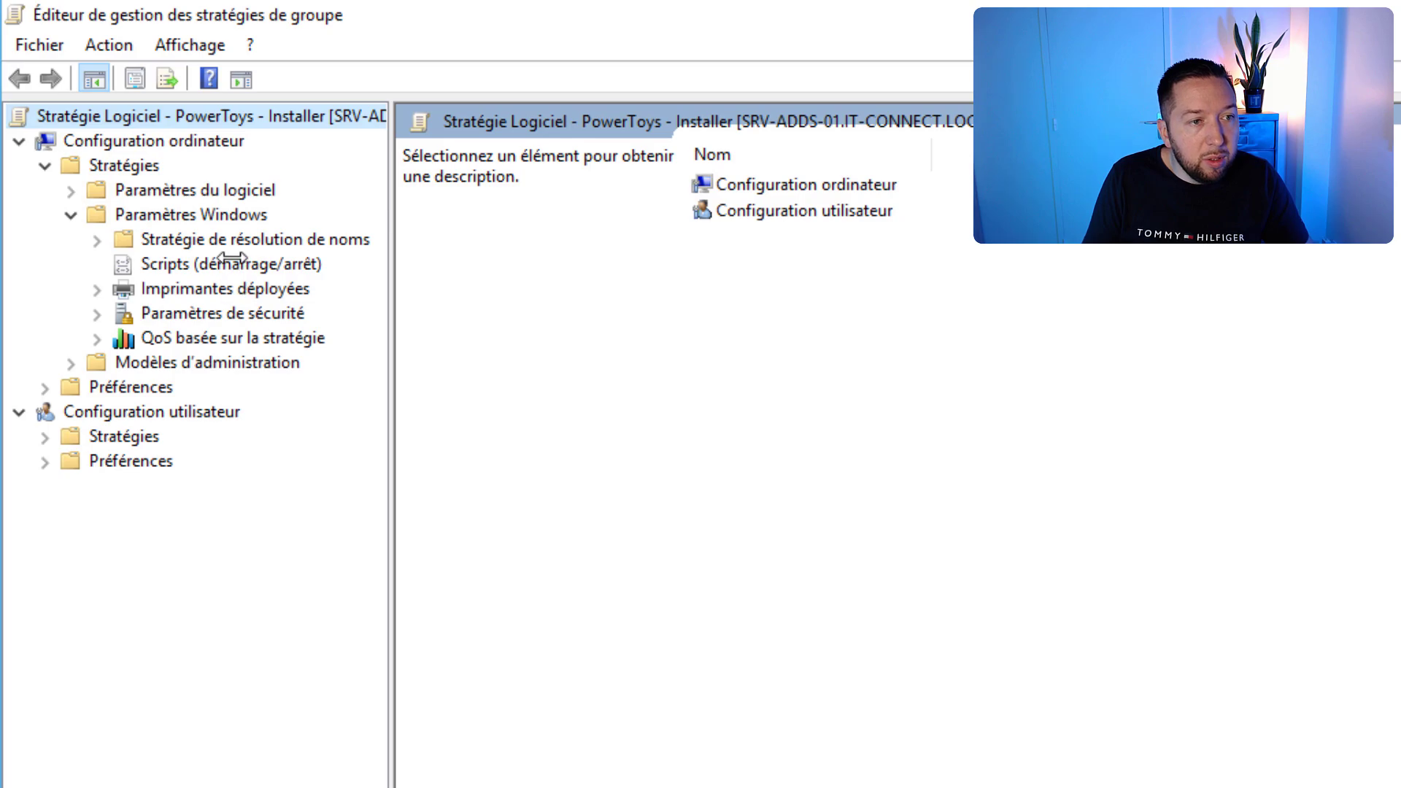
pyautogui.click(73, 190)
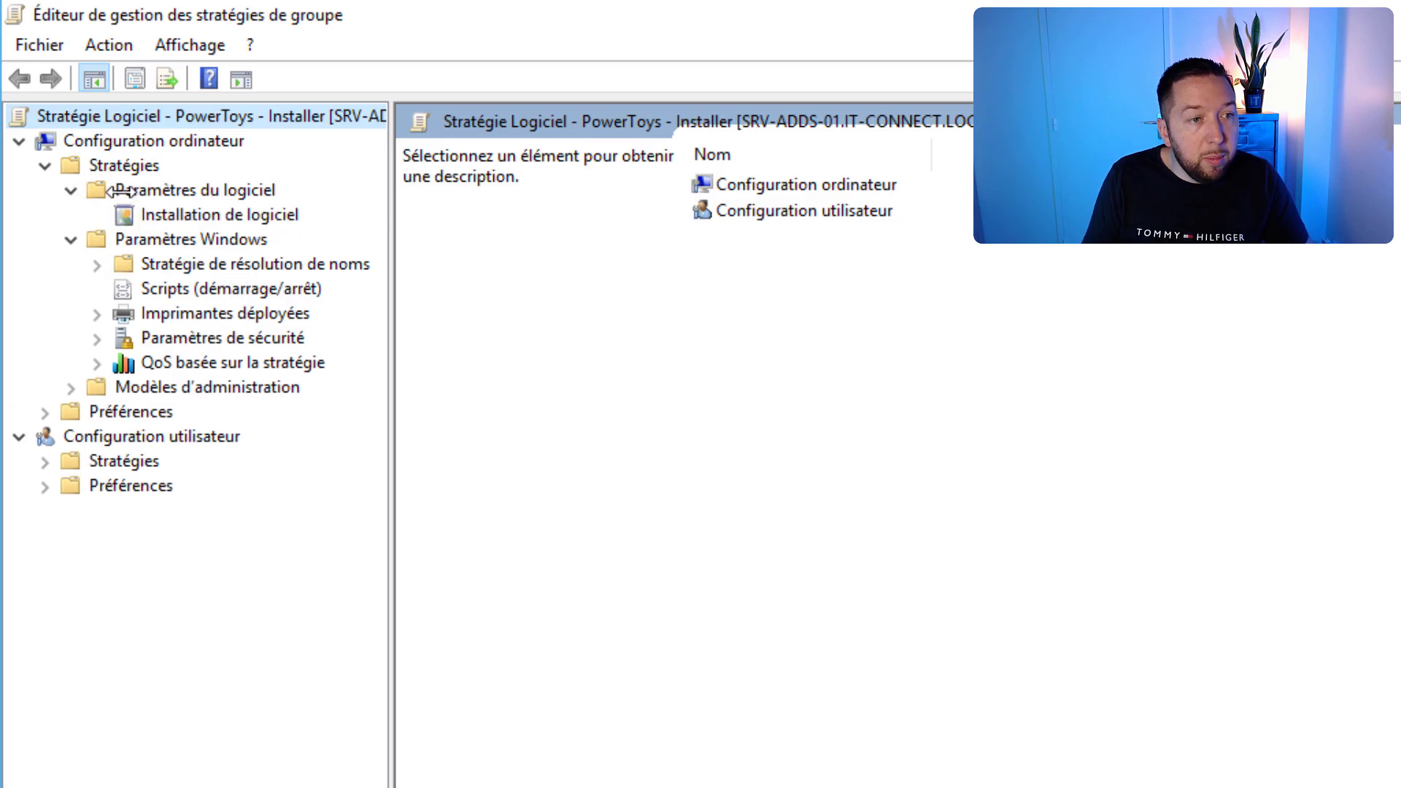
pyautogui.click(223, 192)
pyautogui.click(267, 213)
# Start a new software package using PowerToysSetup-0.68.1-x64.msi from the network share \\SRV-ADDS-01.it-connect.local\Applications$
pyautogui.rightClick(279, 218)
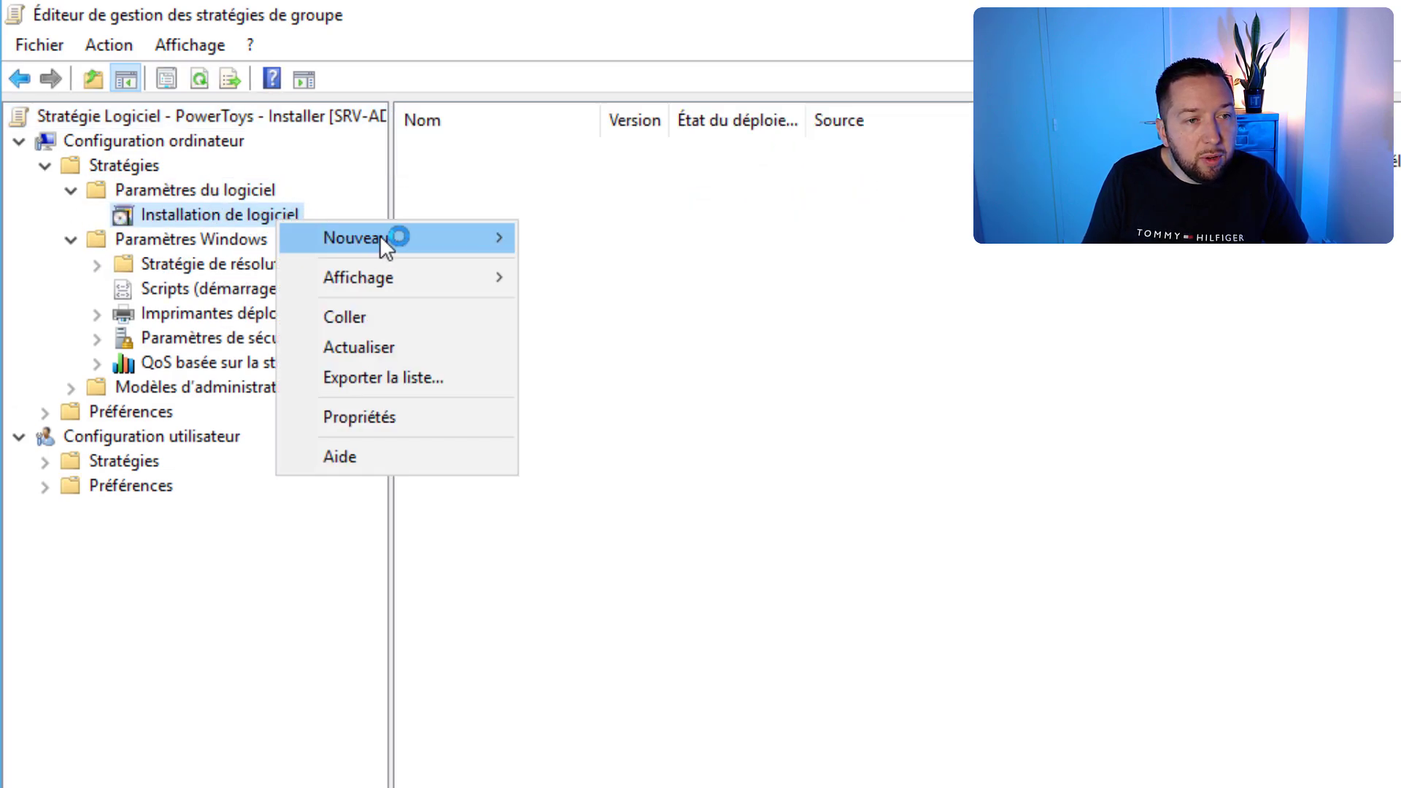
pyautogui.moveTo(387, 240)
pyautogui.click(642, 237)
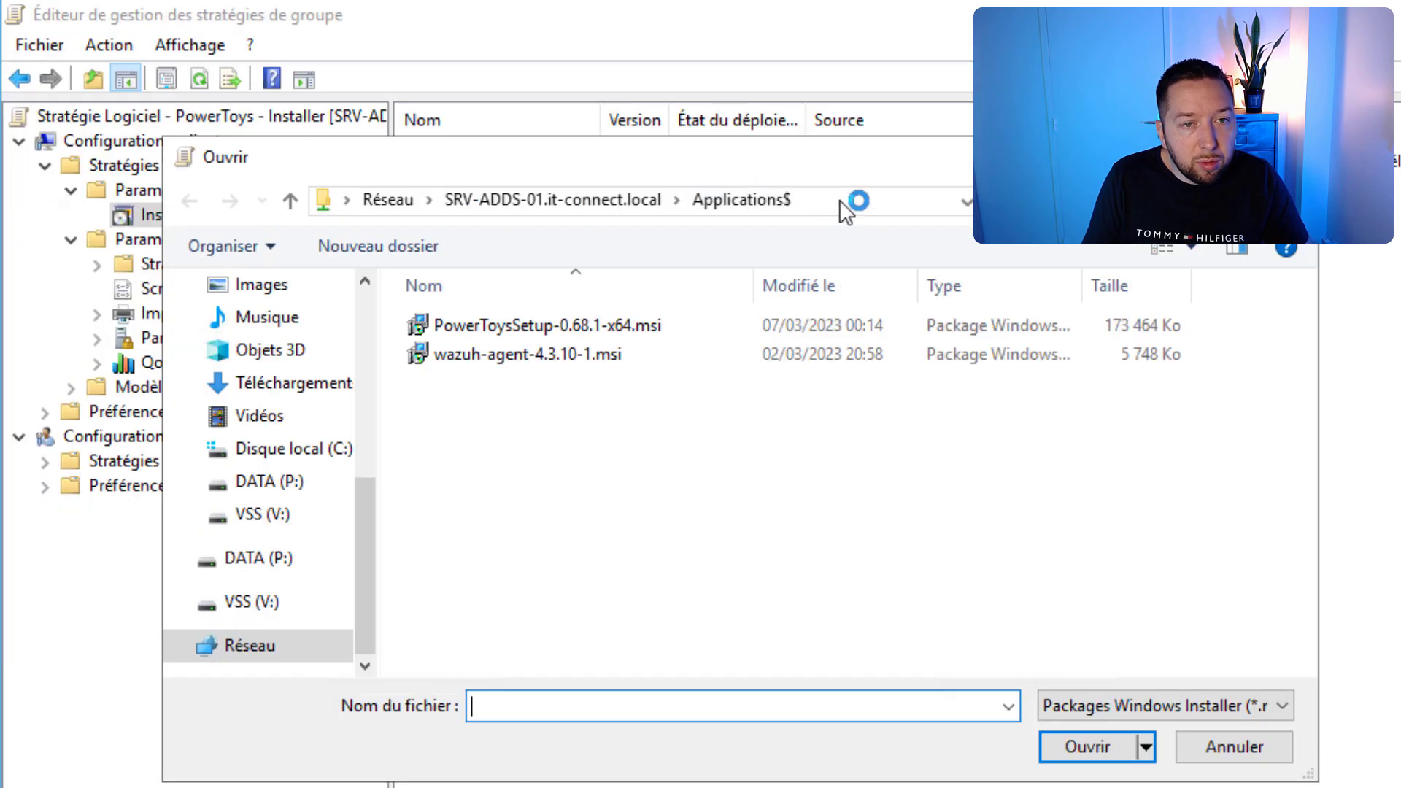
pyautogui.click(875, 194)
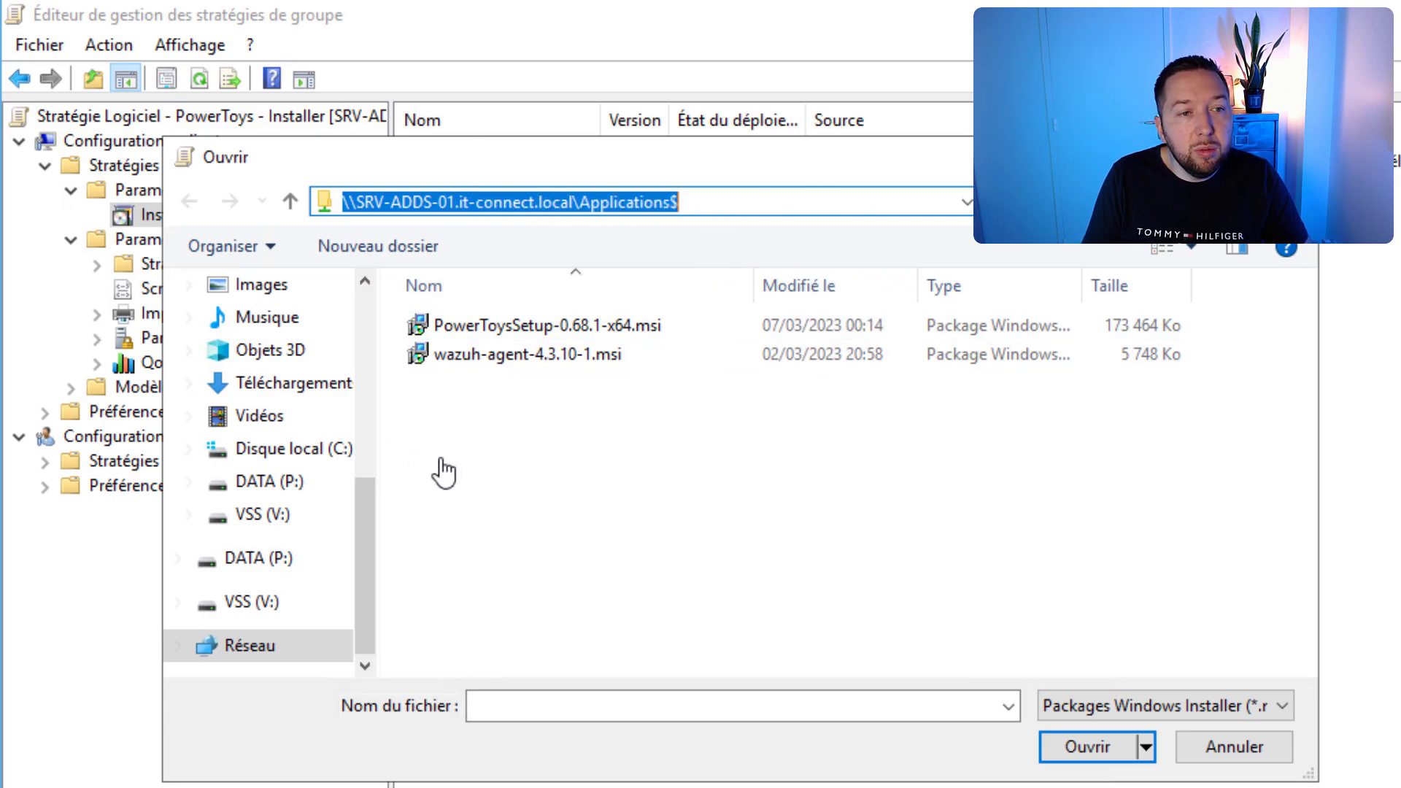
pyautogui.click(582, 330)
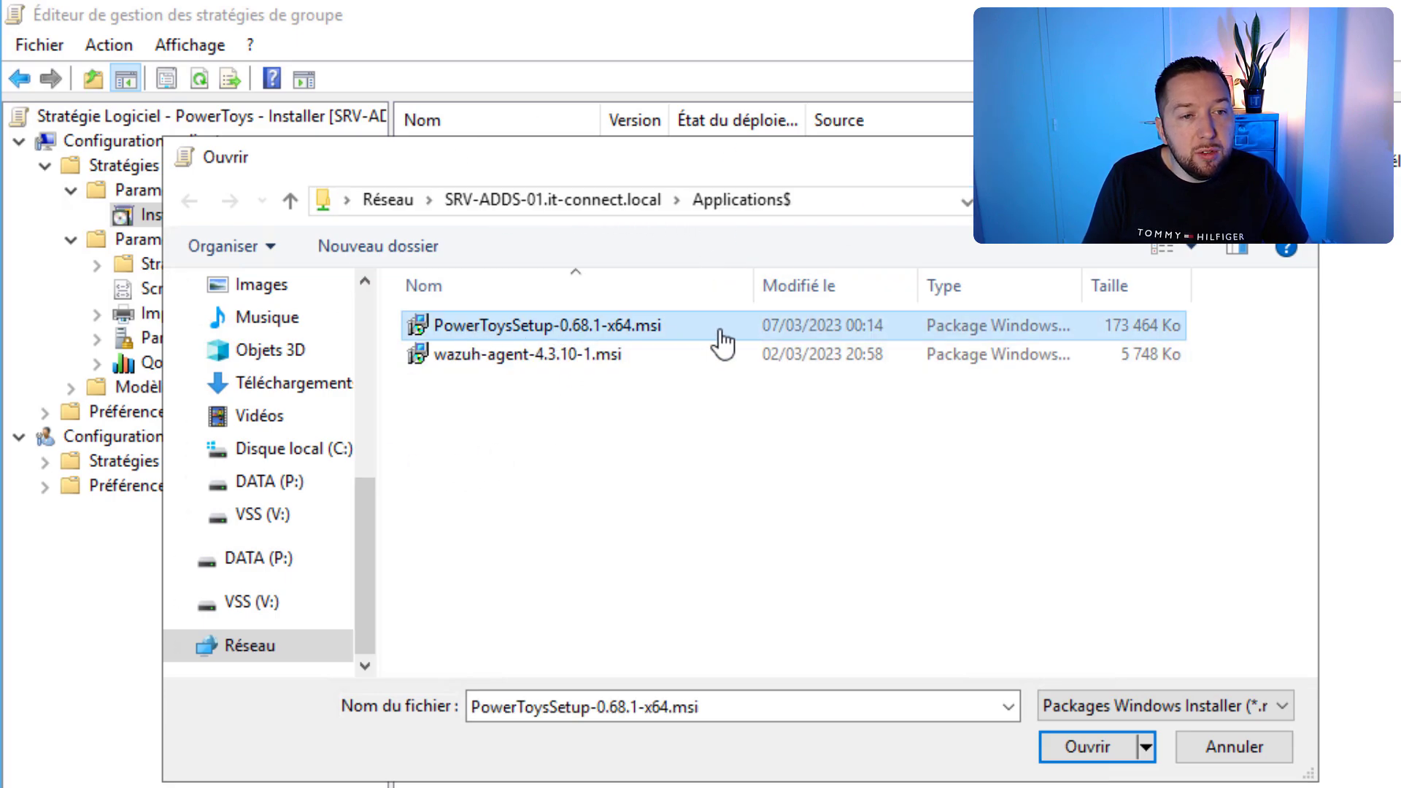
pyautogui.click(1076, 752)
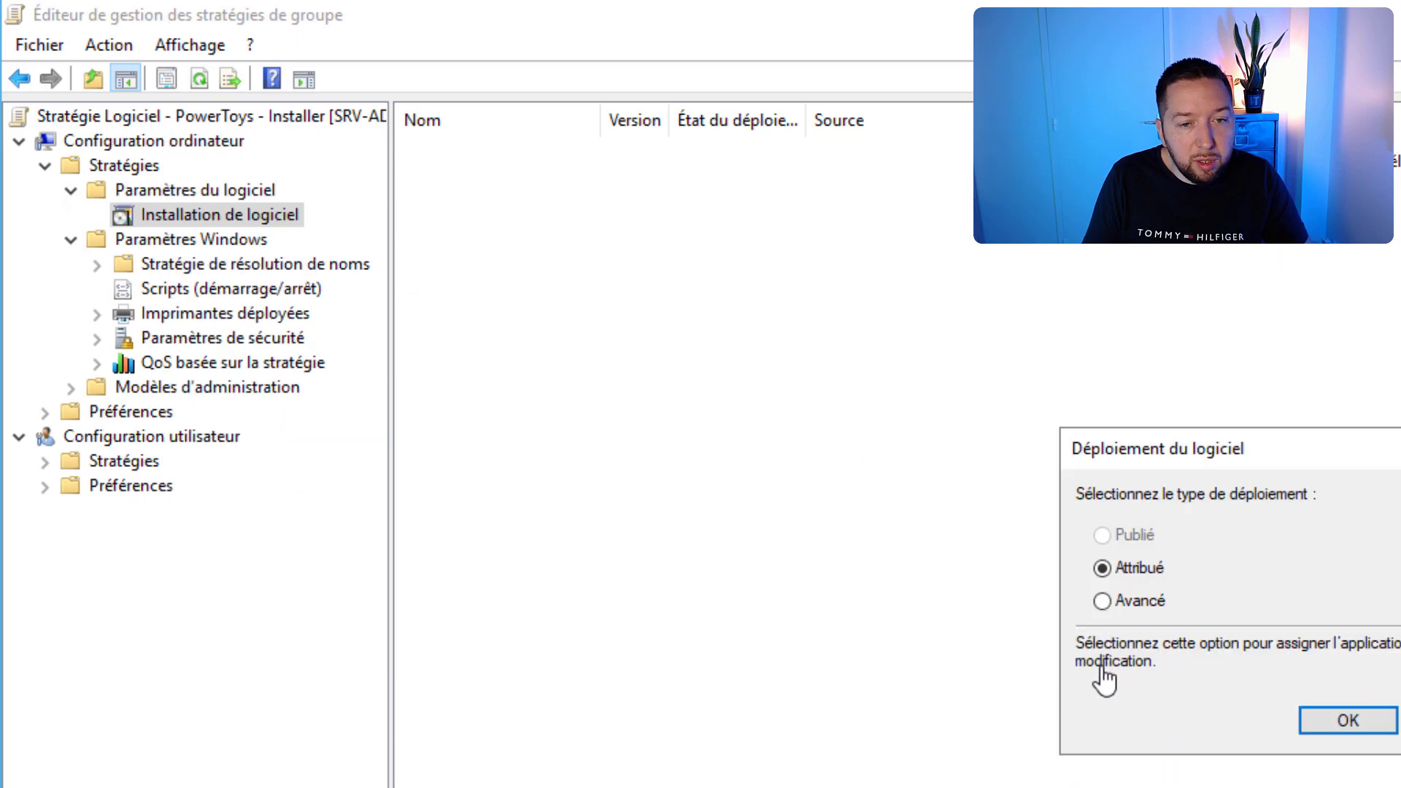
# Deploy the PowerToys package with the Attribué deployment type and close the policy editor
pyautogui.moveTo(1189, 447); pyautogui.dragTo(823, 448)
pyautogui.click(925, 579)
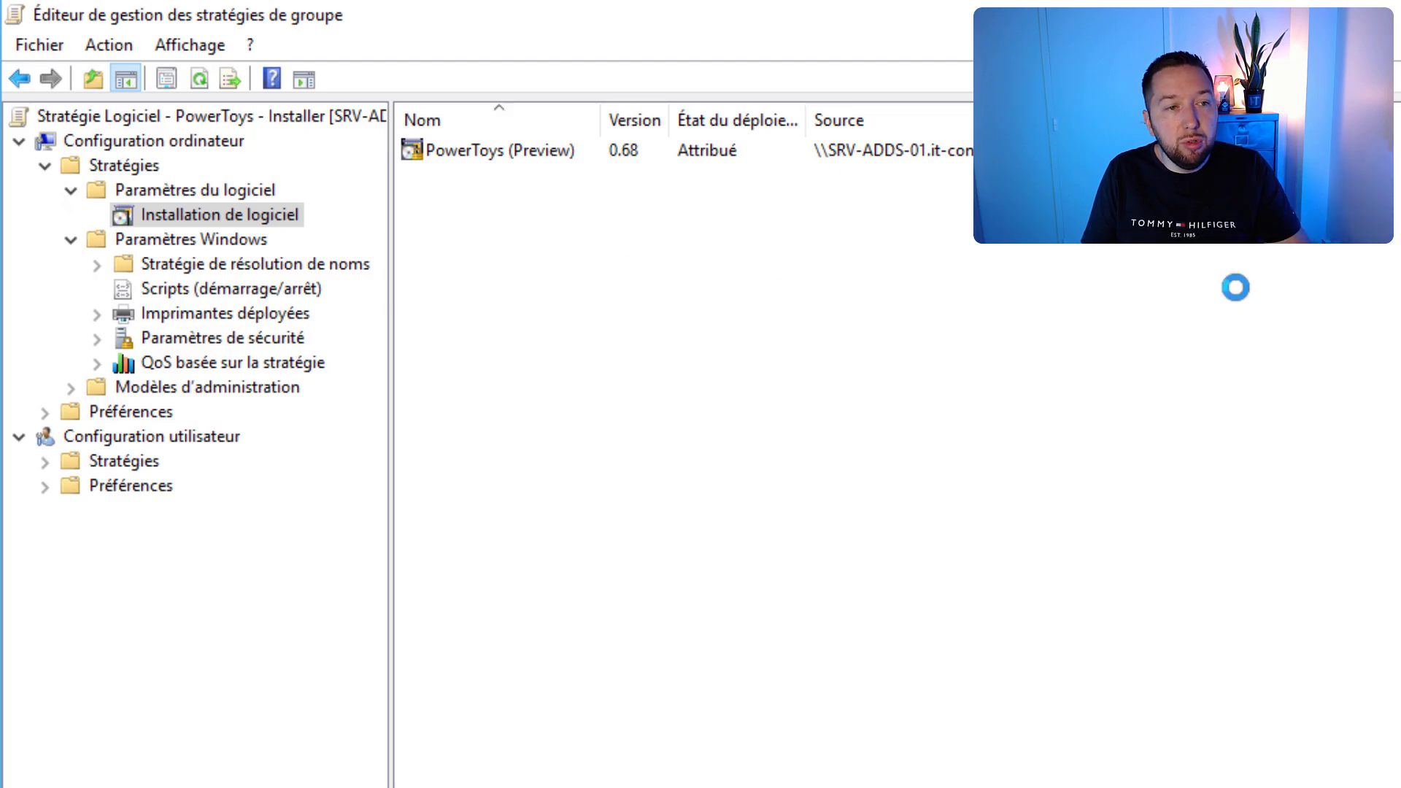
pyautogui.hotkey('alt', 'F4')
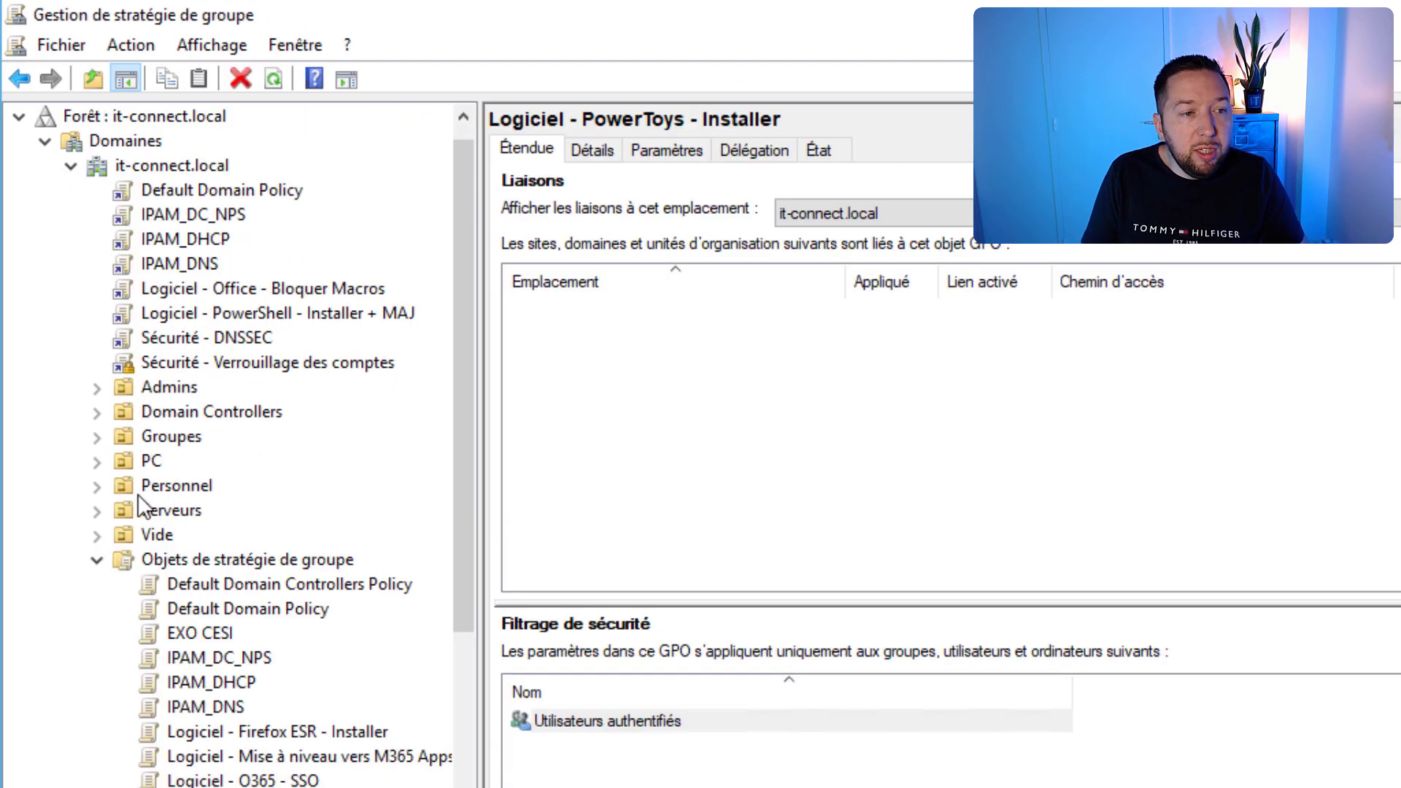
# Link the existing "Logiciel - PowerToys - Installer" GPO to the PC organizational unit
pyautogui.click(98, 462)
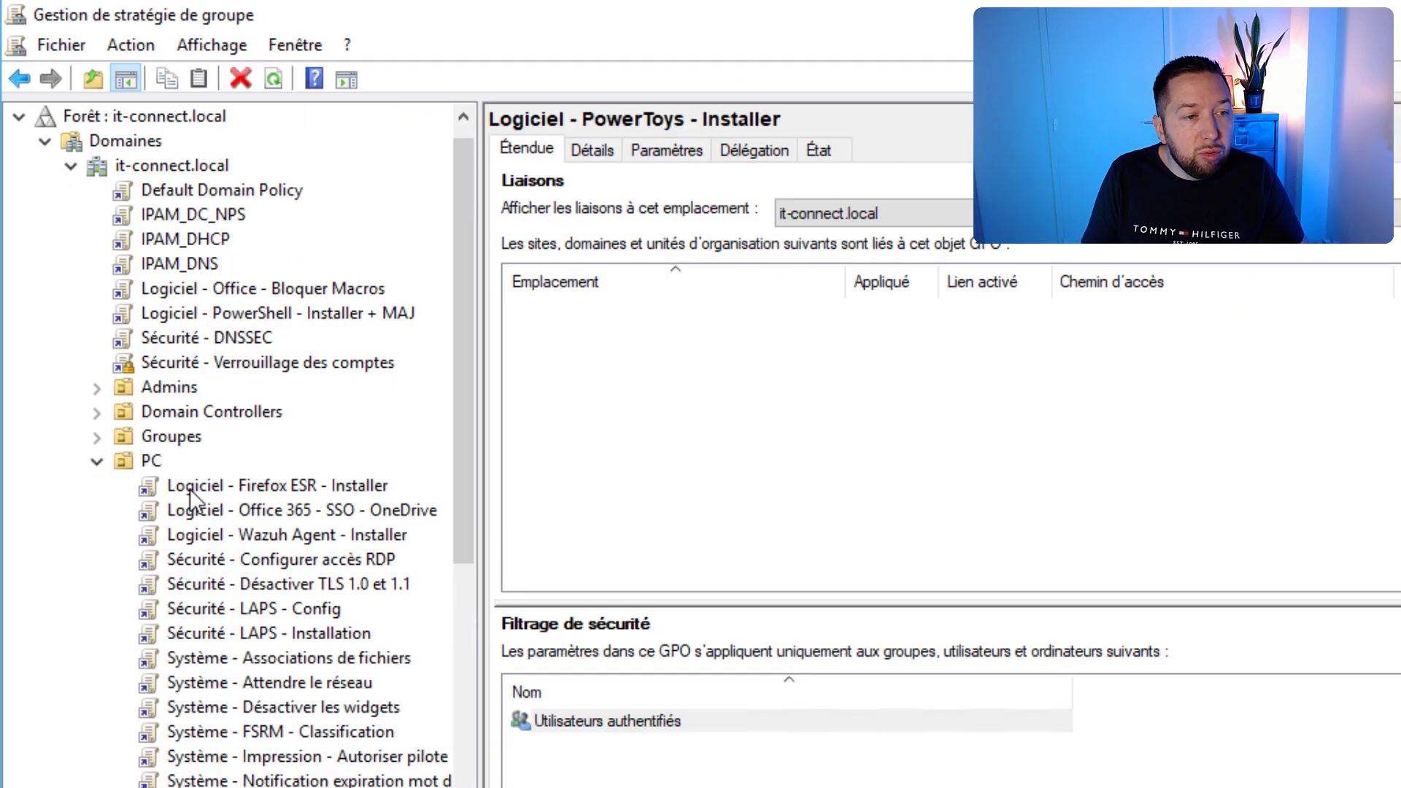
pyautogui.rightClick(150, 463)
pyautogui.click(235, 507)
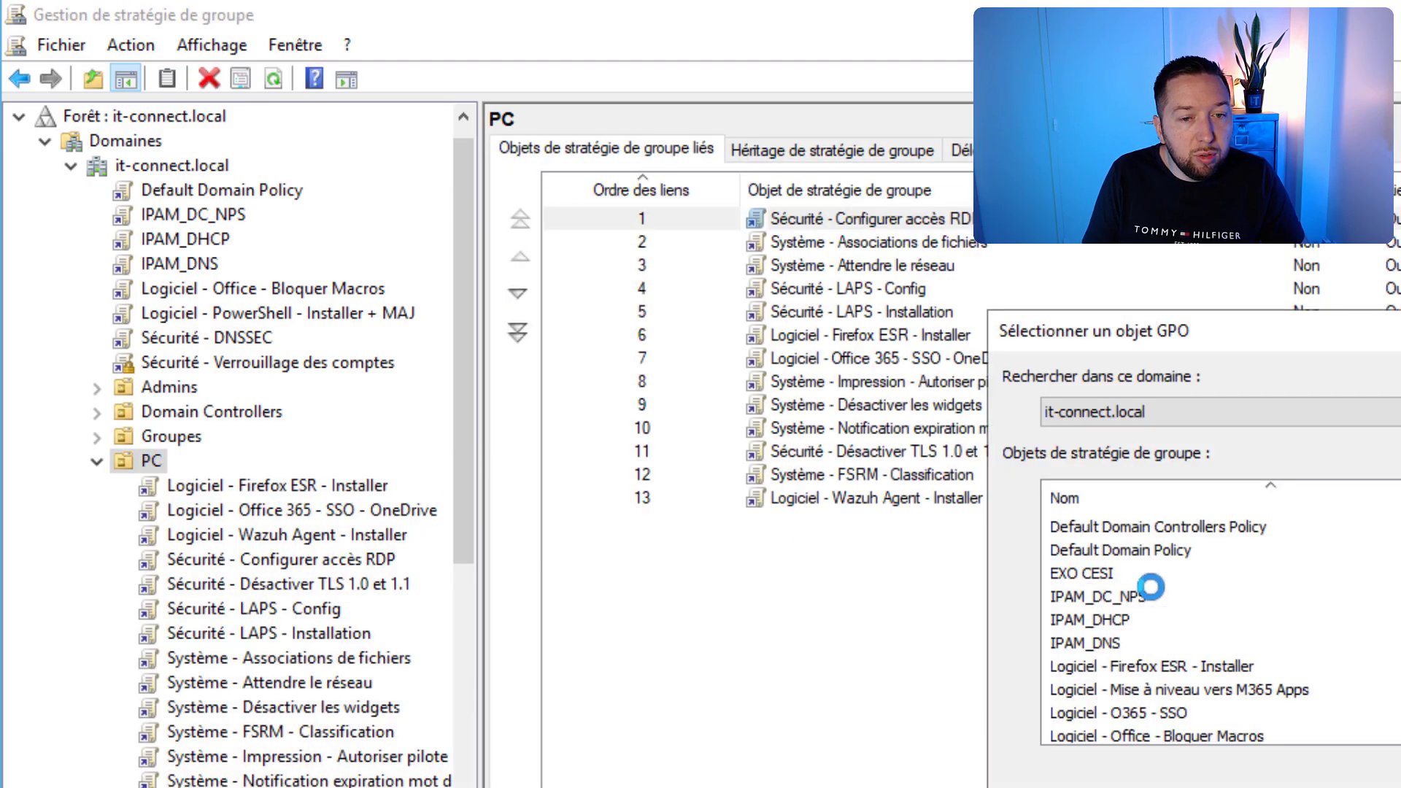
pyautogui.scroll(-3, 1151, 587)
pyautogui.click(1197, 621)
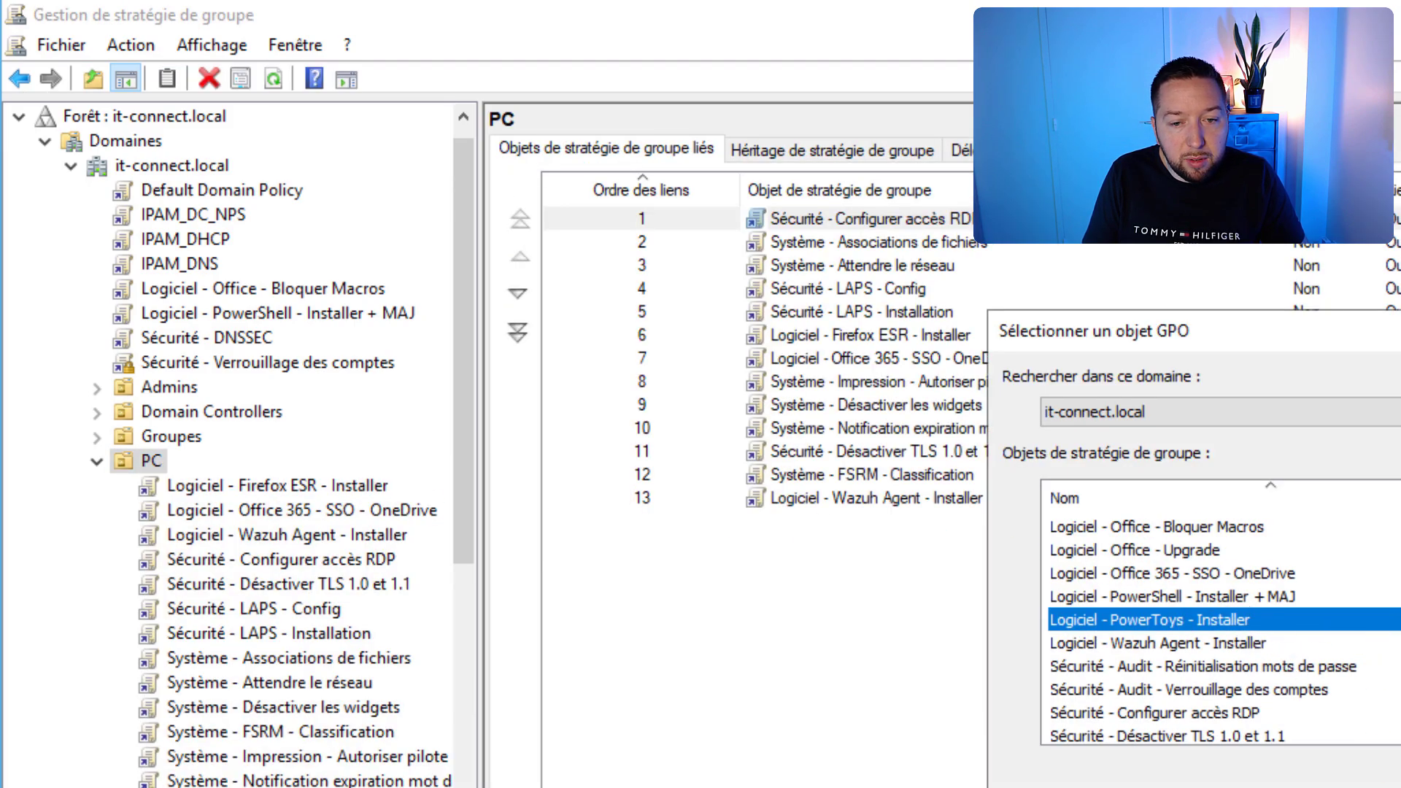
pyautogui.click(1391, 786)
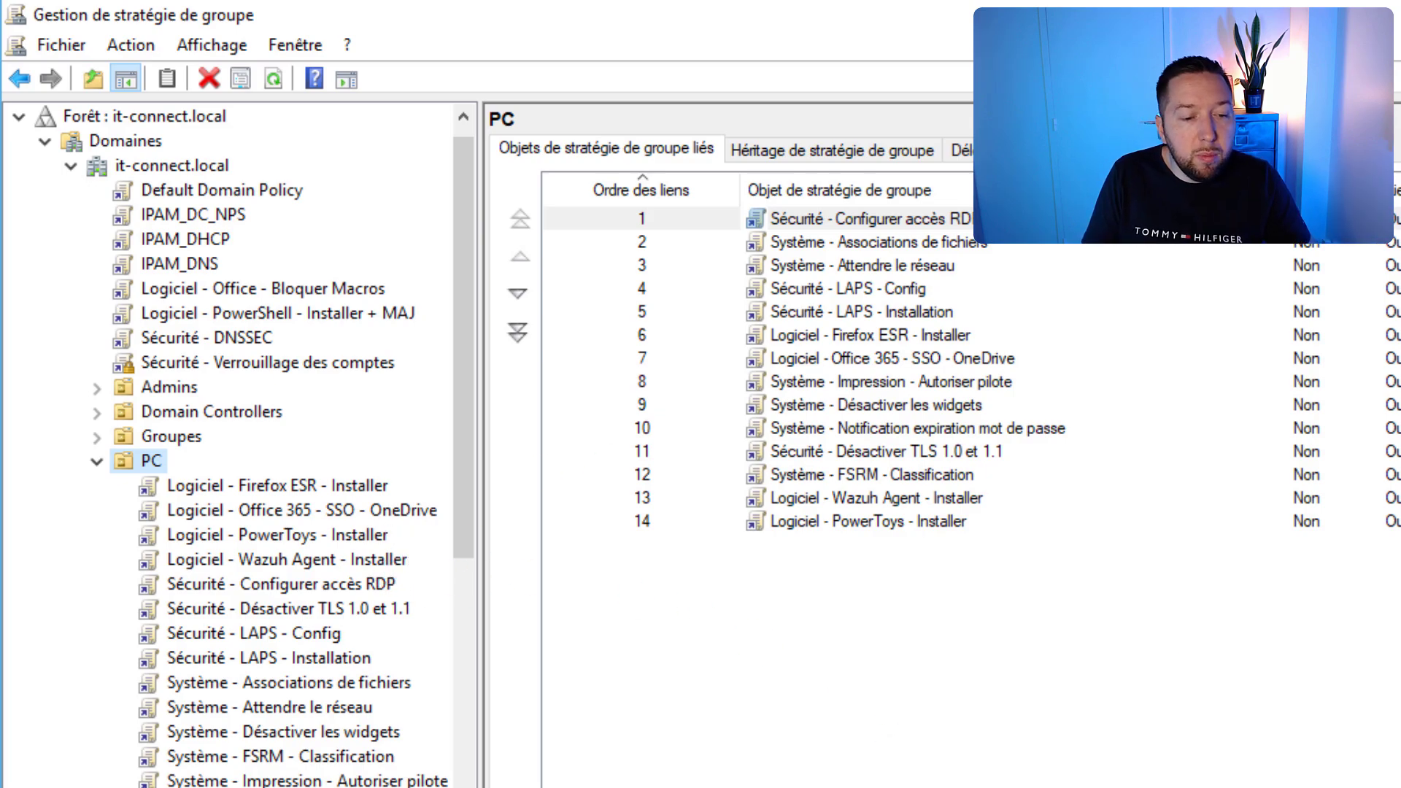
# In File Explorer, open GroupPolicyObjectsFiles-0.68.1.zip from Téléchargements and enter its GroupPolicyObjectsFiles folder
pyautogui.click(735, 786)
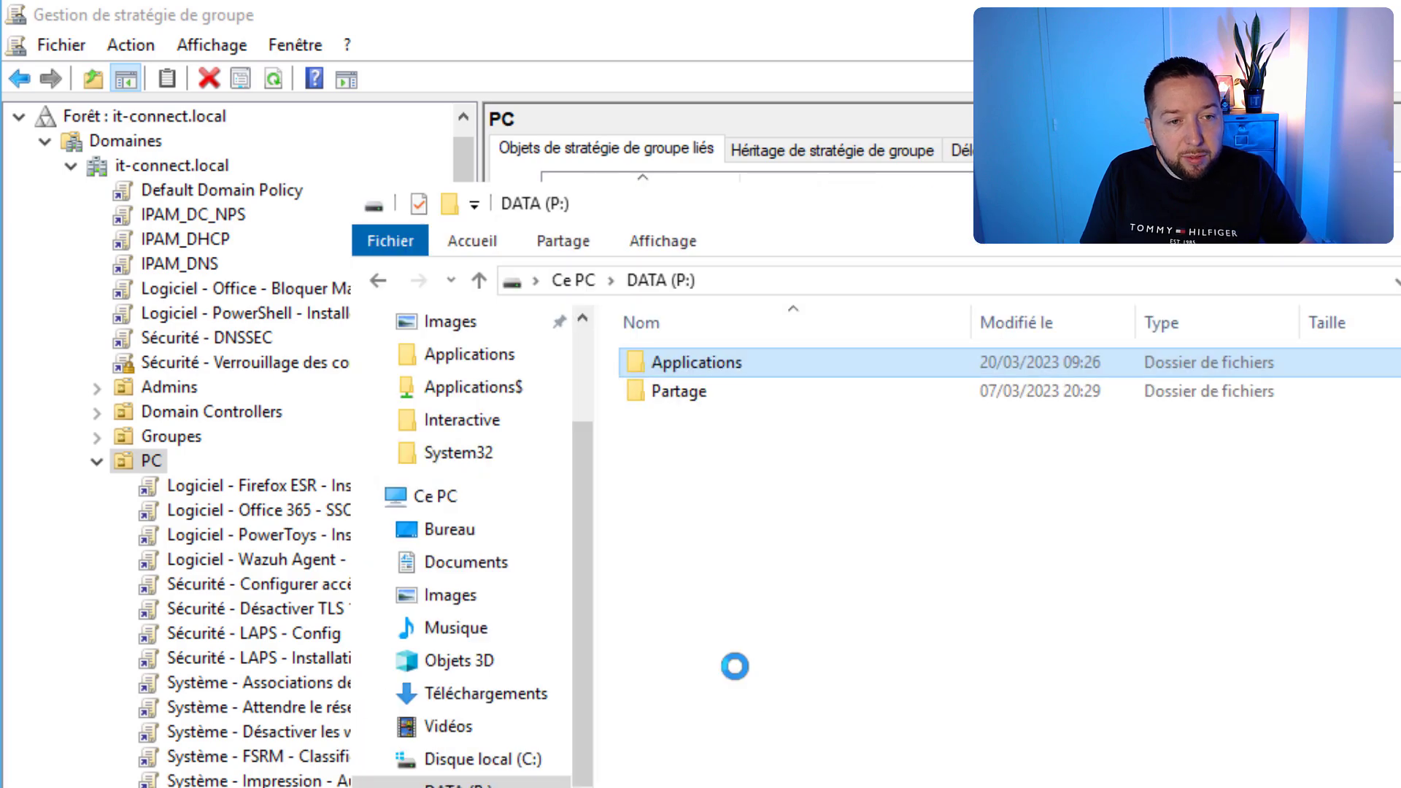
pyautogui.scroll(2, 480, 449)
pyautogui.click(469, 410)
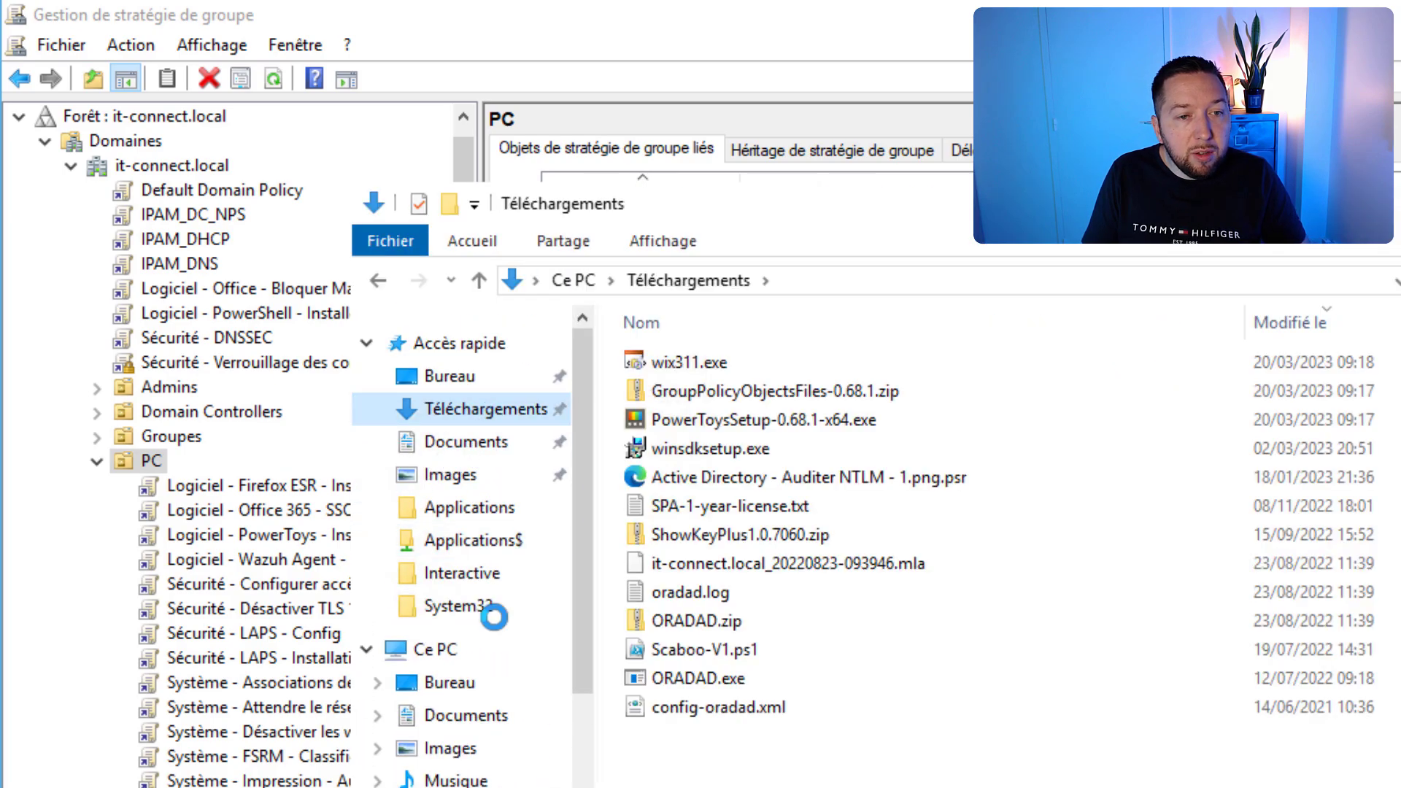
pyautogui.click(872, 385)
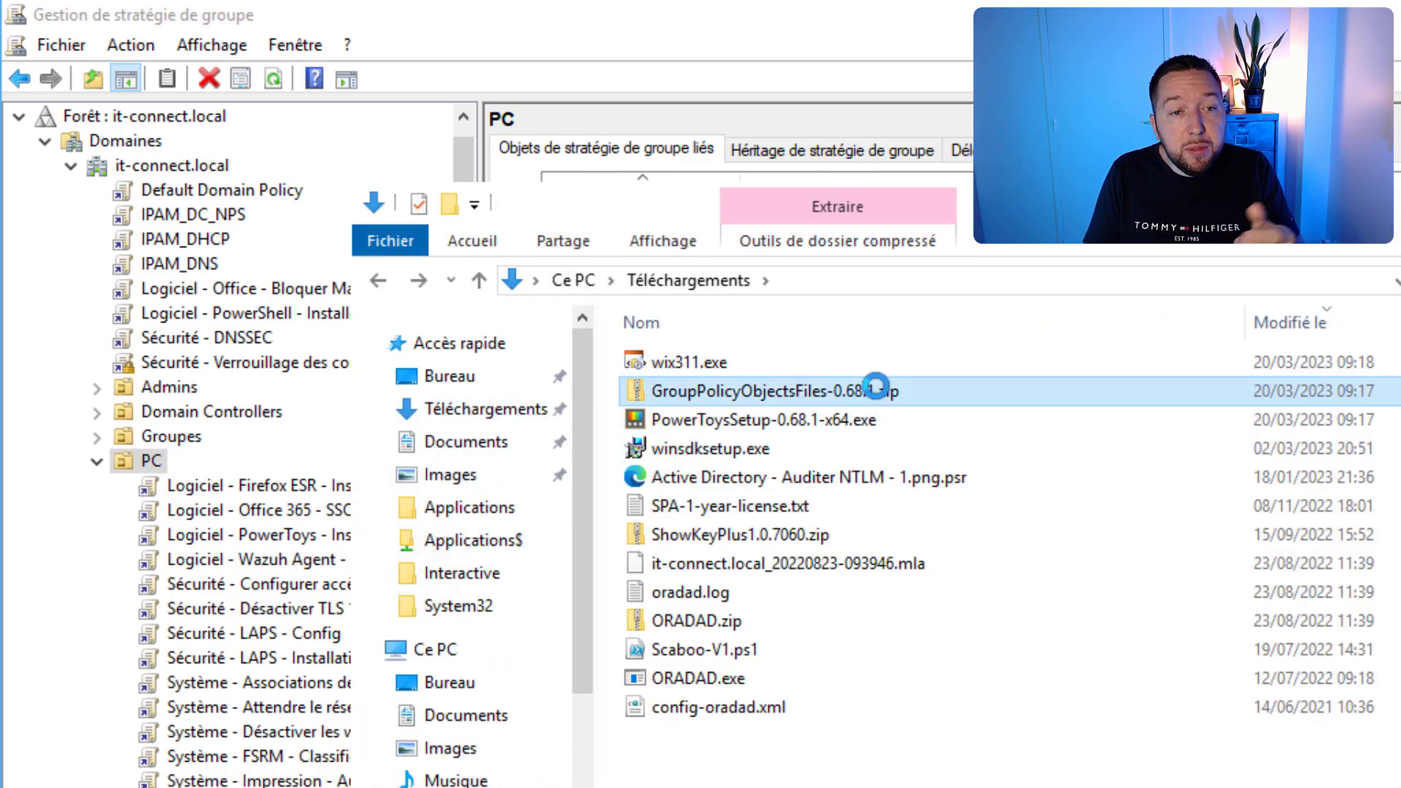
pyautogui.doubleClick(808, 365)
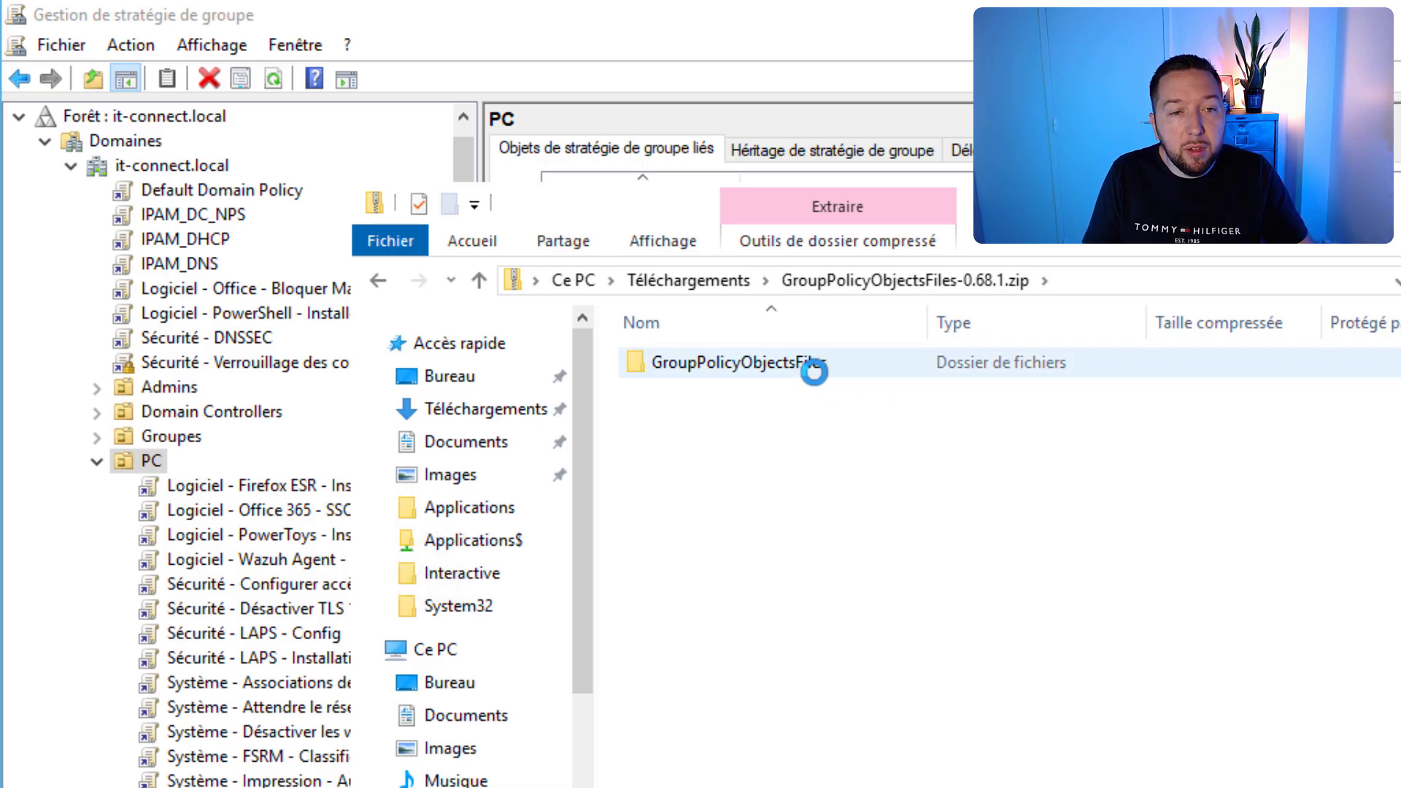
# Check the contents of the en-US folder, and copy en-US together with PowerToys.admx from the archive
pyautogui.click(714, 392)
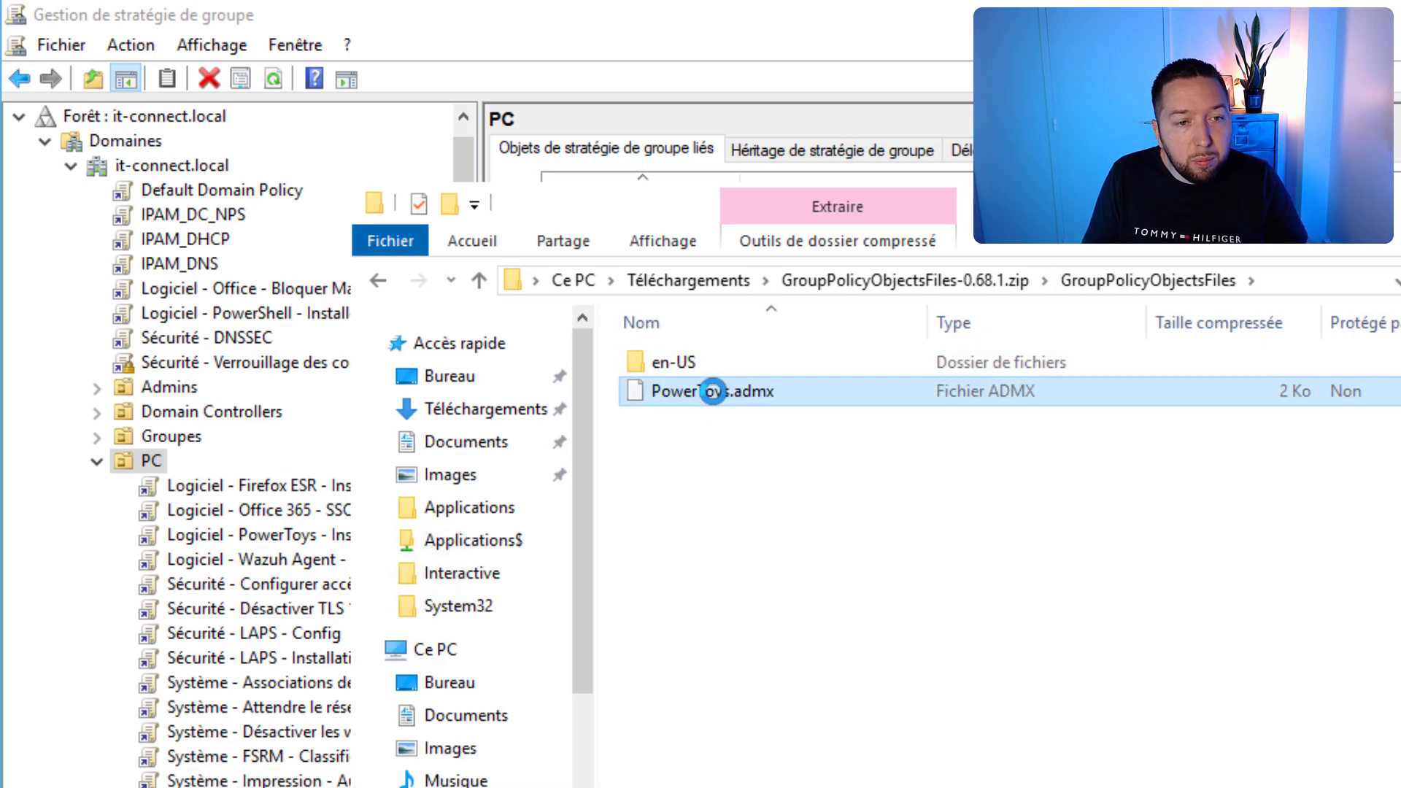
pyautogui.doubleClick(706, 362)
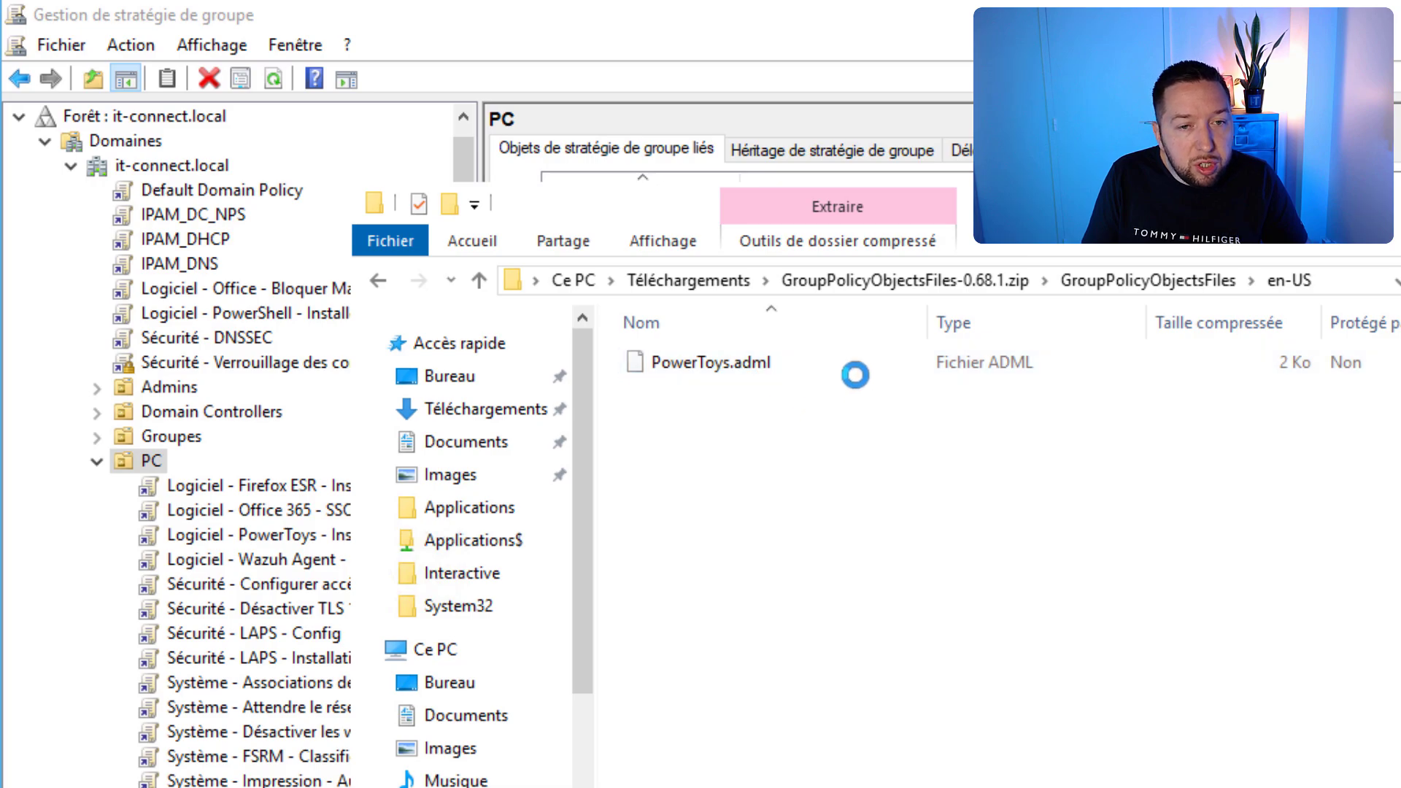
pyautogui.hotkey('alt', 'Left')
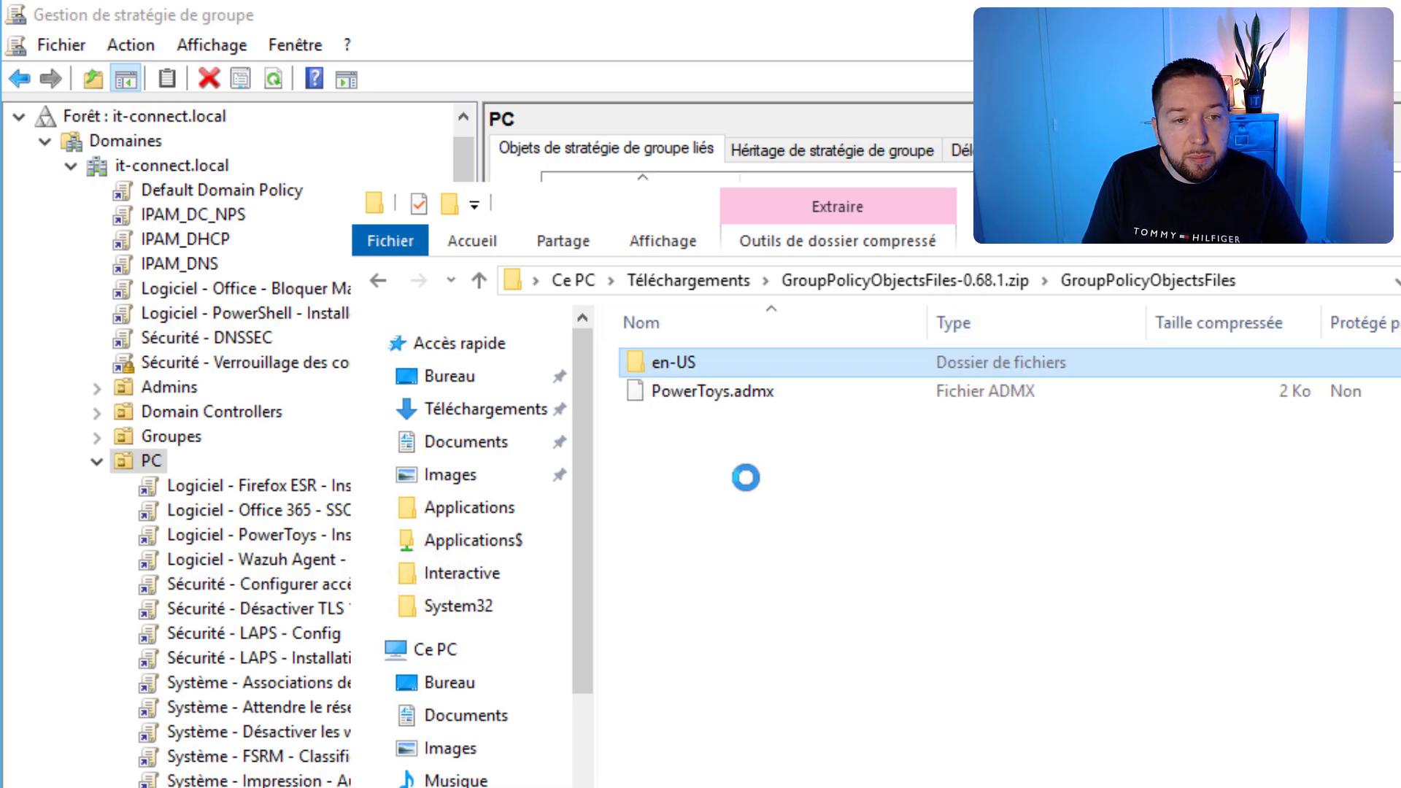
pyautogui.moveTo(808, 426); pyautogui.dragTo(662, 363)
pyautogui.rightClick(676, 361)
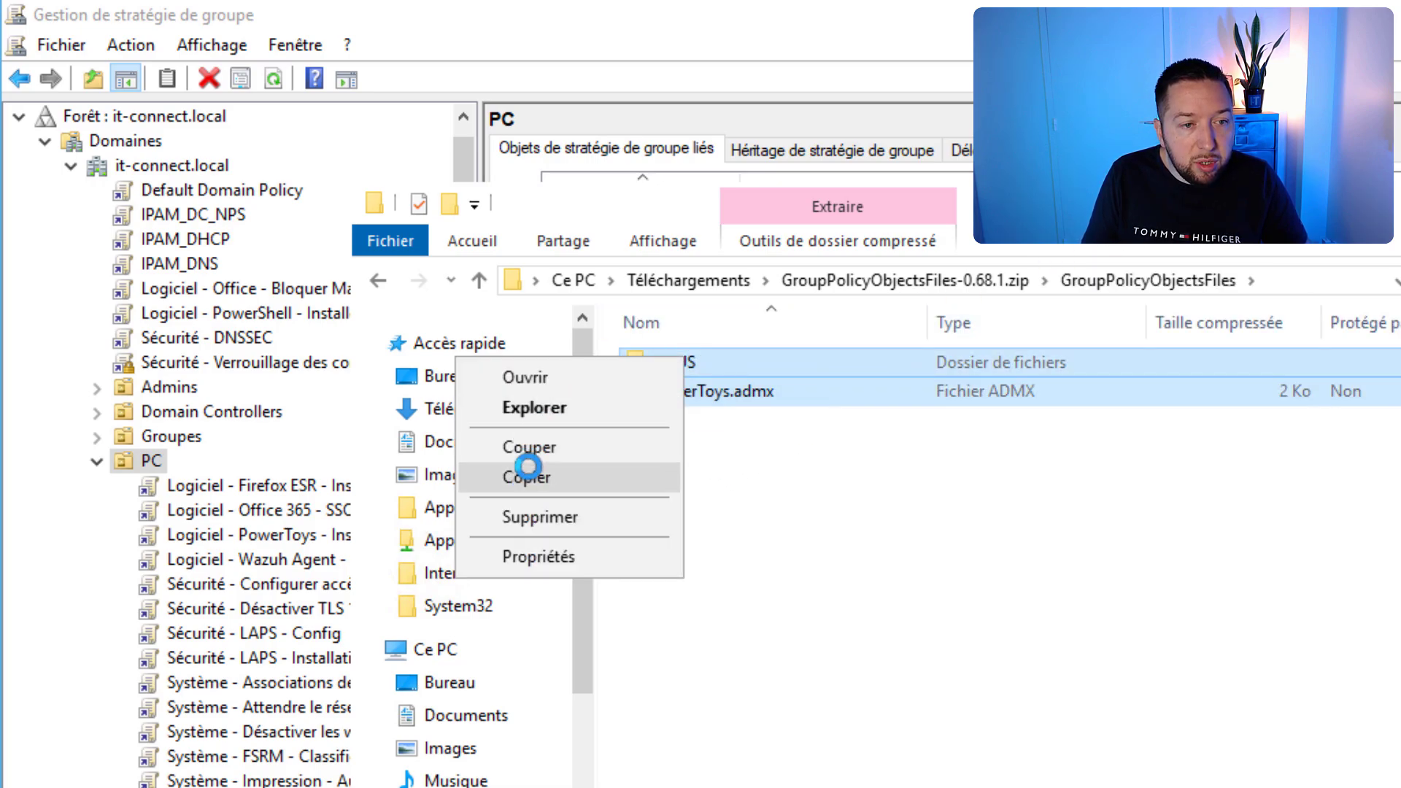
pyautogui.click(529, 474)
# Go to the domain's central policy store at C:\Windows\SYSVOL\sysvol\it-connect.local\Policies\PolicyDefinitions
pyautogui.click(438, 649)
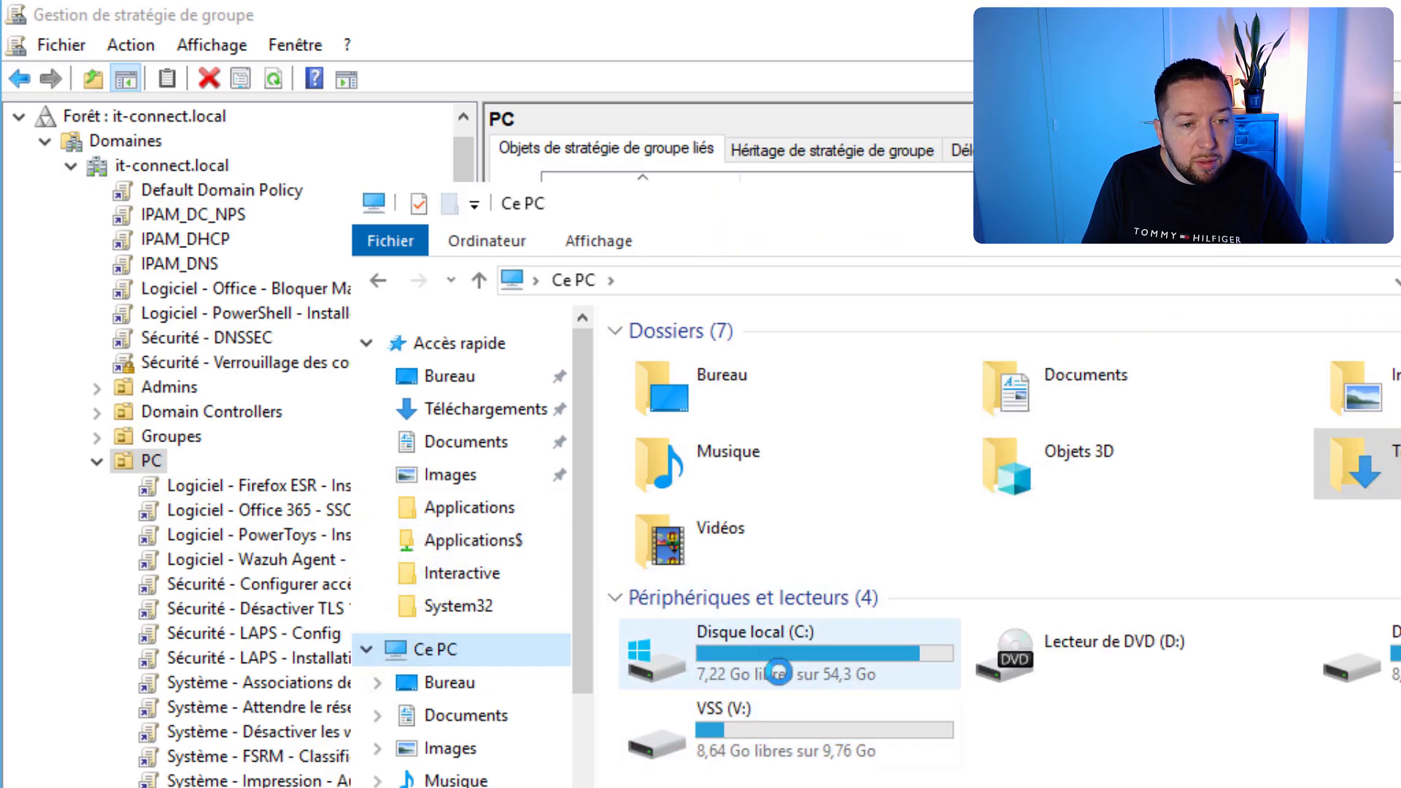
pyautogui.doubleClick(701, 643)
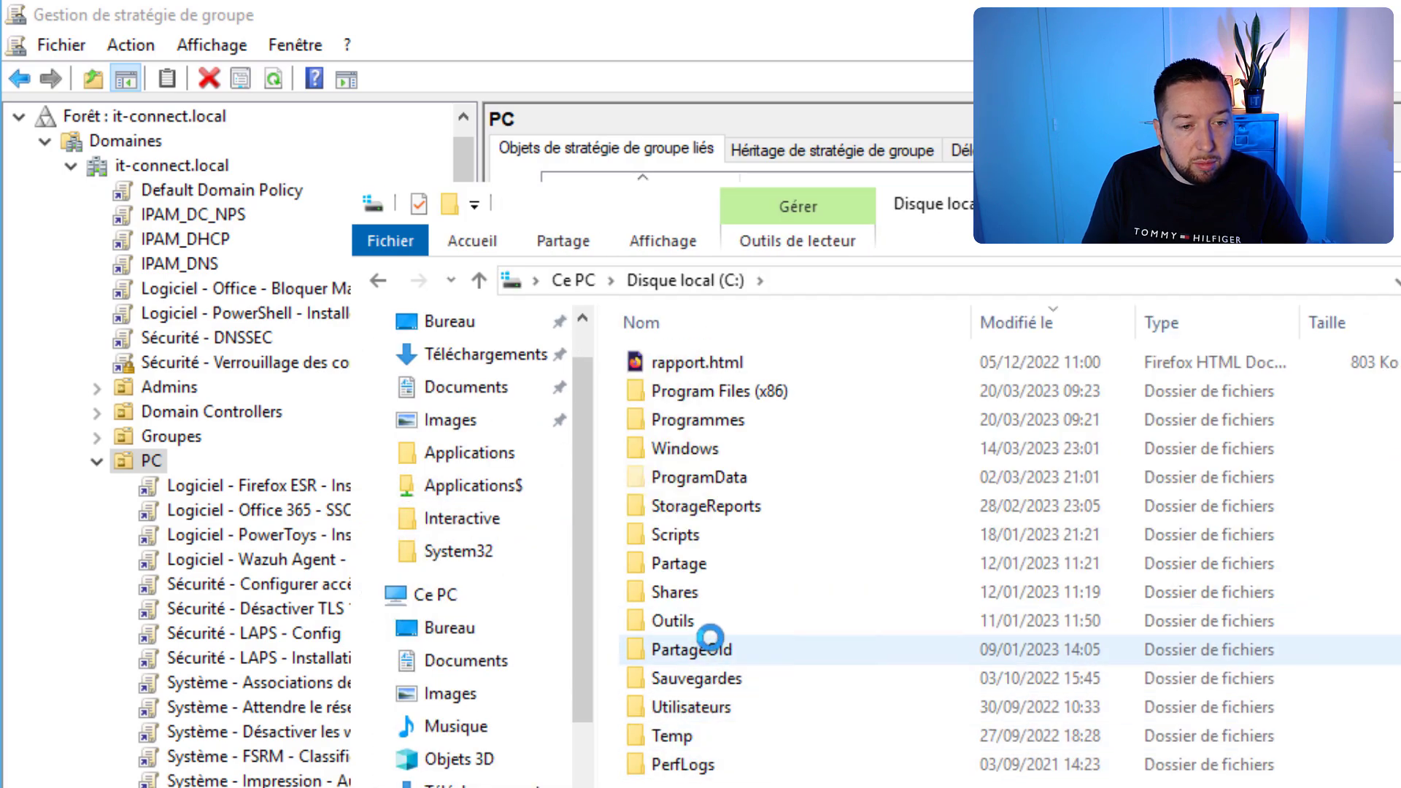
pyautogui.doubleClick(721, 451)
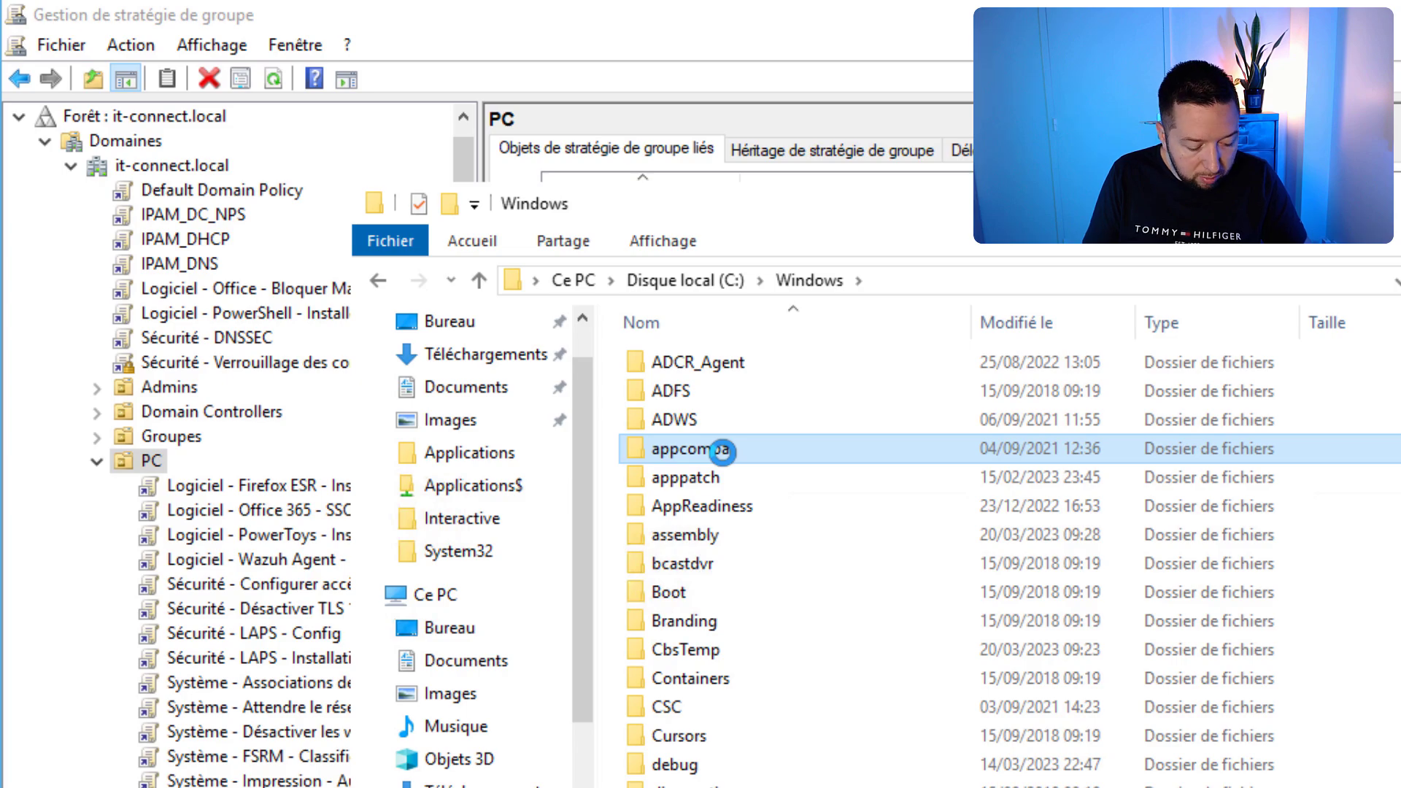
pyautogui.scroll(-20, 722, 450)
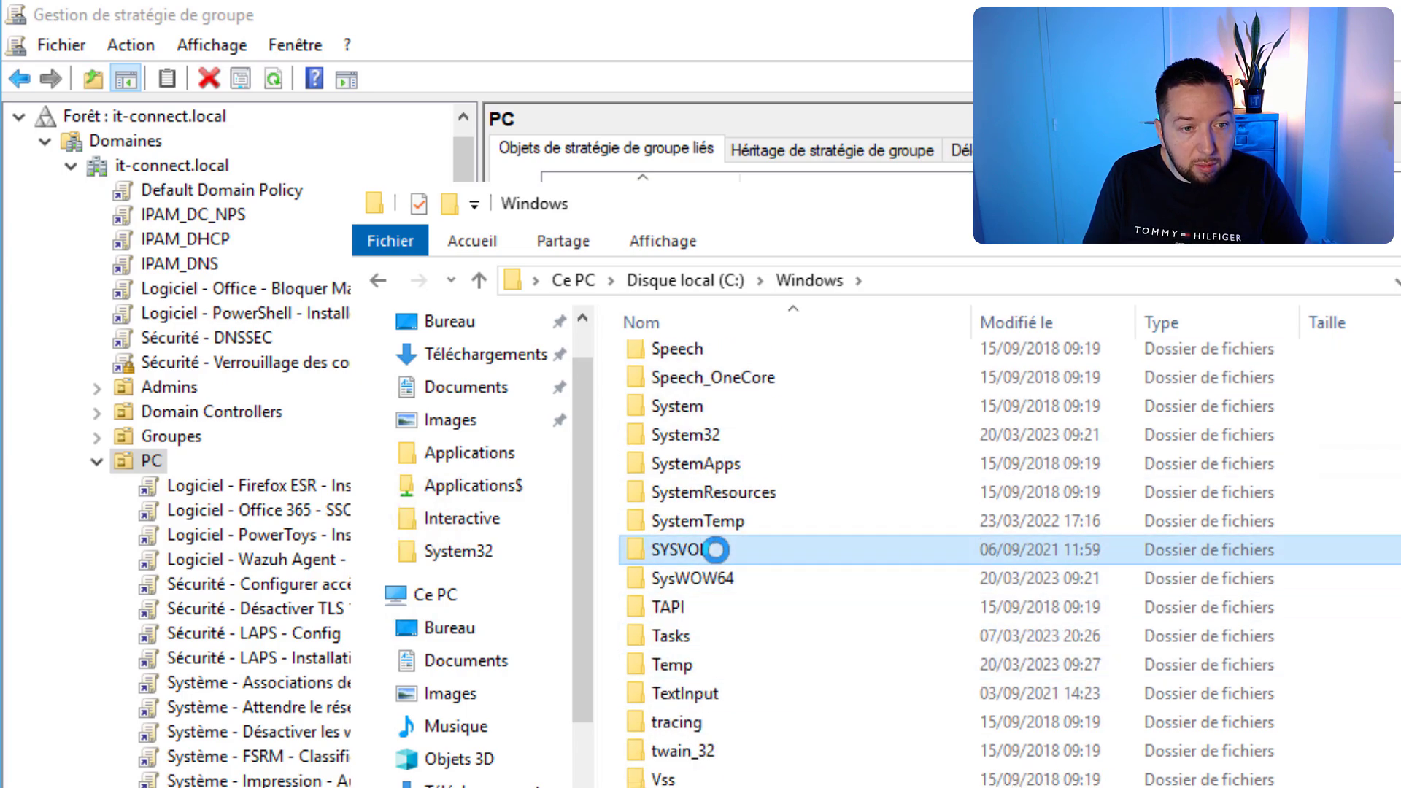
pyautogui.doubleClick(716, 550)
pyautogui.doubleClick(698, 456)
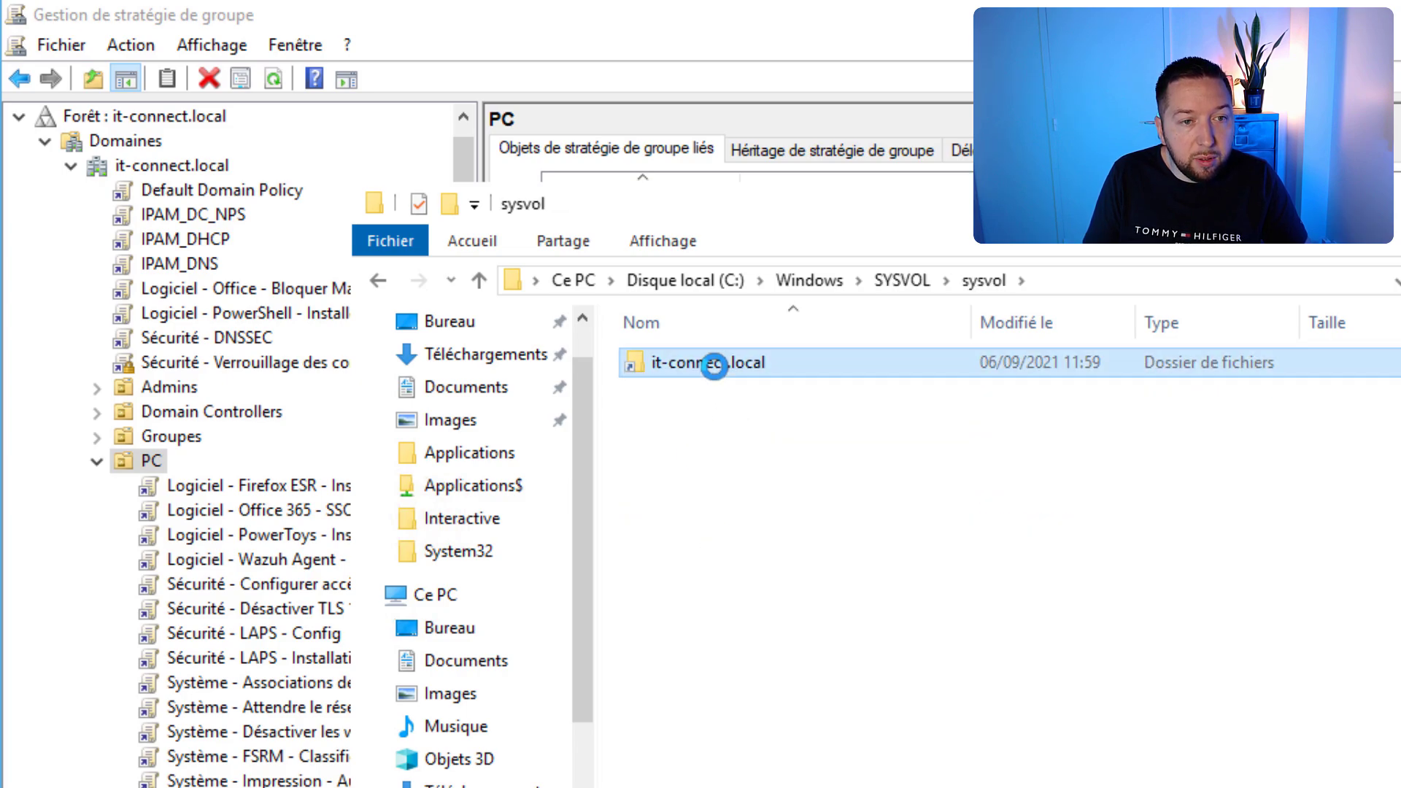
pyautogui.doubleClick(713, 366)
pyautogui.doubleClick(690, 390)
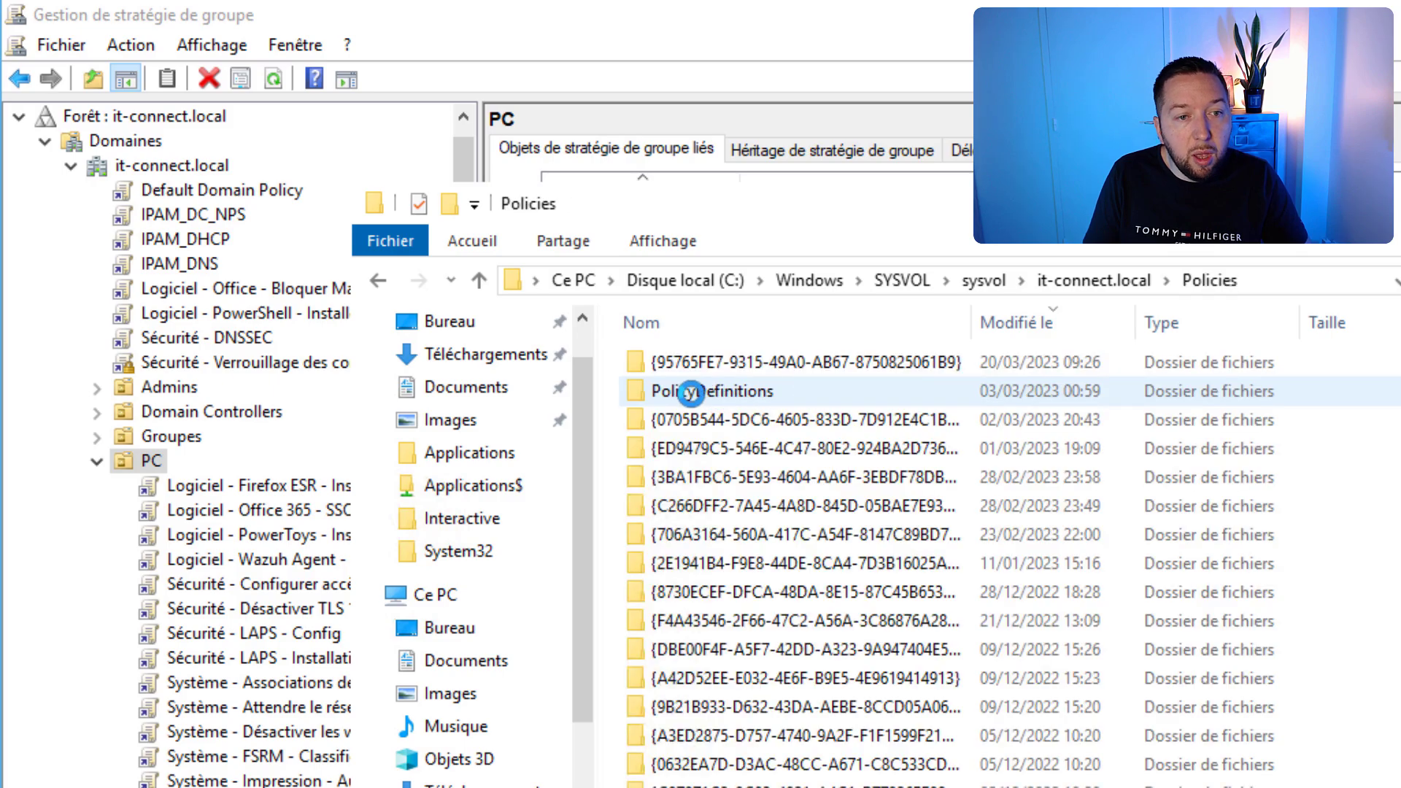
pyautogui.doubleClick(685, 392)
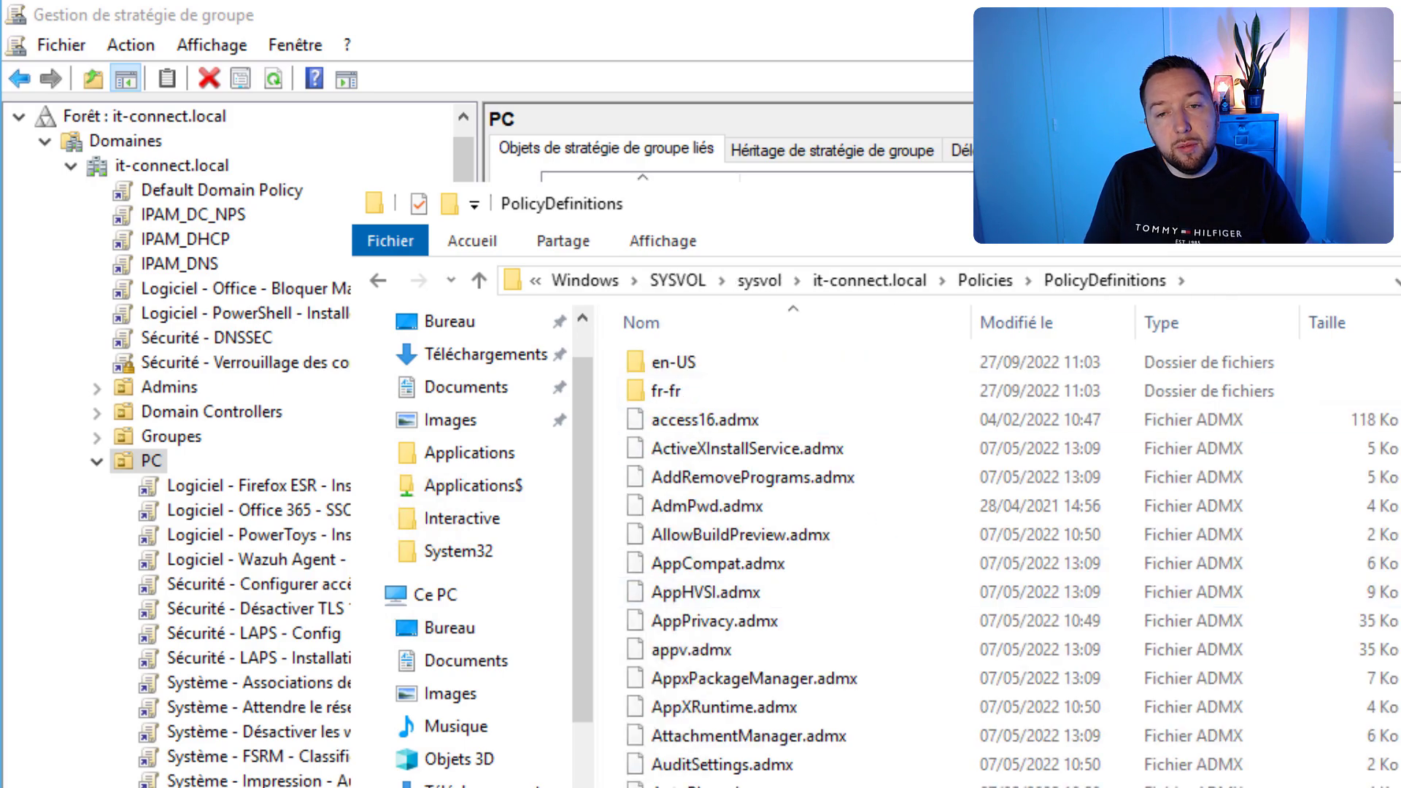
# Paste the copied PowerToys templates into PolicyDefinitions, replacing the existing files, and locate PowerToys.admx in the folder
pyautogui.rightClick(1219, 483)
pyautogui.click(1282, 665)
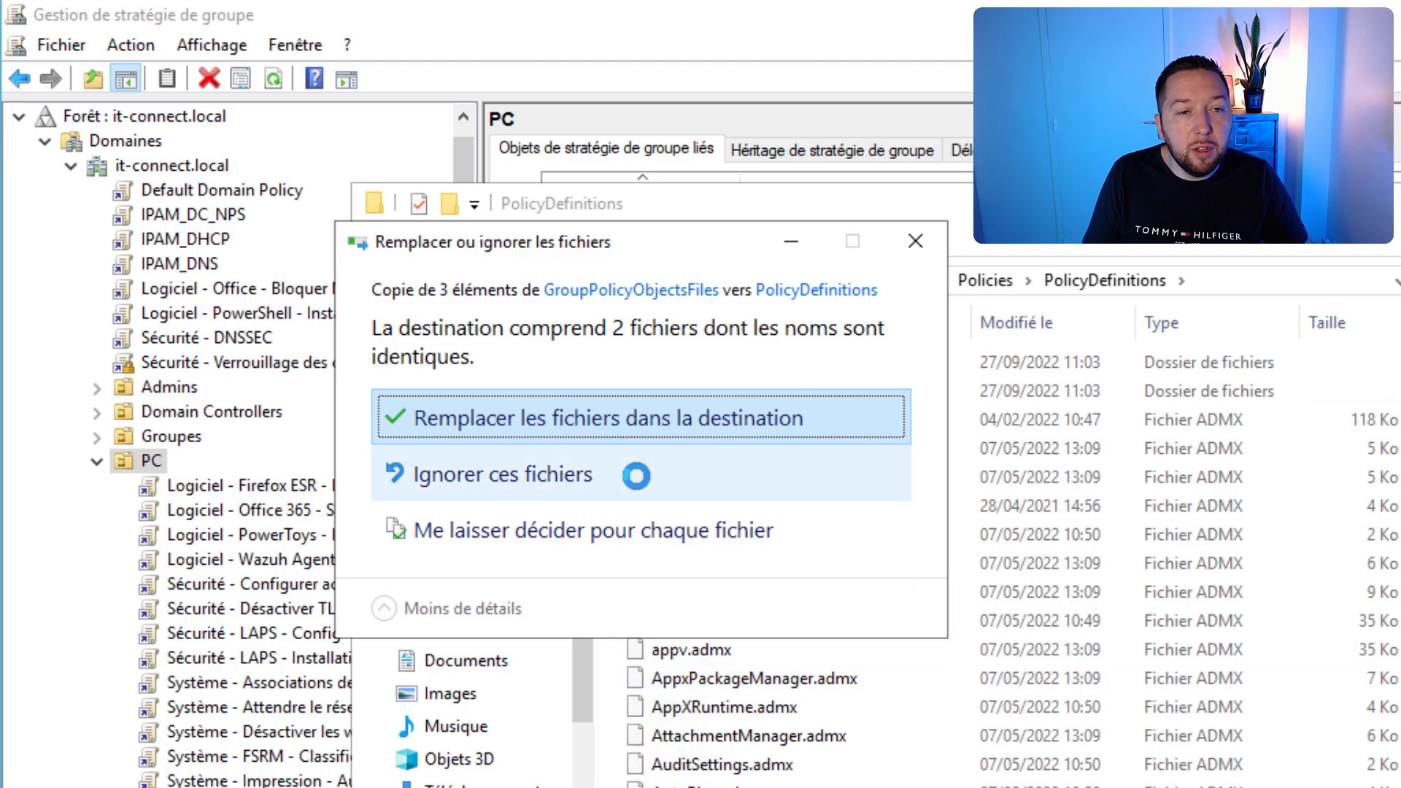
pyautogui.click(675, 418)
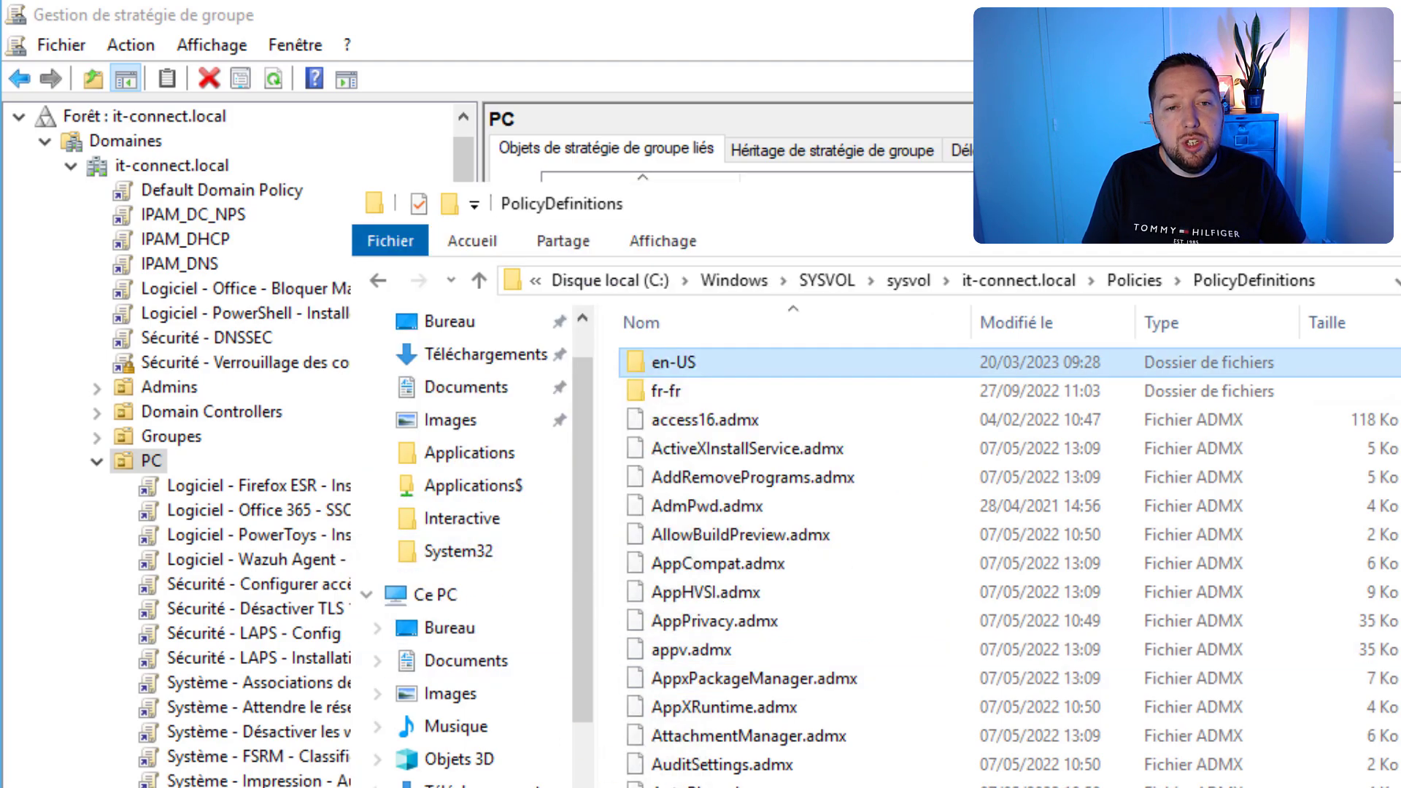
pyautogui.scroll(-20, 1009, 563)
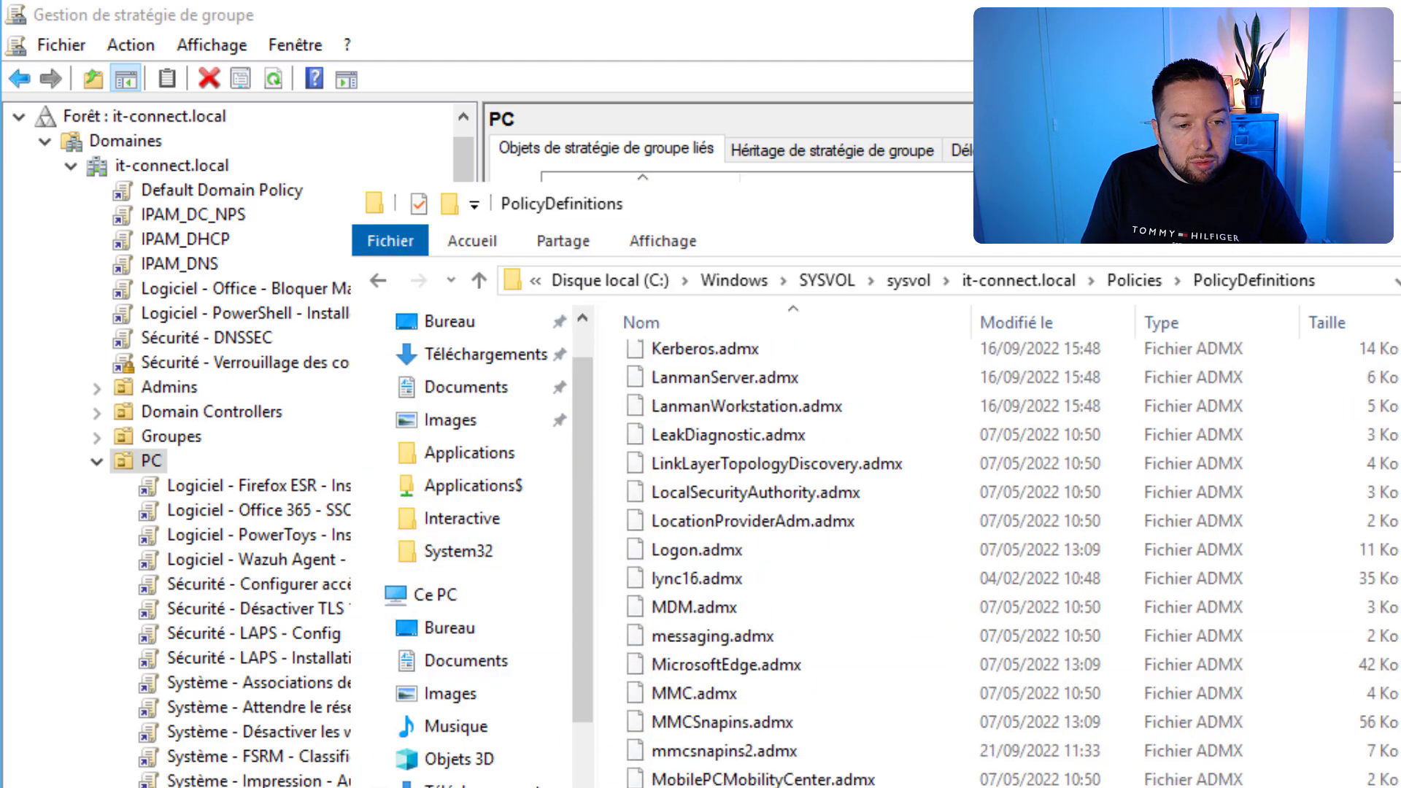
pyautogui.scroll(-9, 706, 481)
pyautogui.scroll(6, 705, 471)
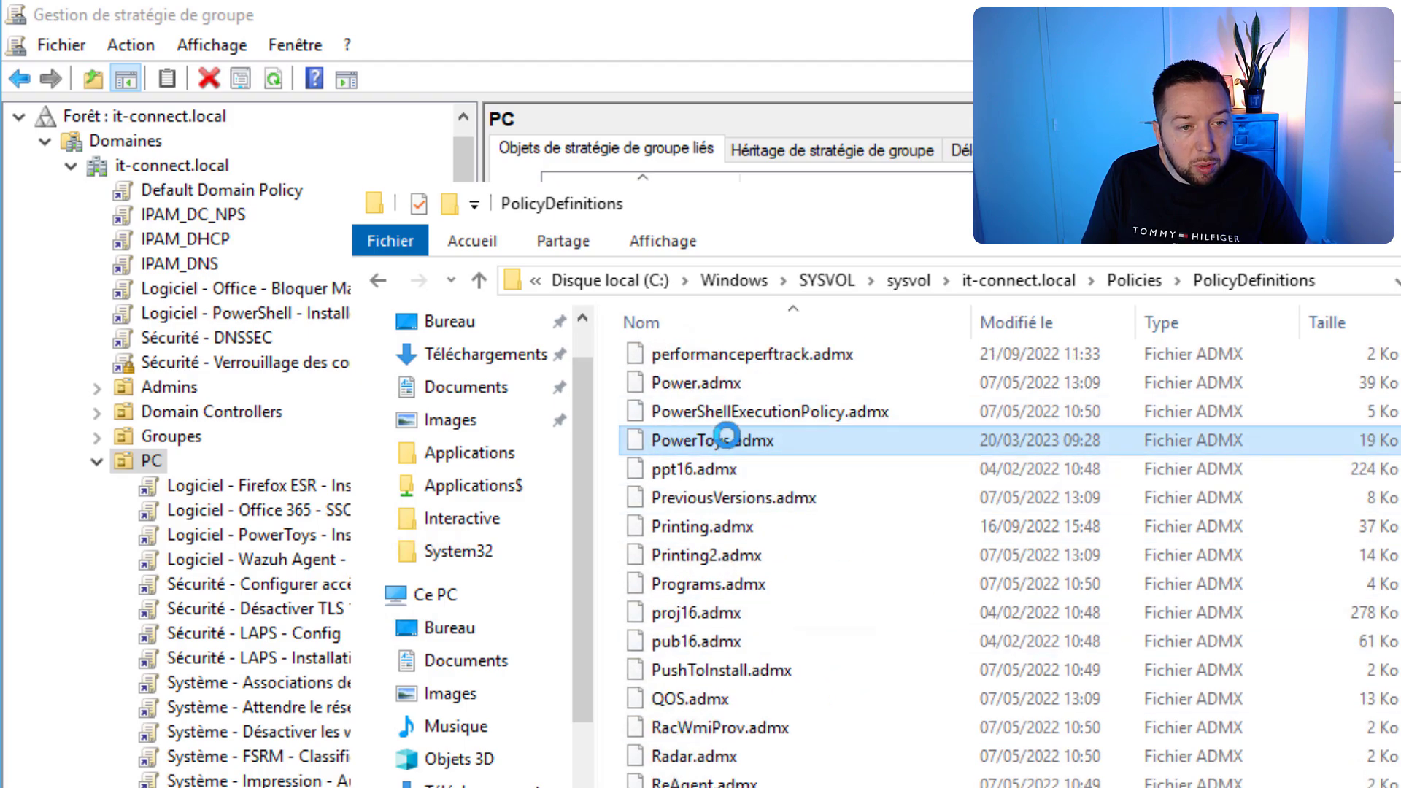
pyautogui.click(1397, 432)
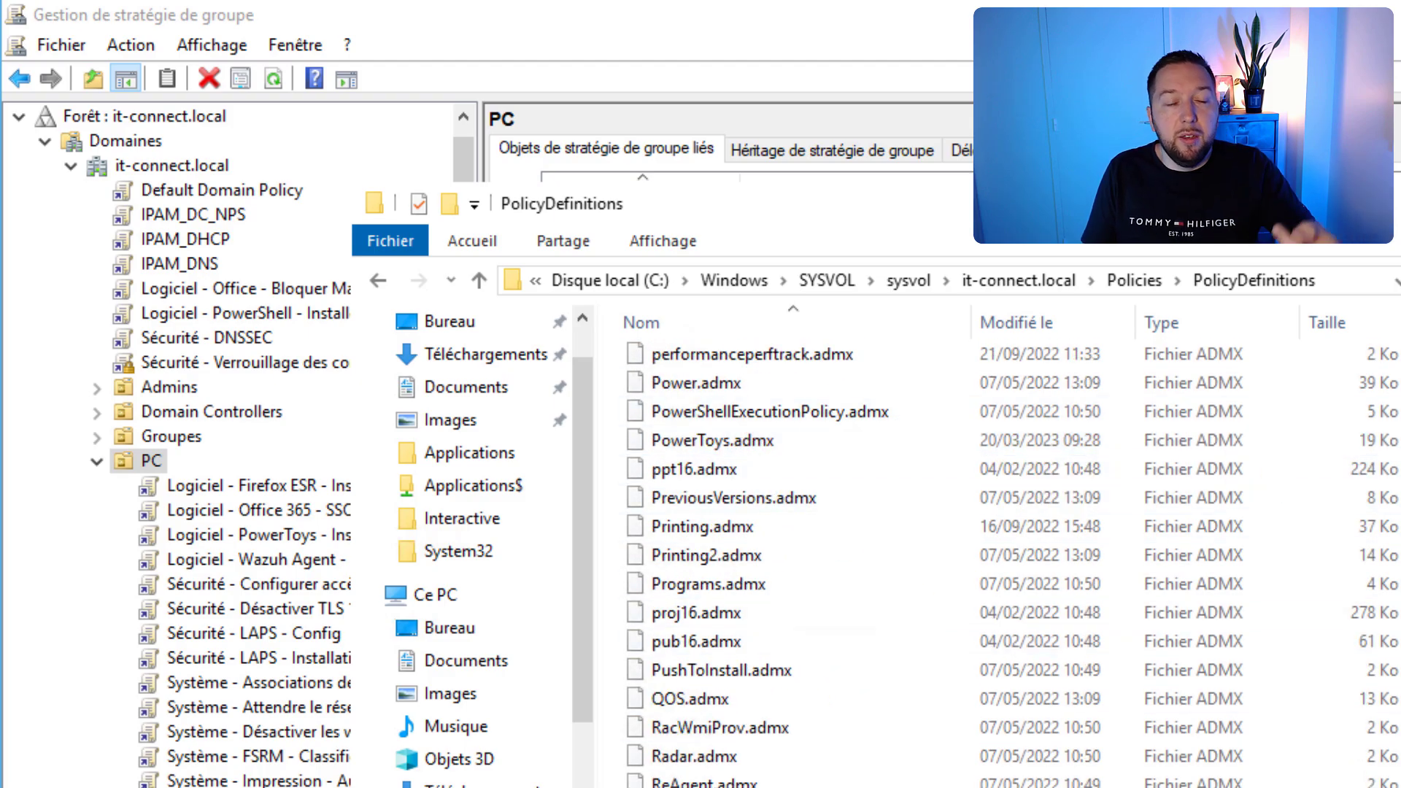
# In Group Policy Management, create a GPO named "Logiciel - PowerToys - Config" linked to the PC organizational unit
pyautogui.click(149, 464)
pyautogui.rightClick(149, 464)
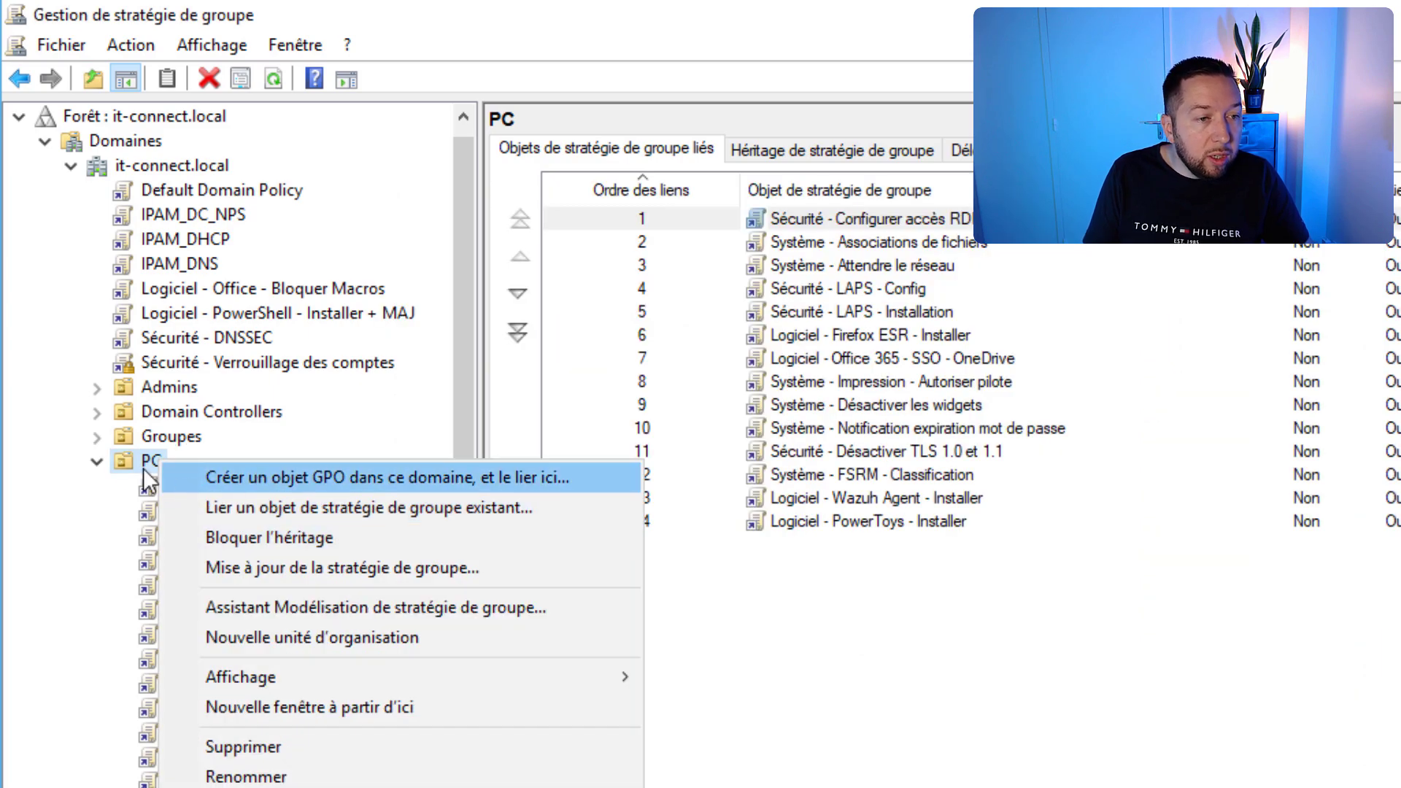
pyautogui.click(254, 474)
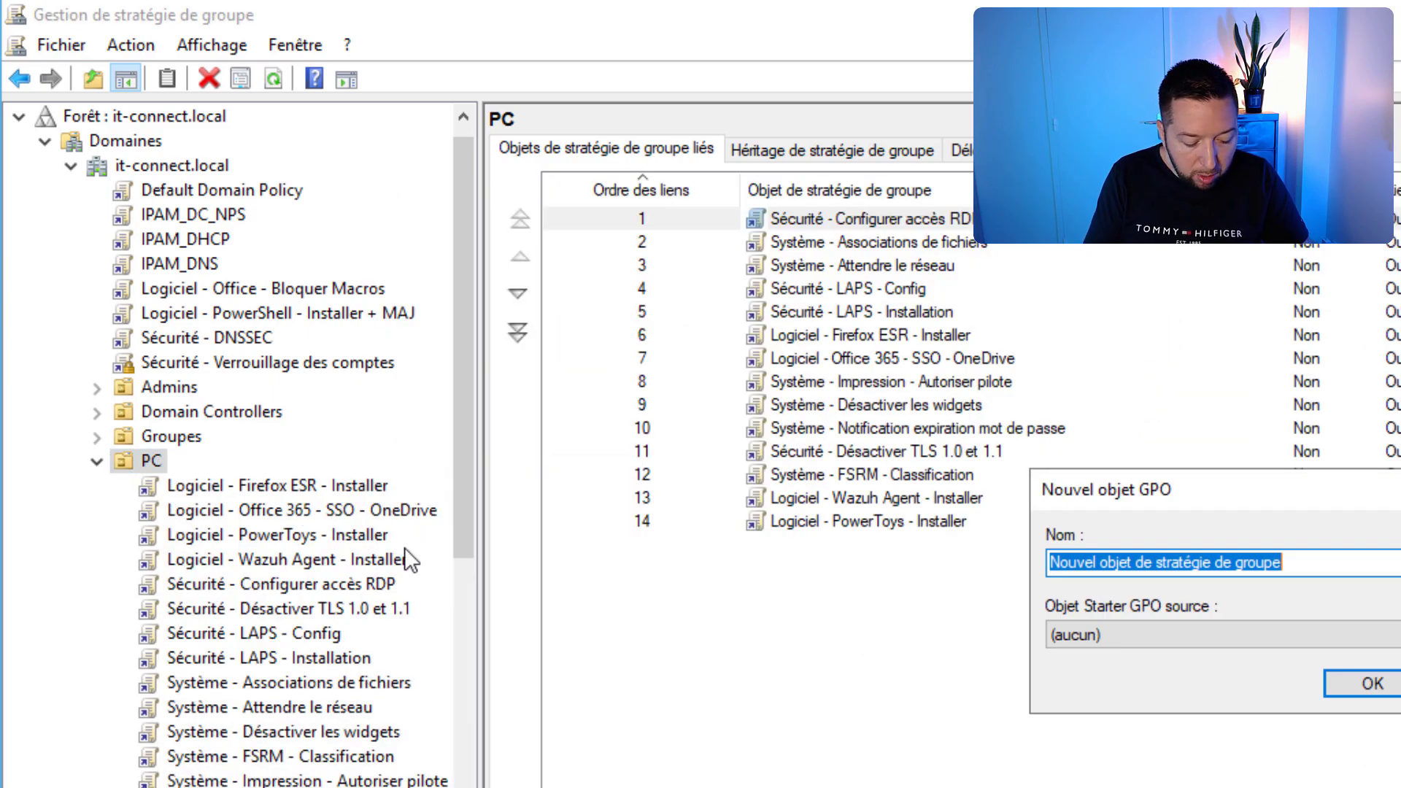
pyautogui.write('Logiciel - PowerToys - Config')
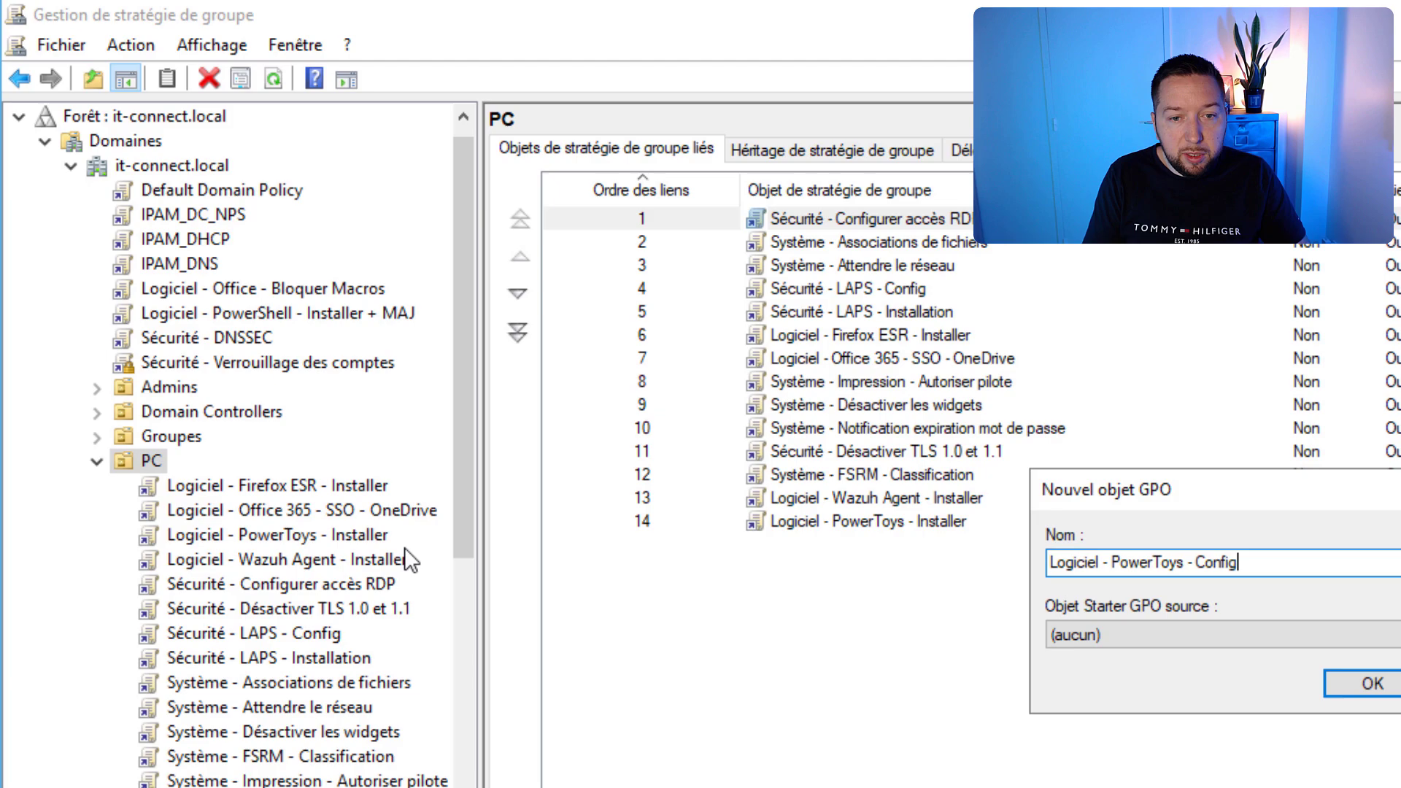
pyautogui.press('Return')
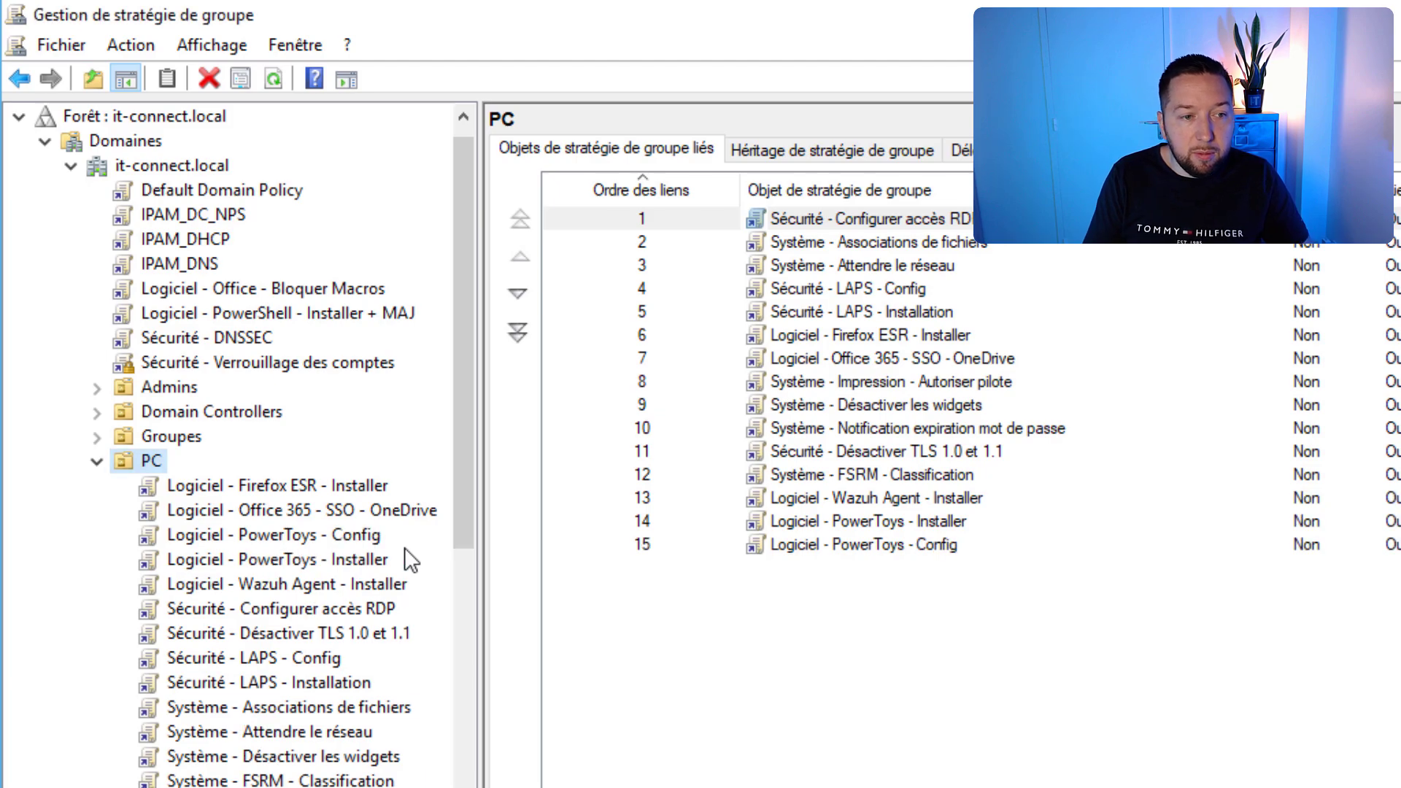
# Open the "Logiciel - PowerToys - Config" GPO for editing and expand "Modèles d'administration" under the computer configuration's Stratégies
pyautogui.click(349, 535)
pyautogui.rightClick(349, 535)
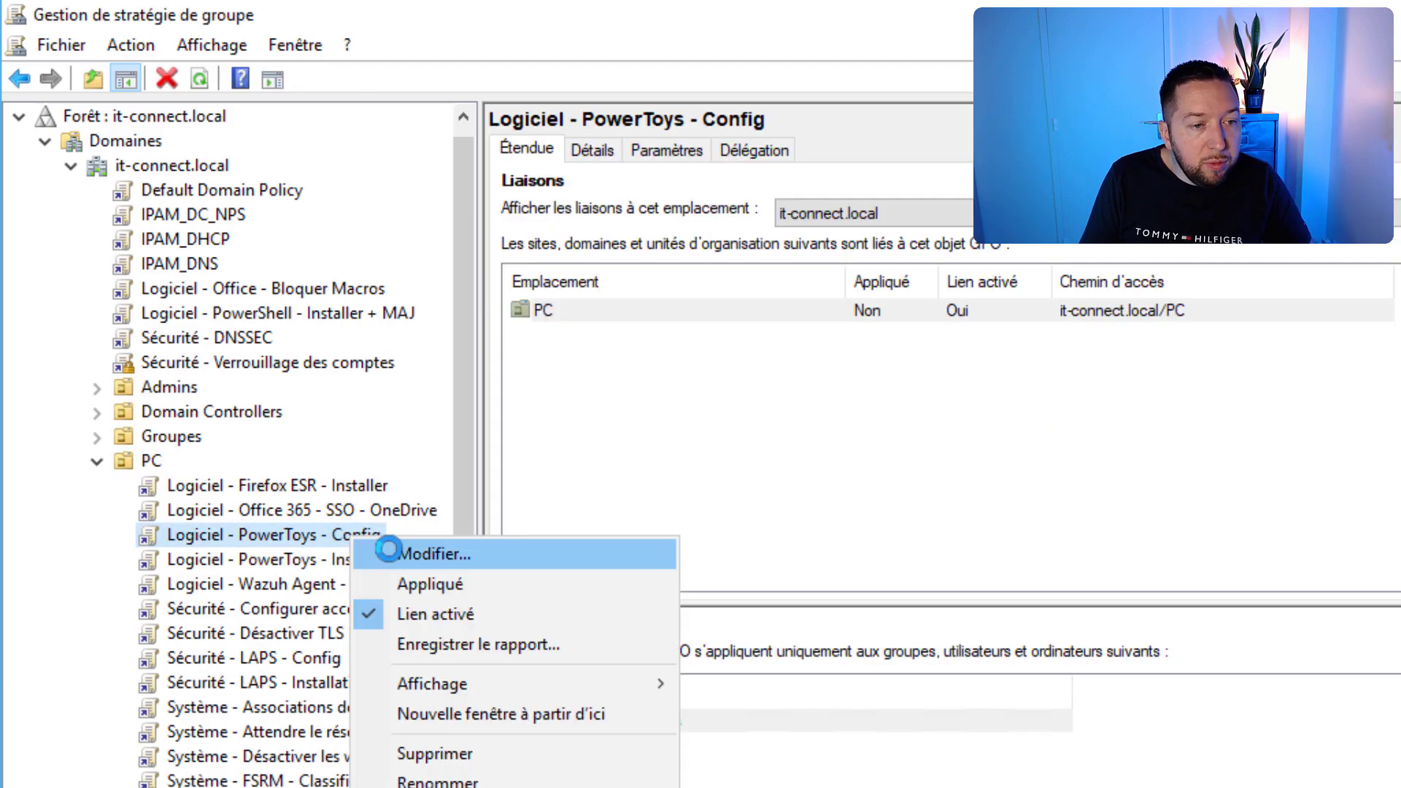
pyautogui.click(394, 551)
pyautogui.doubleClick(360, 125)
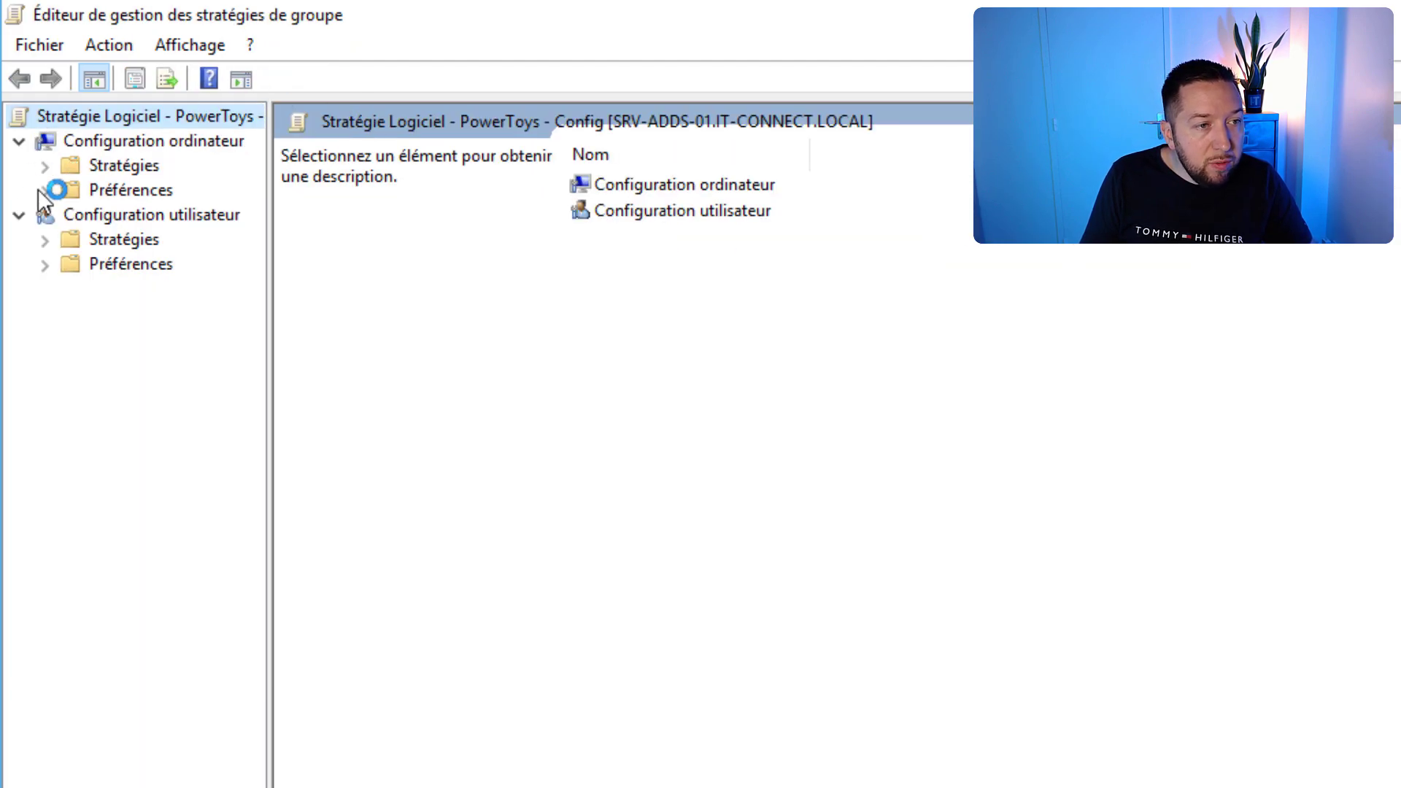
pyautogui.click(46, 165)
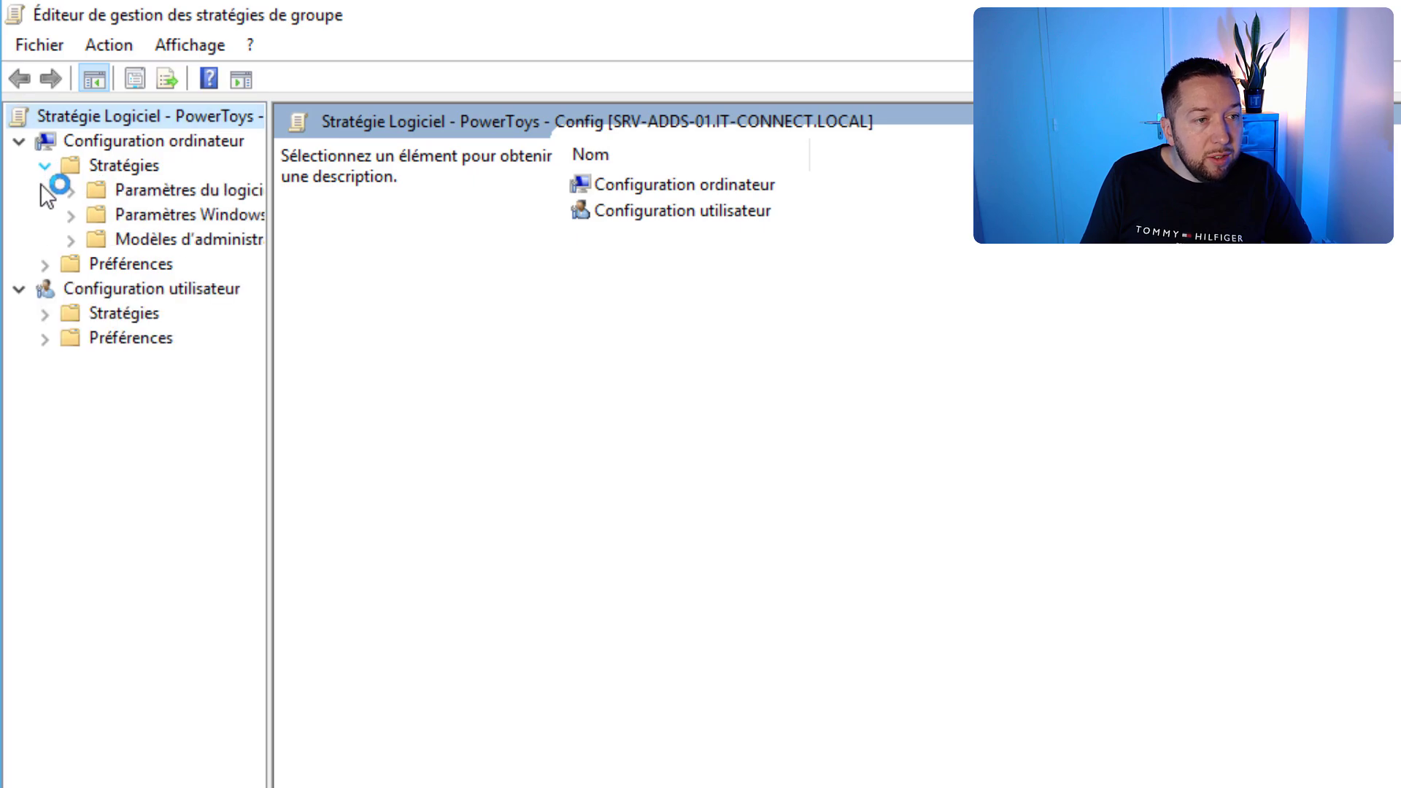
pyautogui.click(71, 240)
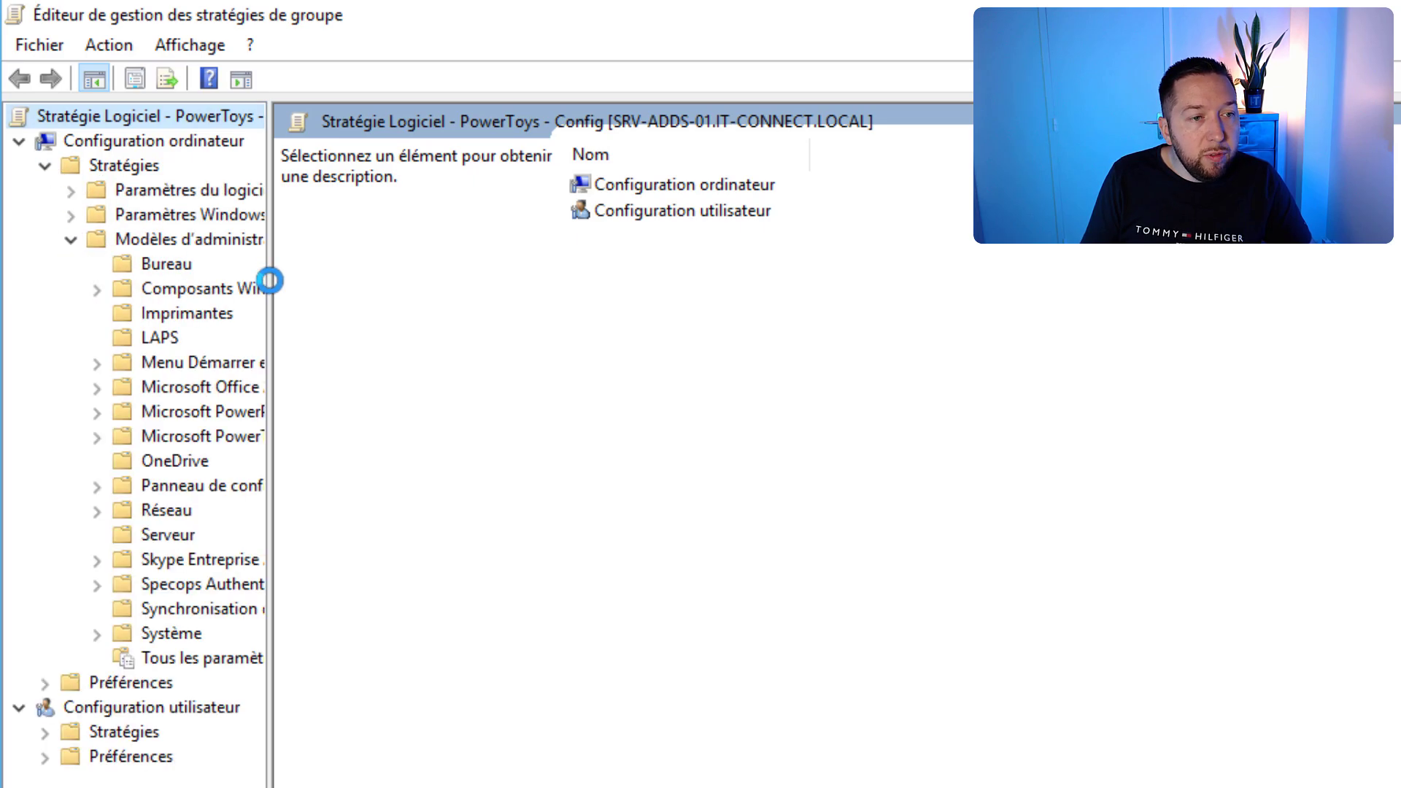
# Widen the console tree and display the Microsoft PowerToys policies under the computer's administrative templates
pyautogui.moveTo(269, 280); pyautogui.dragTo(485, 283)
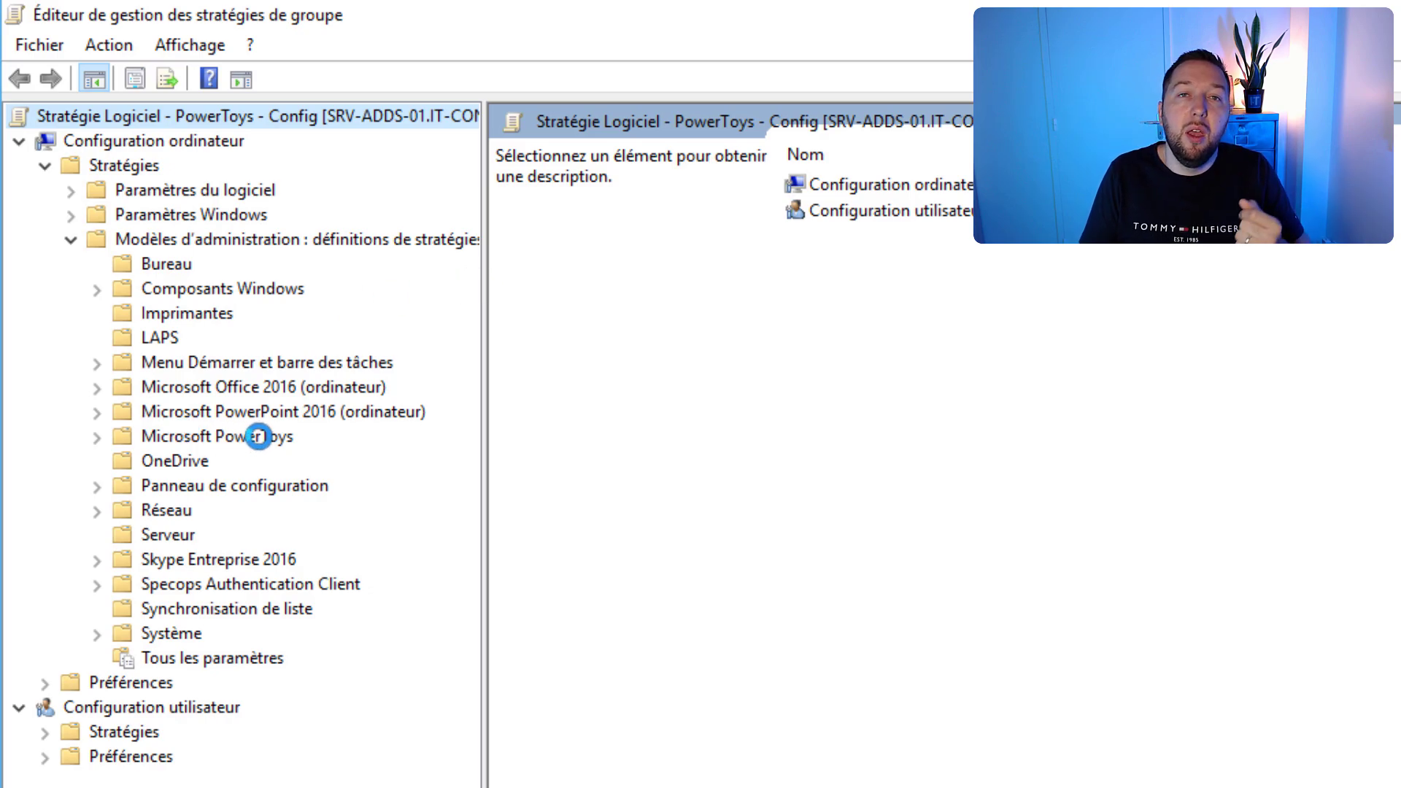
pyautogui.click(258, 436)
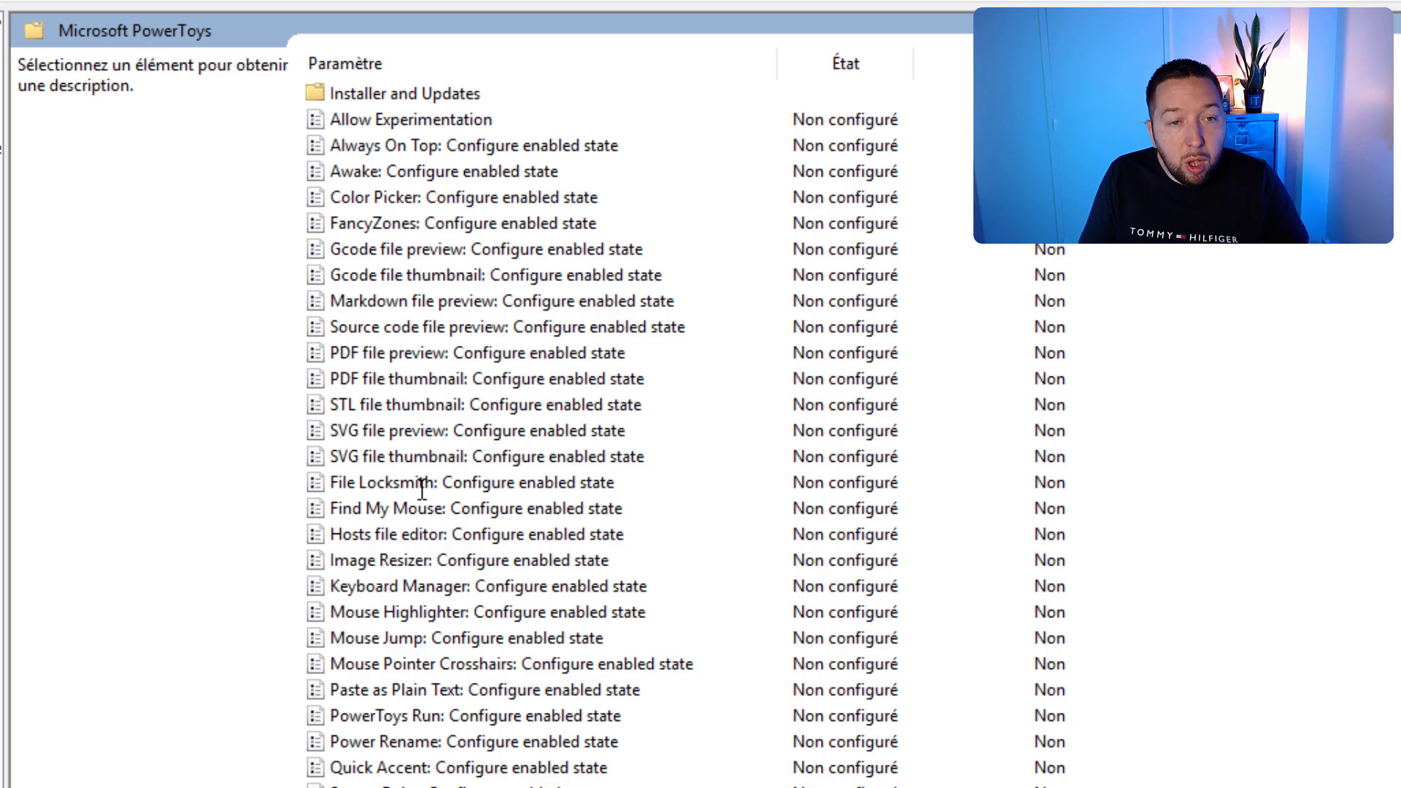
pyautogui.doubleClick(424, 195)
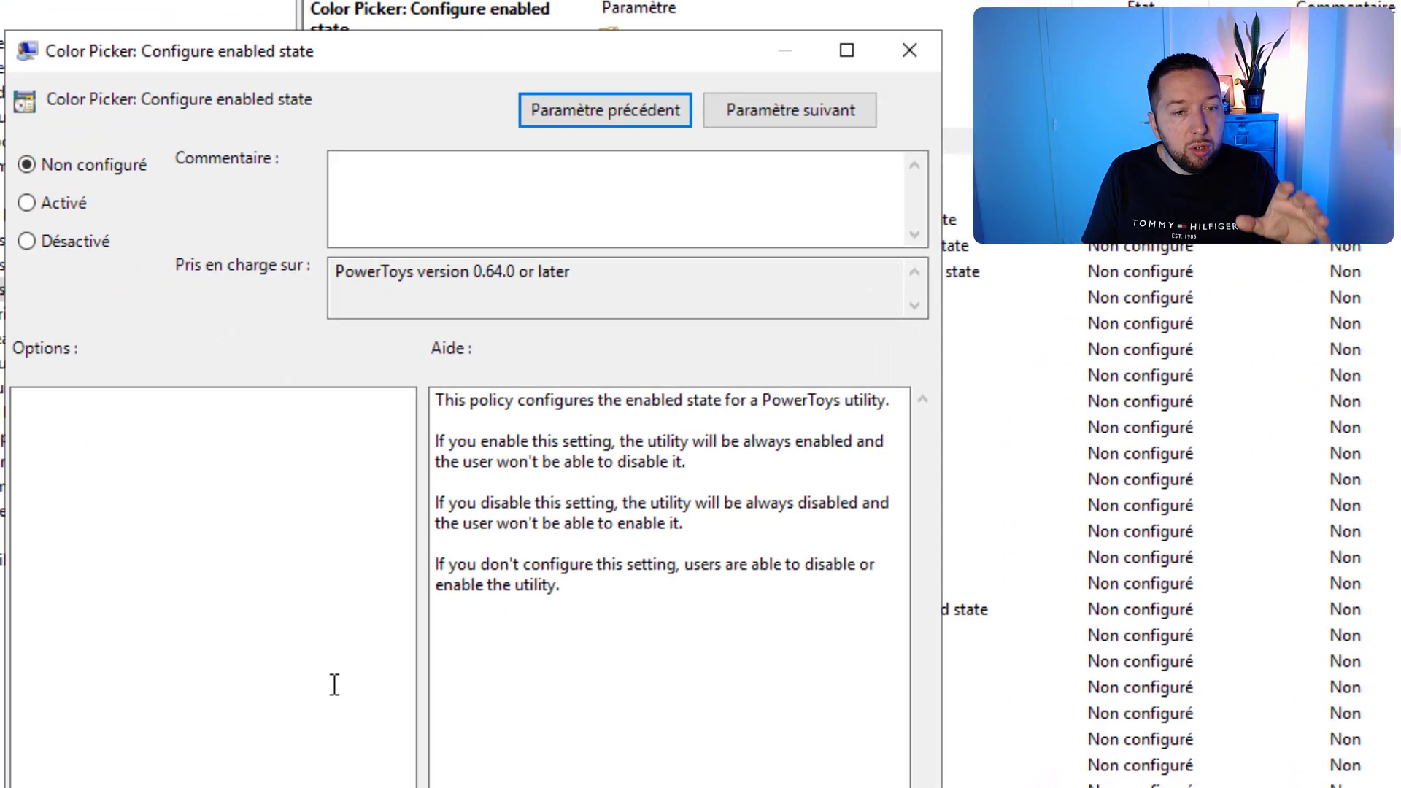
pyautogui.click(80, 197)
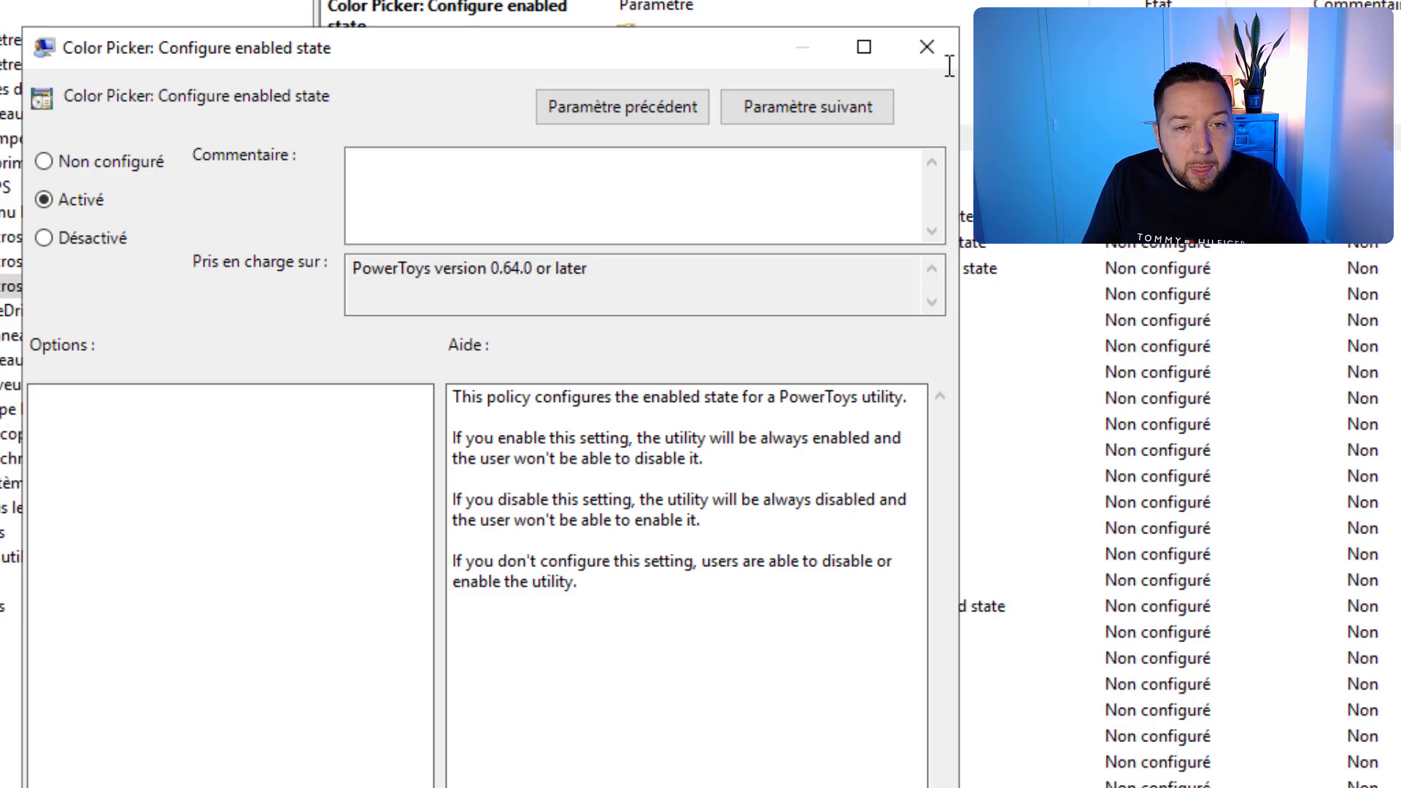
pyautogui.click(927, 47)
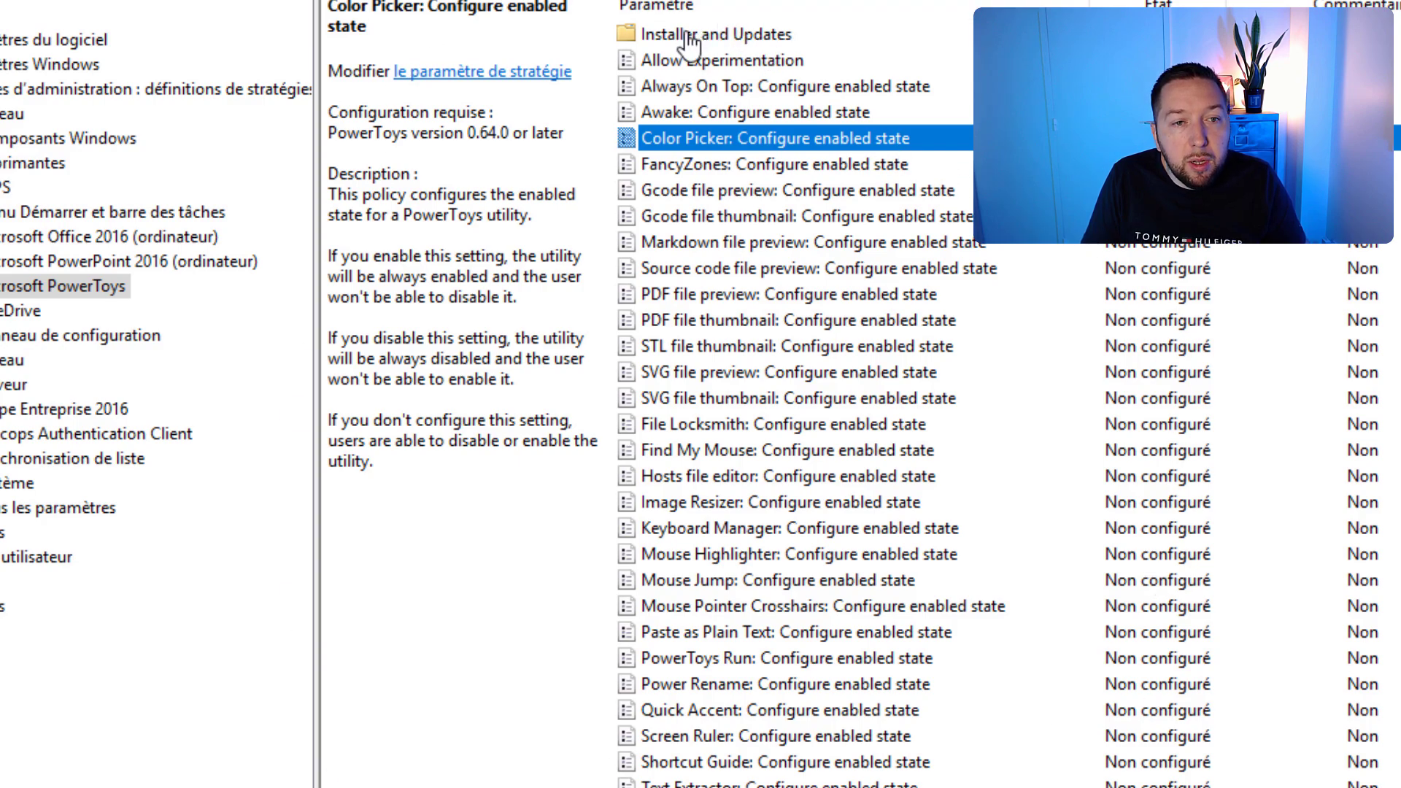
# Open "Installer and Updates" and read the descriptions of "Disable automatic downloads" and "Suspend Action Center notification for new updates"
pyautogui.doubleClick(714, 37)
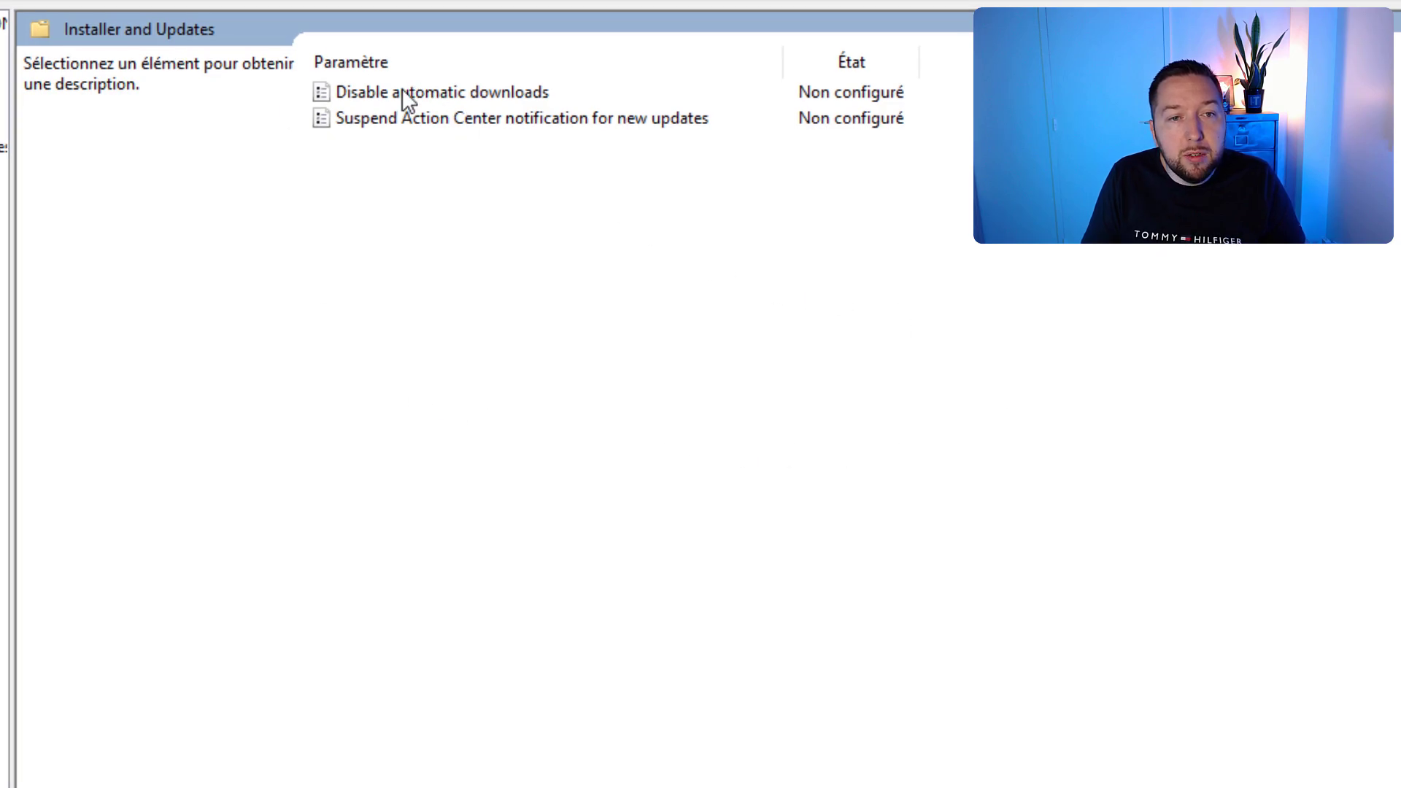
pyautogui.click(403, 99)
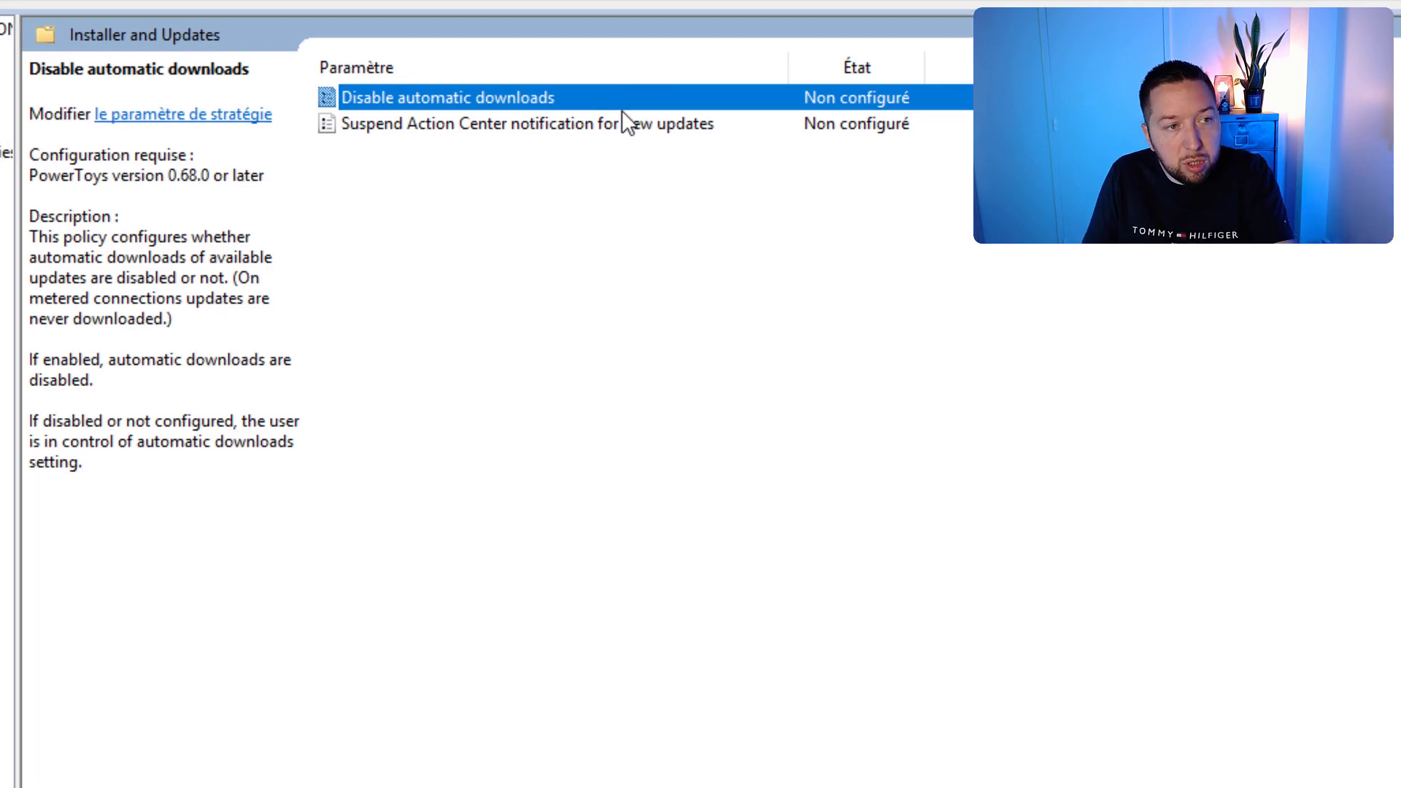
pyautogui.click(587, 125)
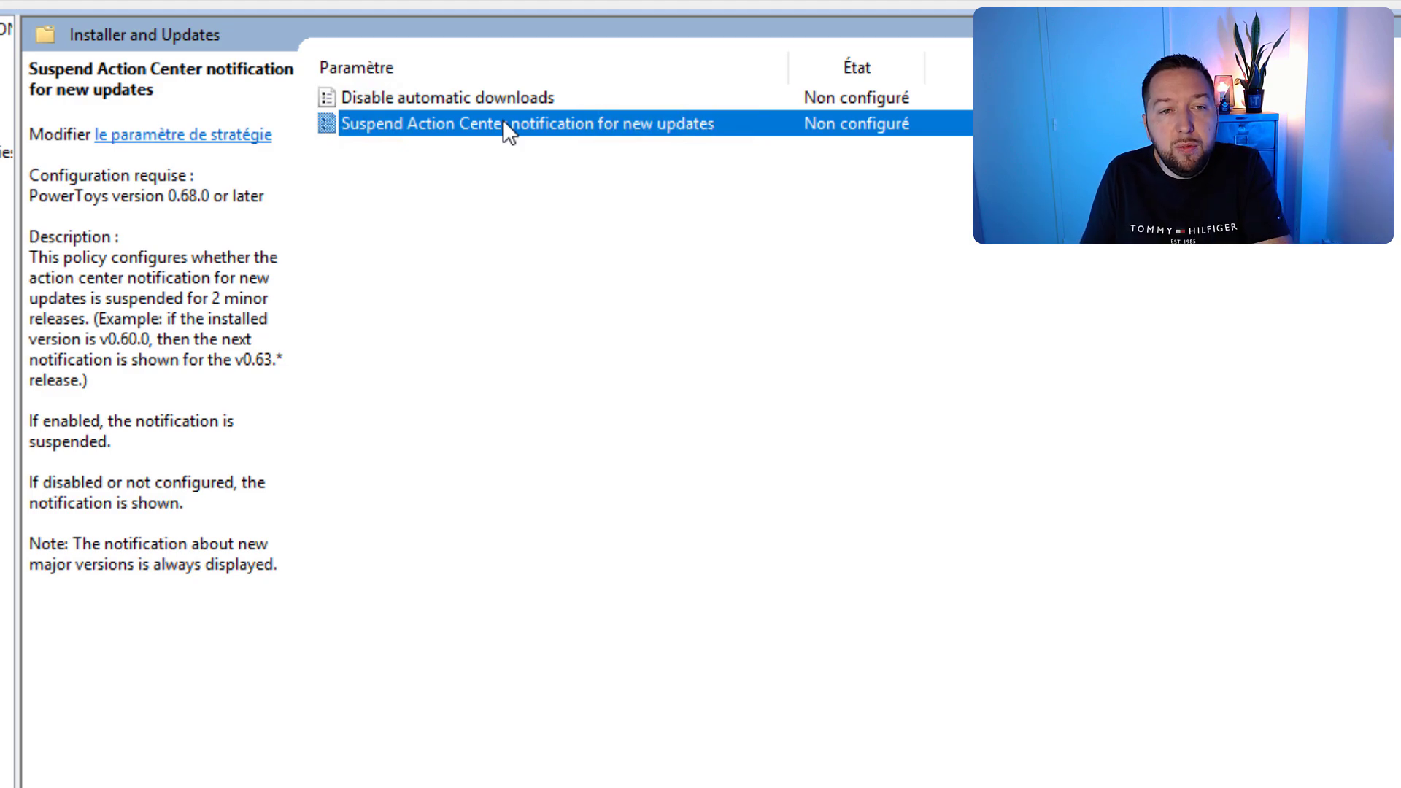
pyautogui.doubleClick(491, 120)
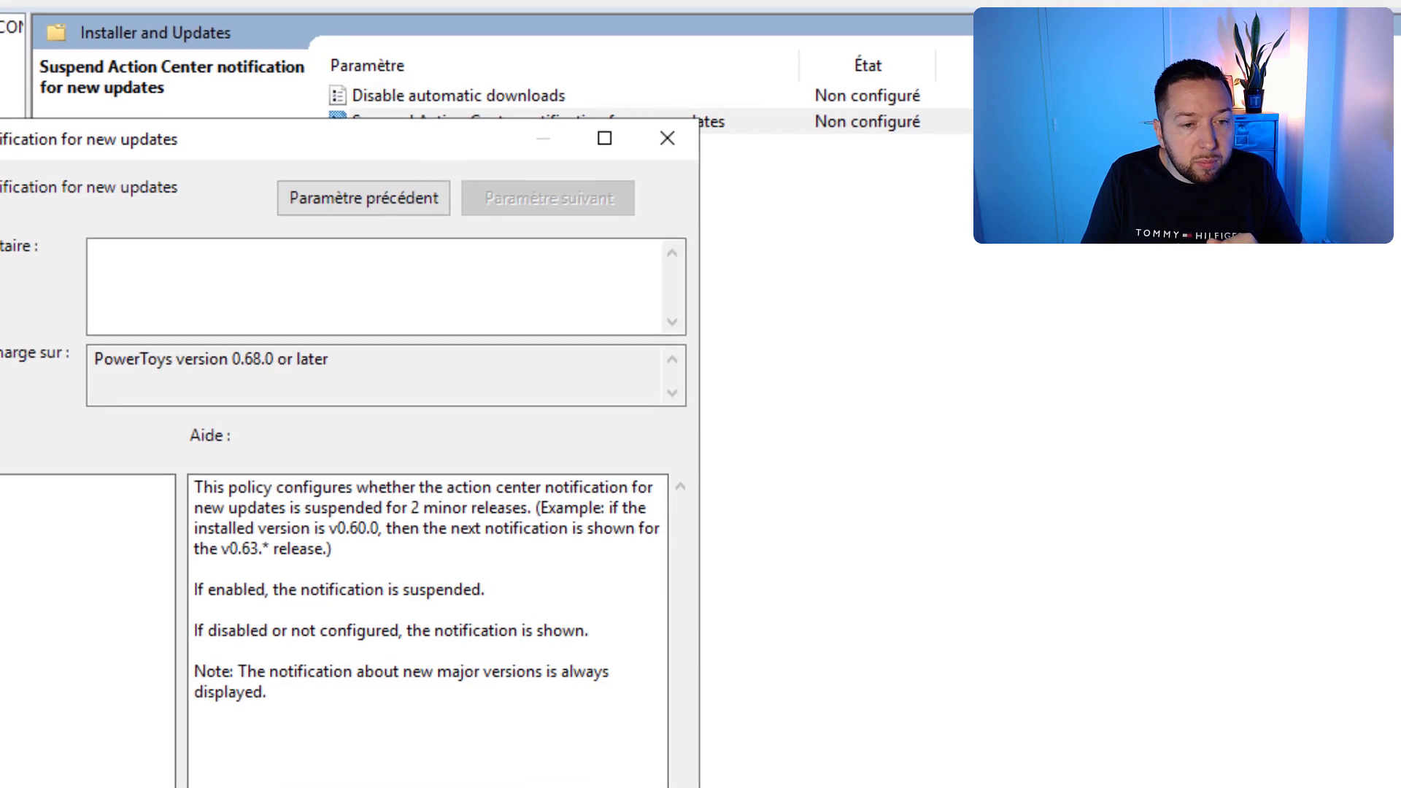
pyautogui.click(79, 234)
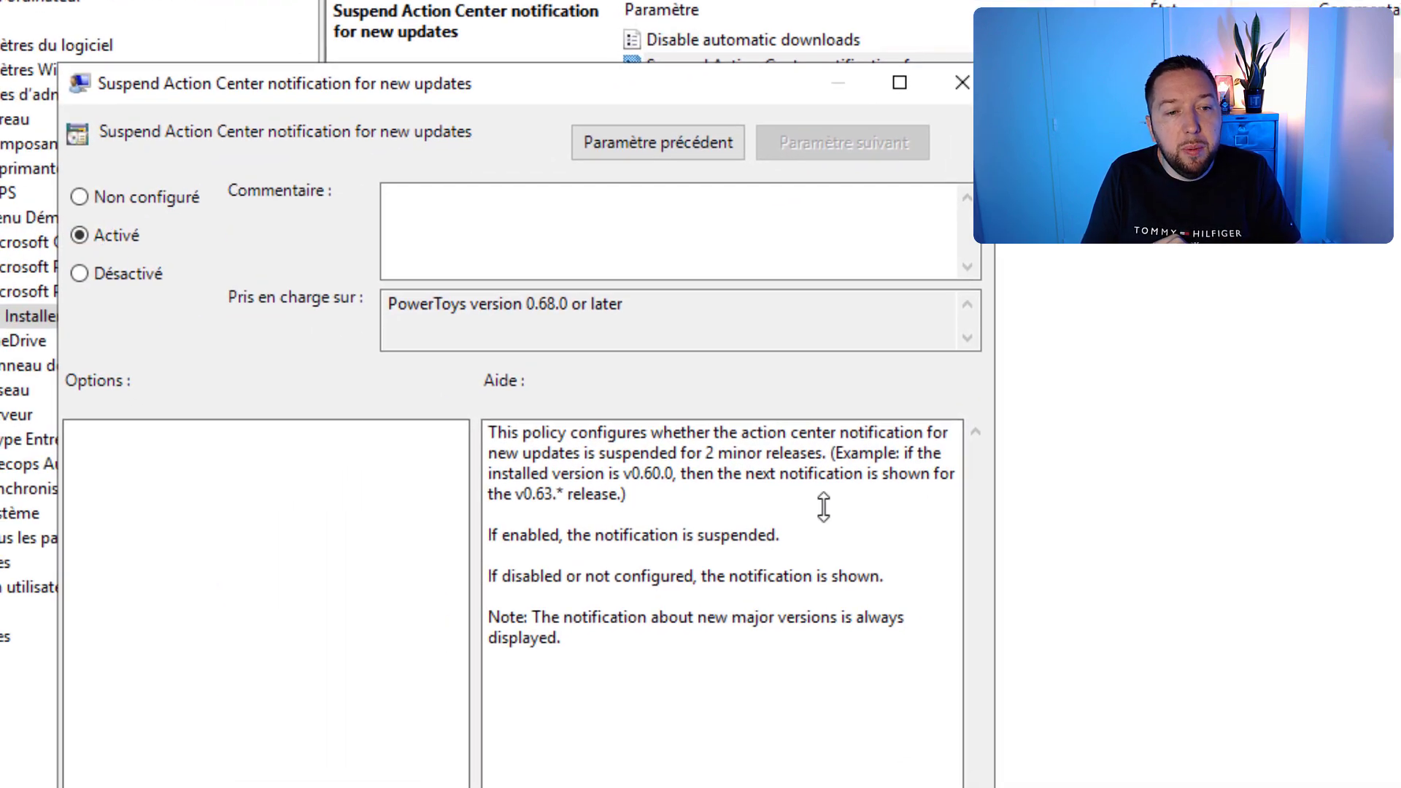
pyautogui.click(953, 82)
pyautogui.click(1136, 287)
# Set the "Suspend Action Center notification for new updates" policy to Activé and save it
pyautogui.doubleClick(839, 69)
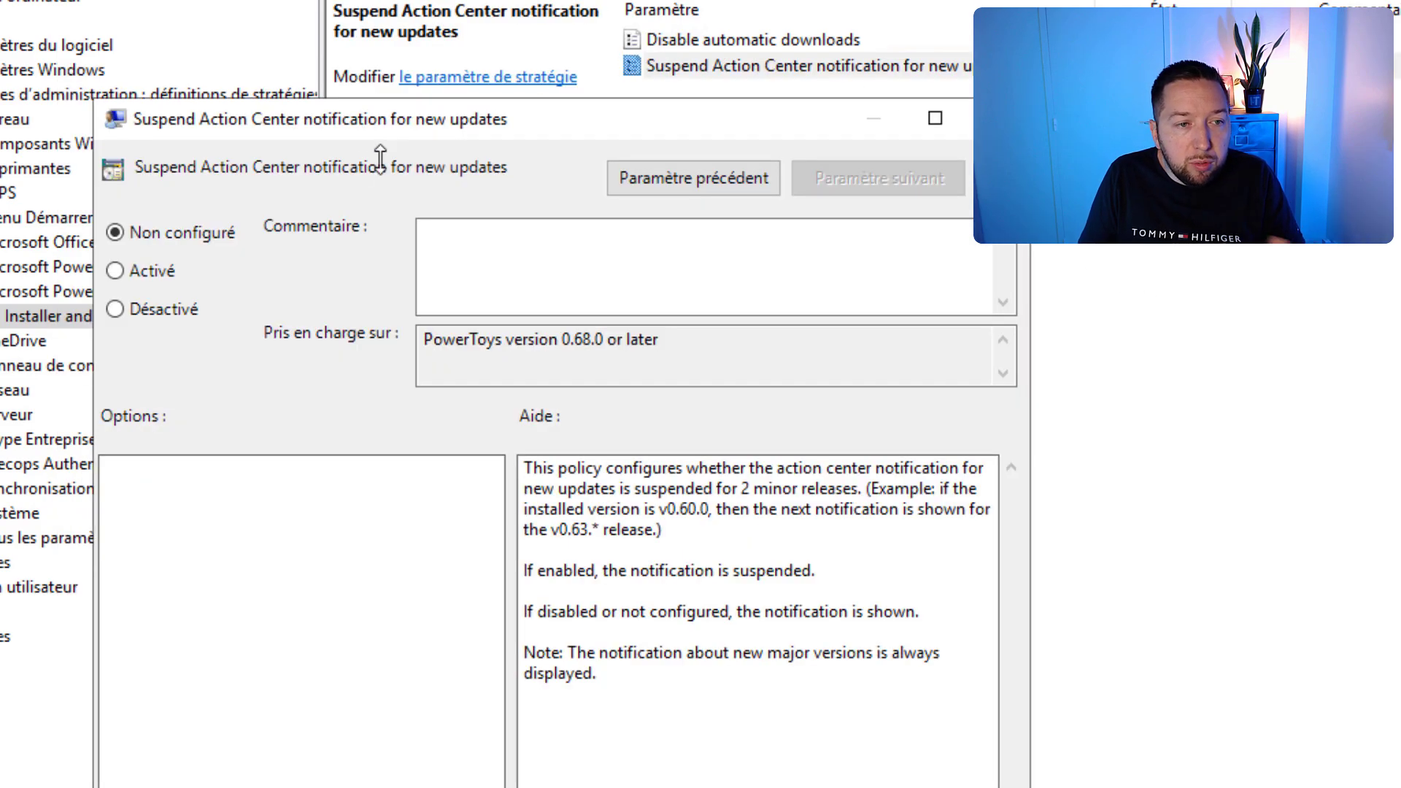
pyautogui.click(151, 271)
pyautogui.press('Return')
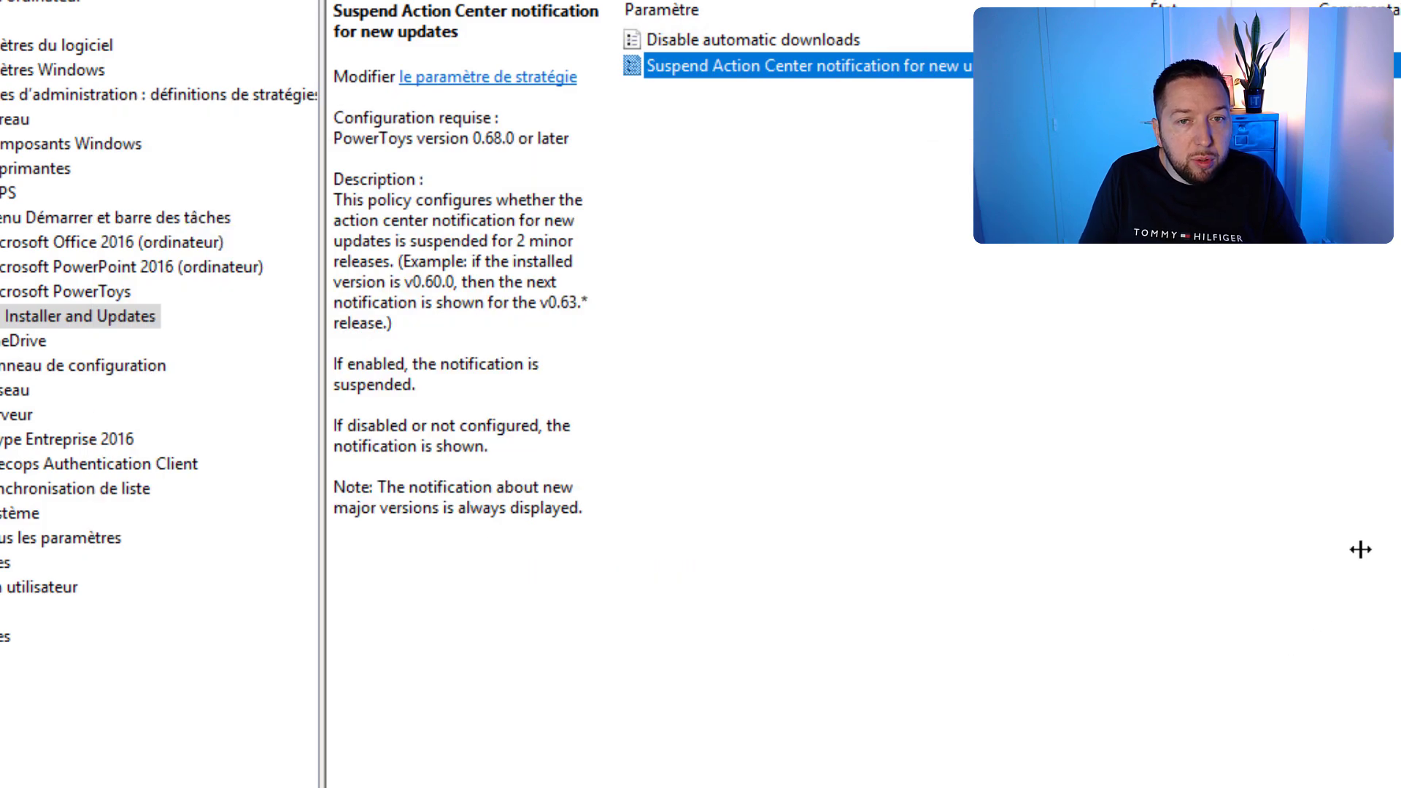
pyautogui.click(1361, 550)
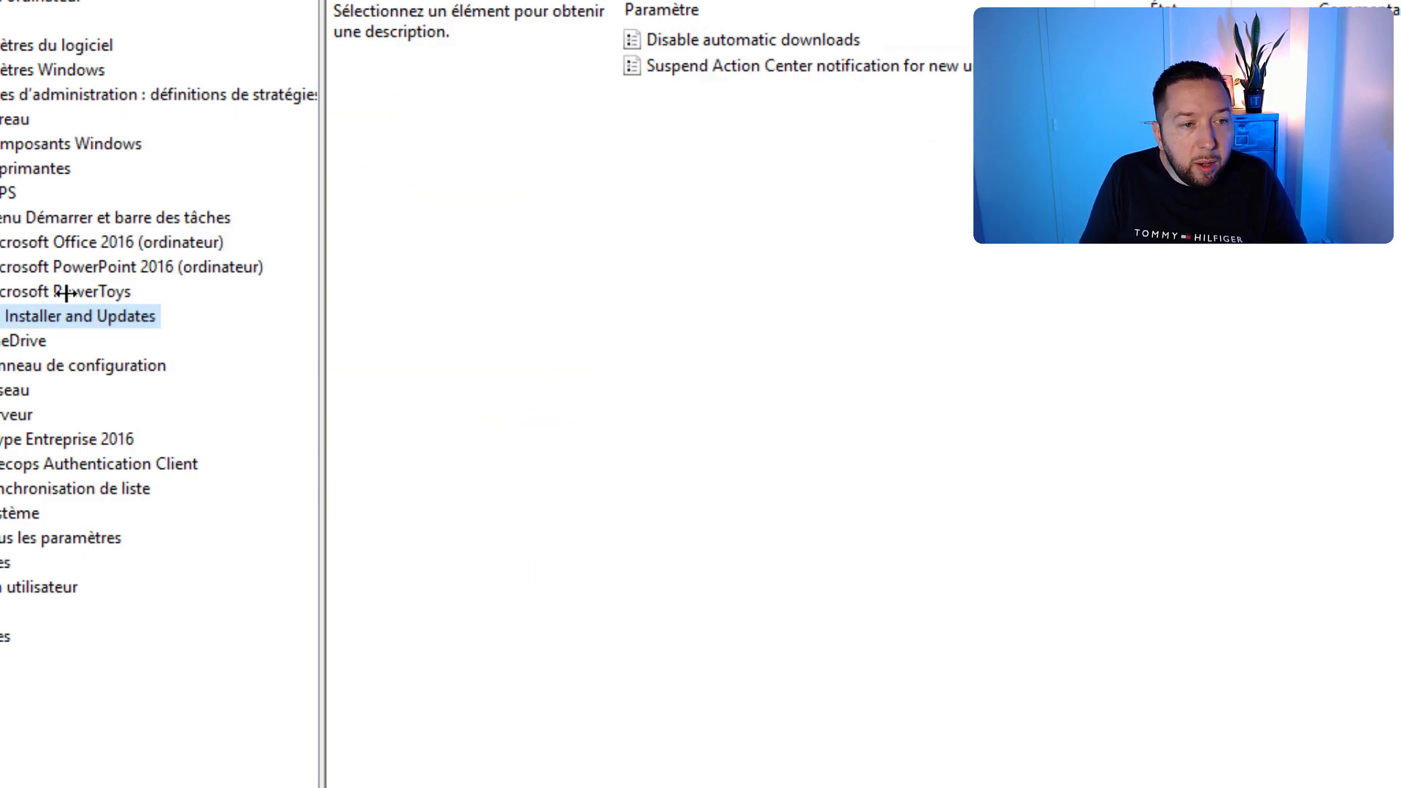
# Return to the Microsoft PowerToys policies and set "Color Picker: Configure enabled state" to Activé
pyautogui.click(110, 289)
pyautogui.doubleClick(683, 143)
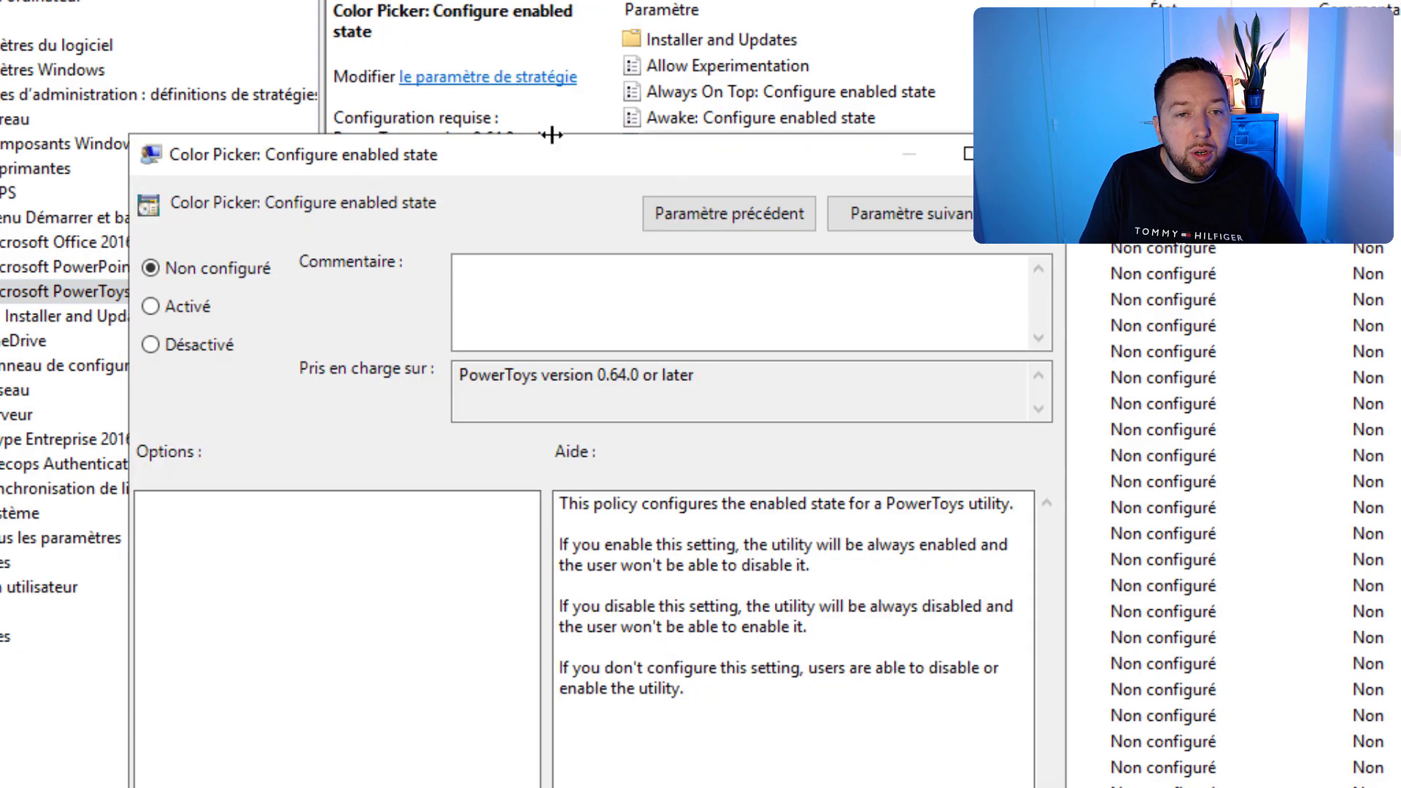
pyautogui.click(151, 302)
pyautogui.press('Return')
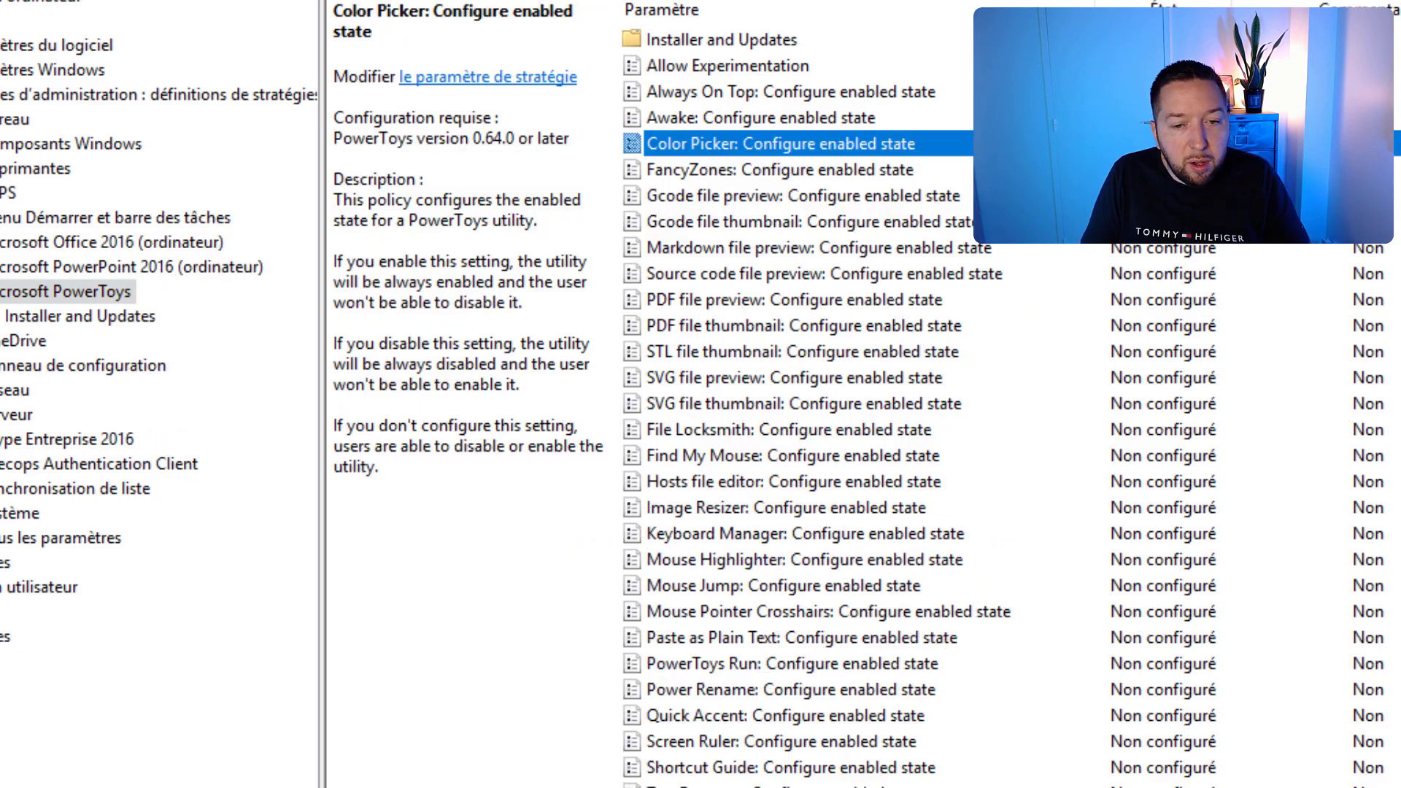
pyautogui.click(1367, 538)
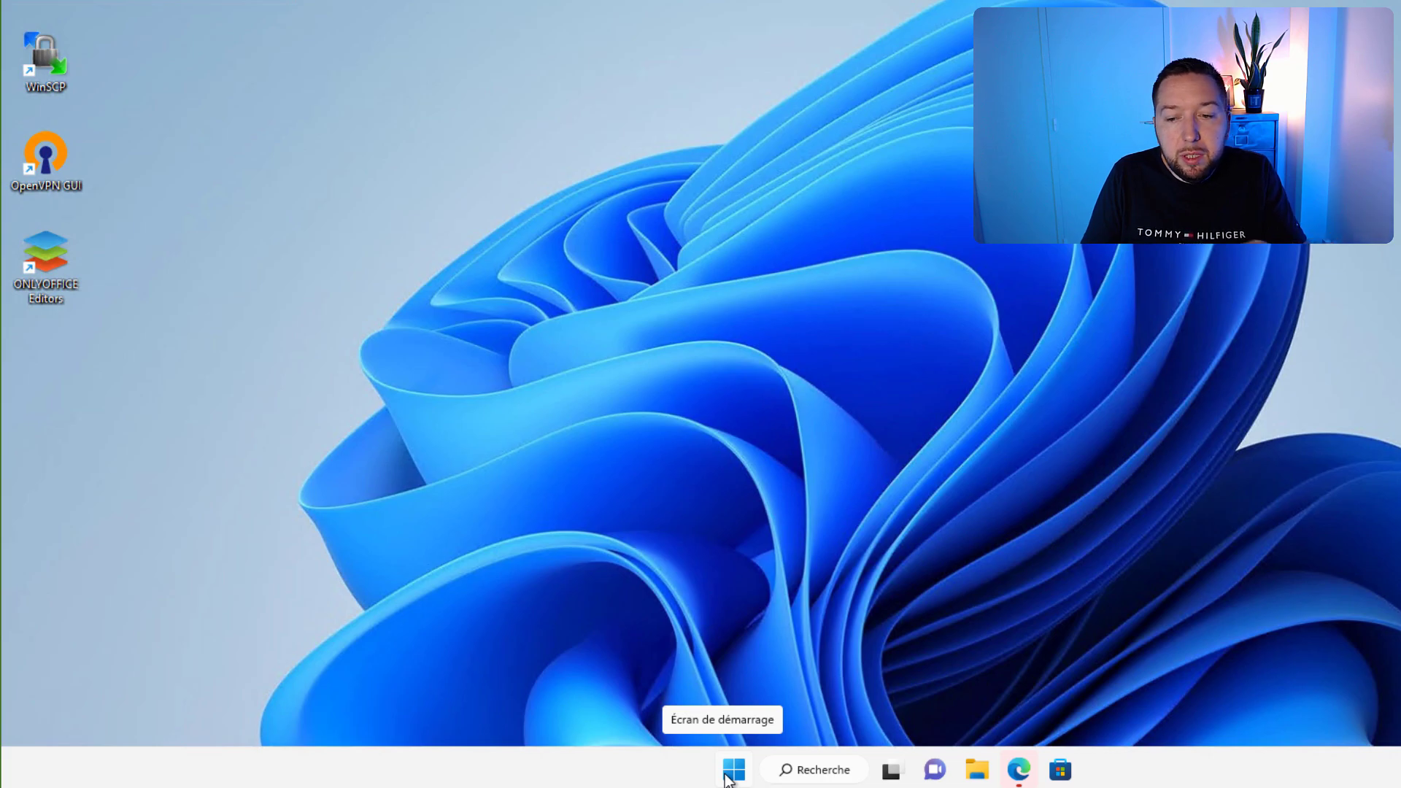
# On the Windows 11 client, open Windows Terminal and force a group policy refresh with gpupdate /force
pyautogui.rightClick(732, 772)
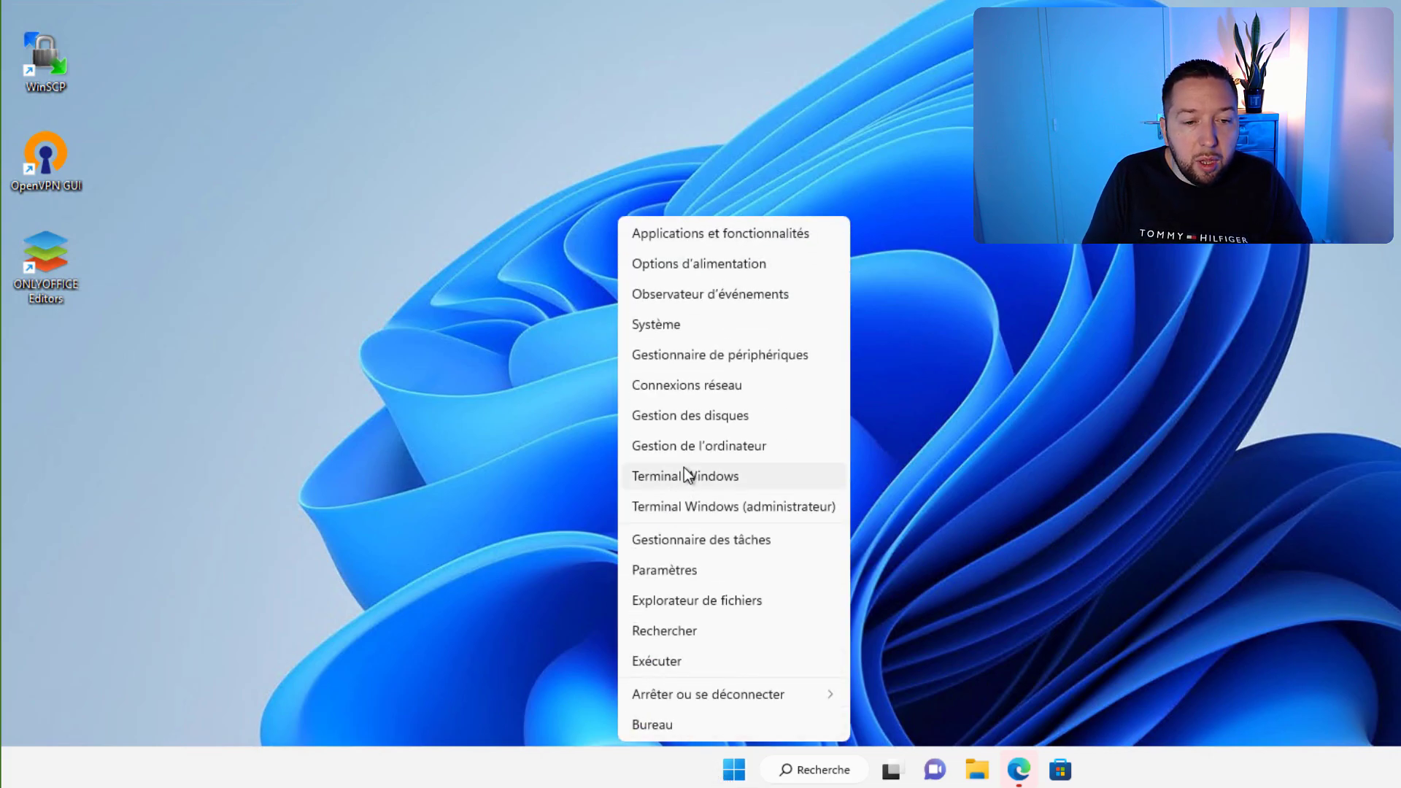
pyautogui.click(692, 475)
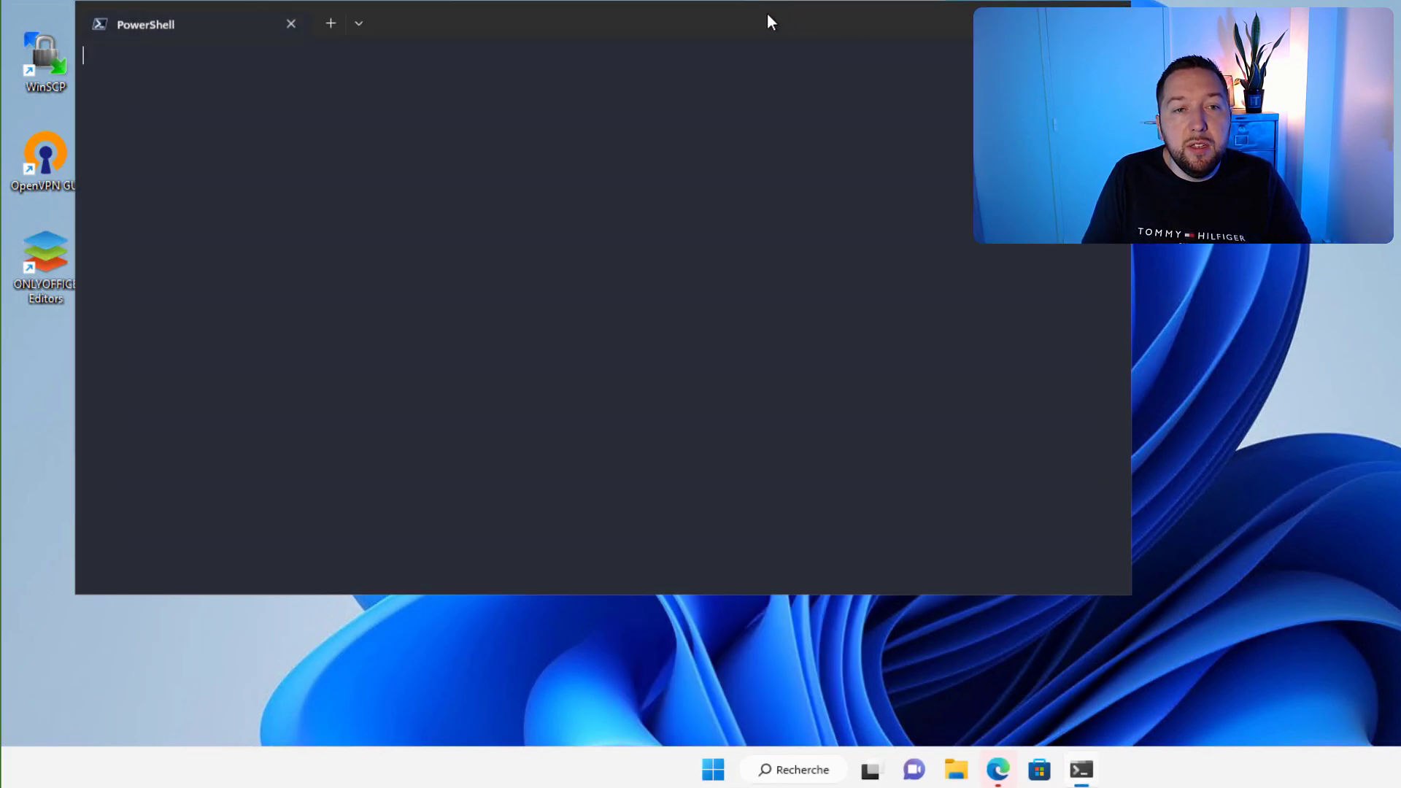
pyautogui.moveTo(768, 12); pyautogui.dragTo(938, 3)
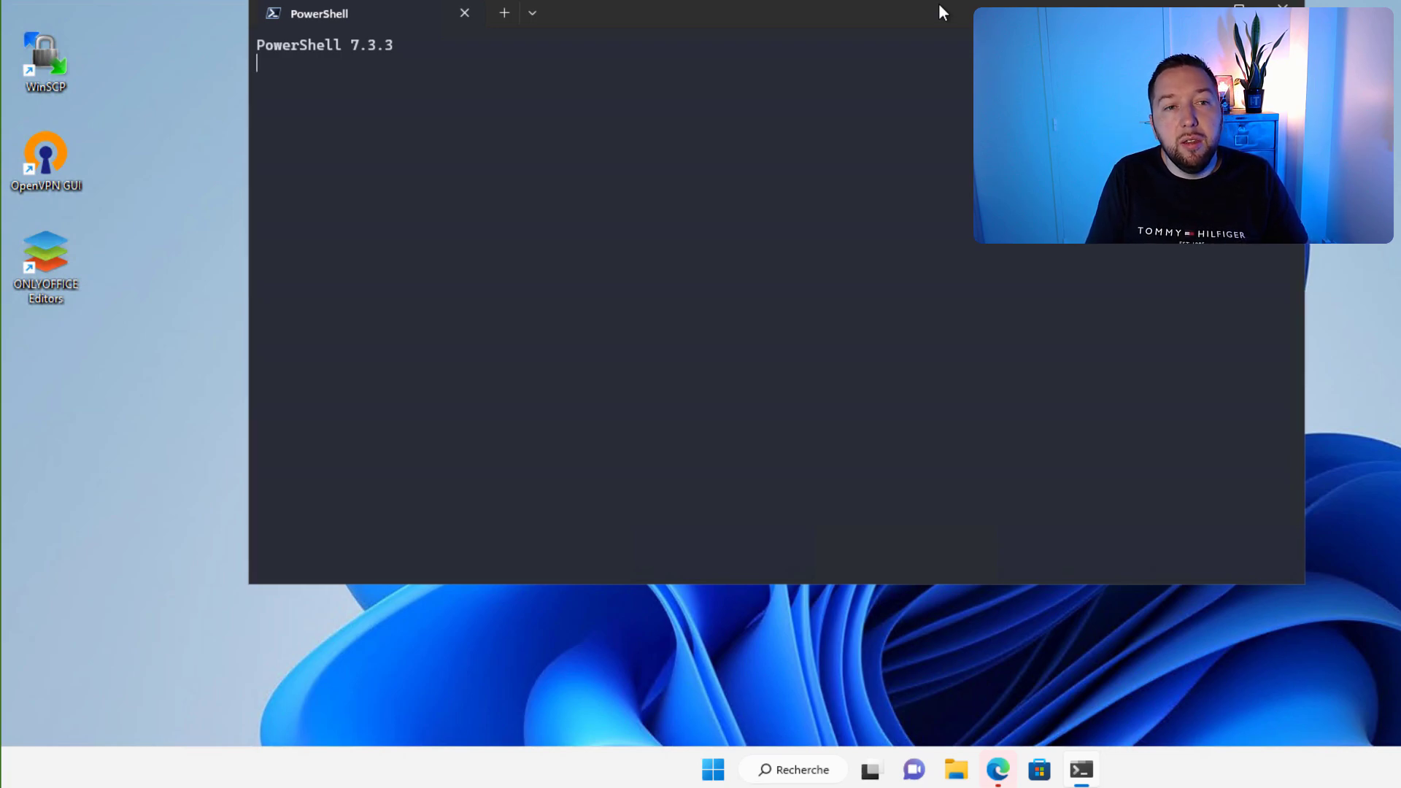
pyautogui.press('Up')
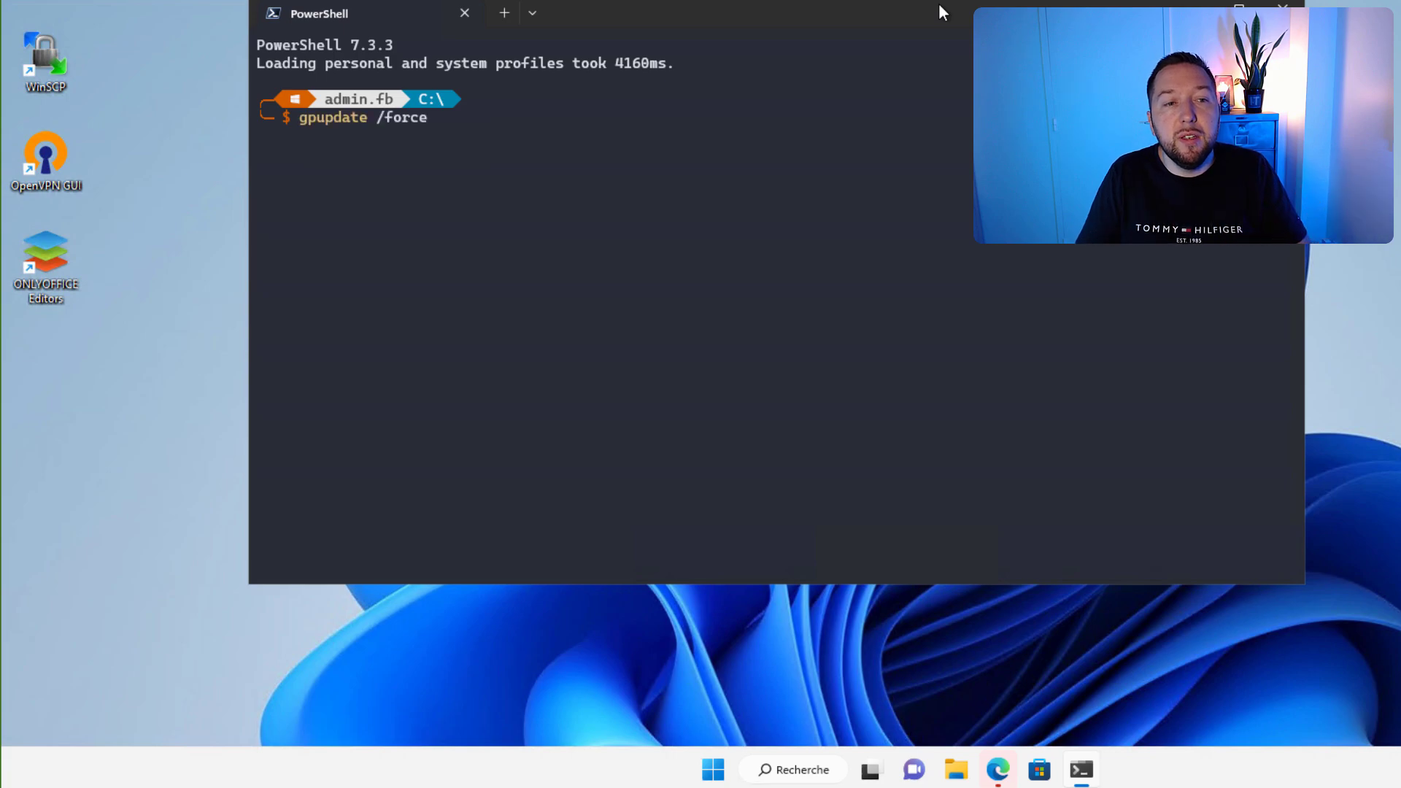
pyautogui.press('Return')
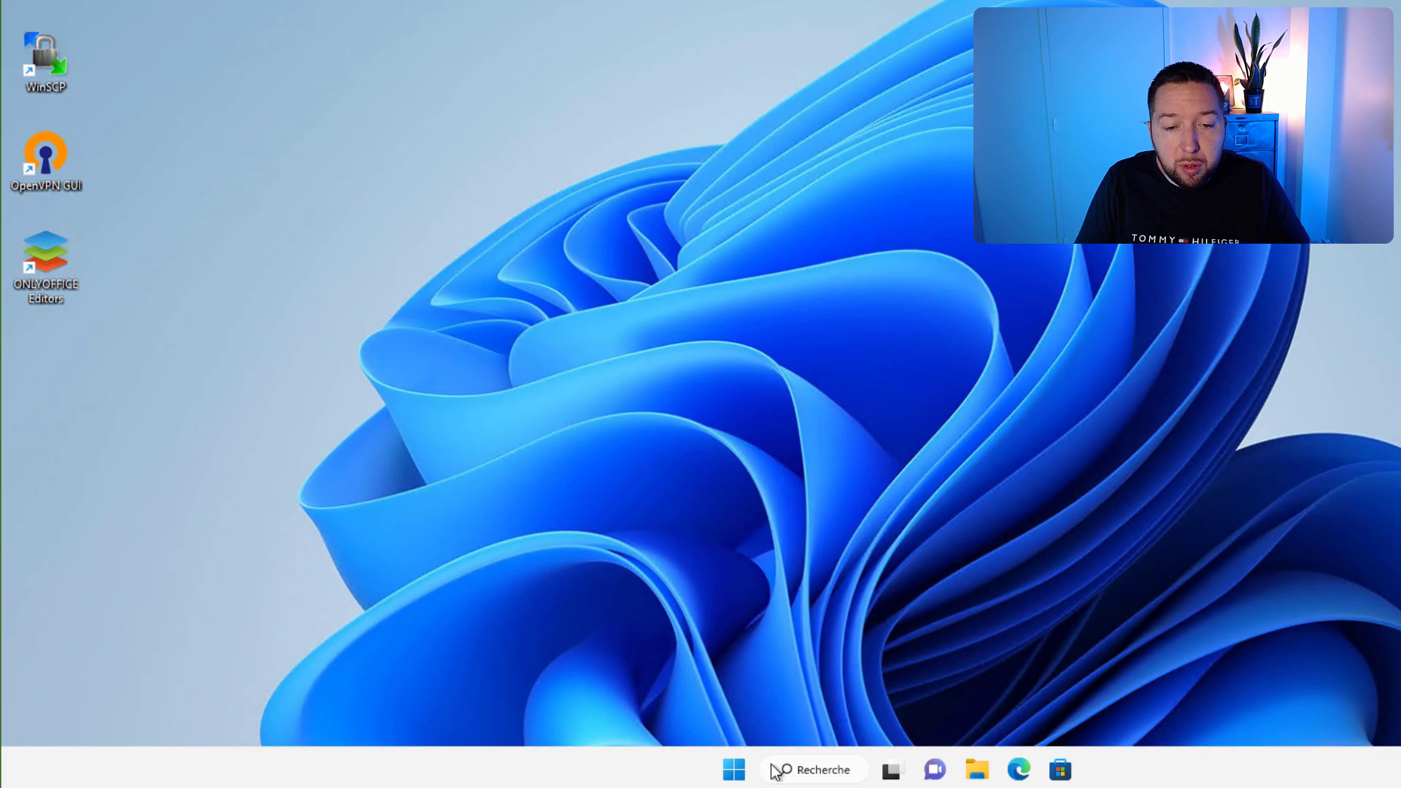
# Find PowerToys (Preview) under the letter P in the list of all applications and launch it
pyautogui.click(773, 768)
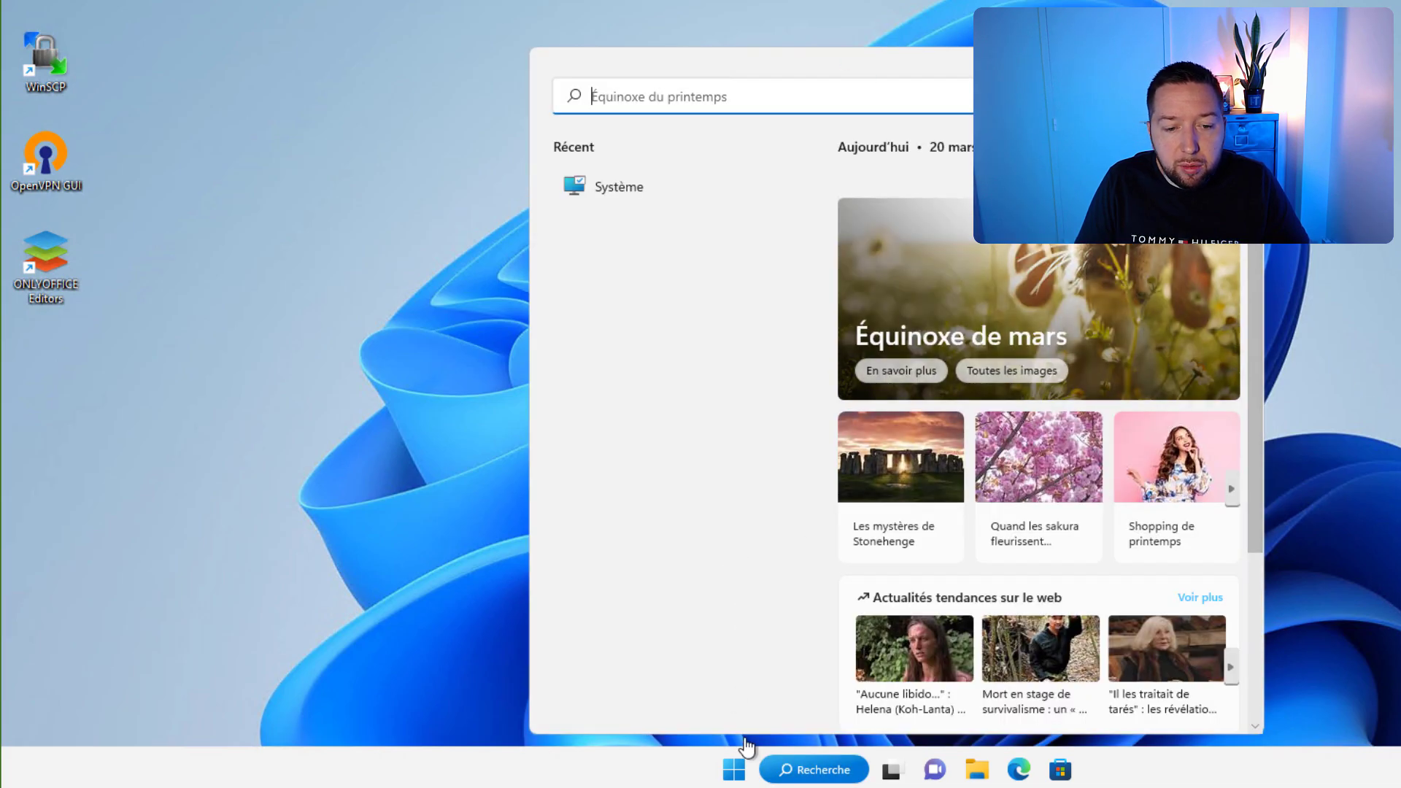
pyautogui.click(734, 768)
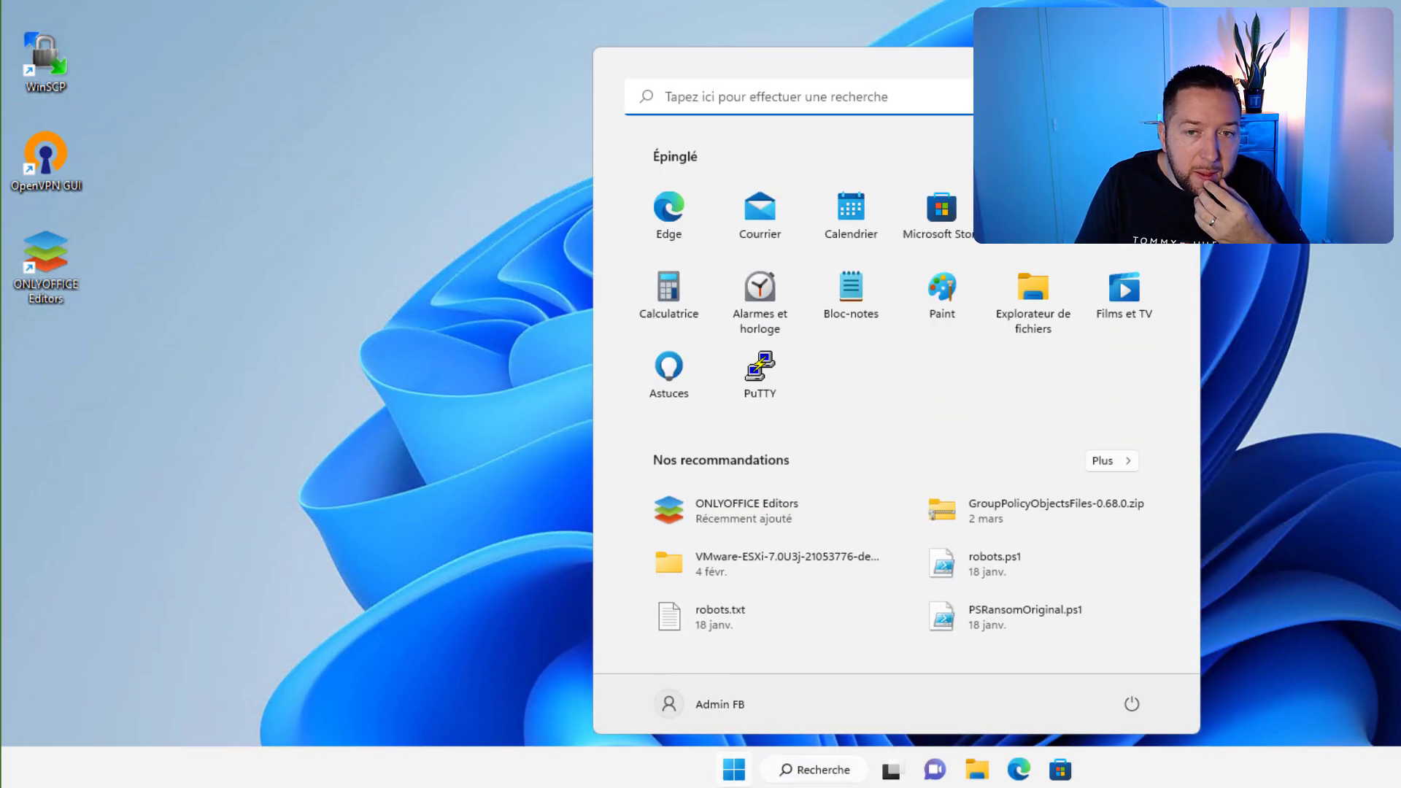
pyautogui.click(1146, 157)
pyautogui.click(672, 203)
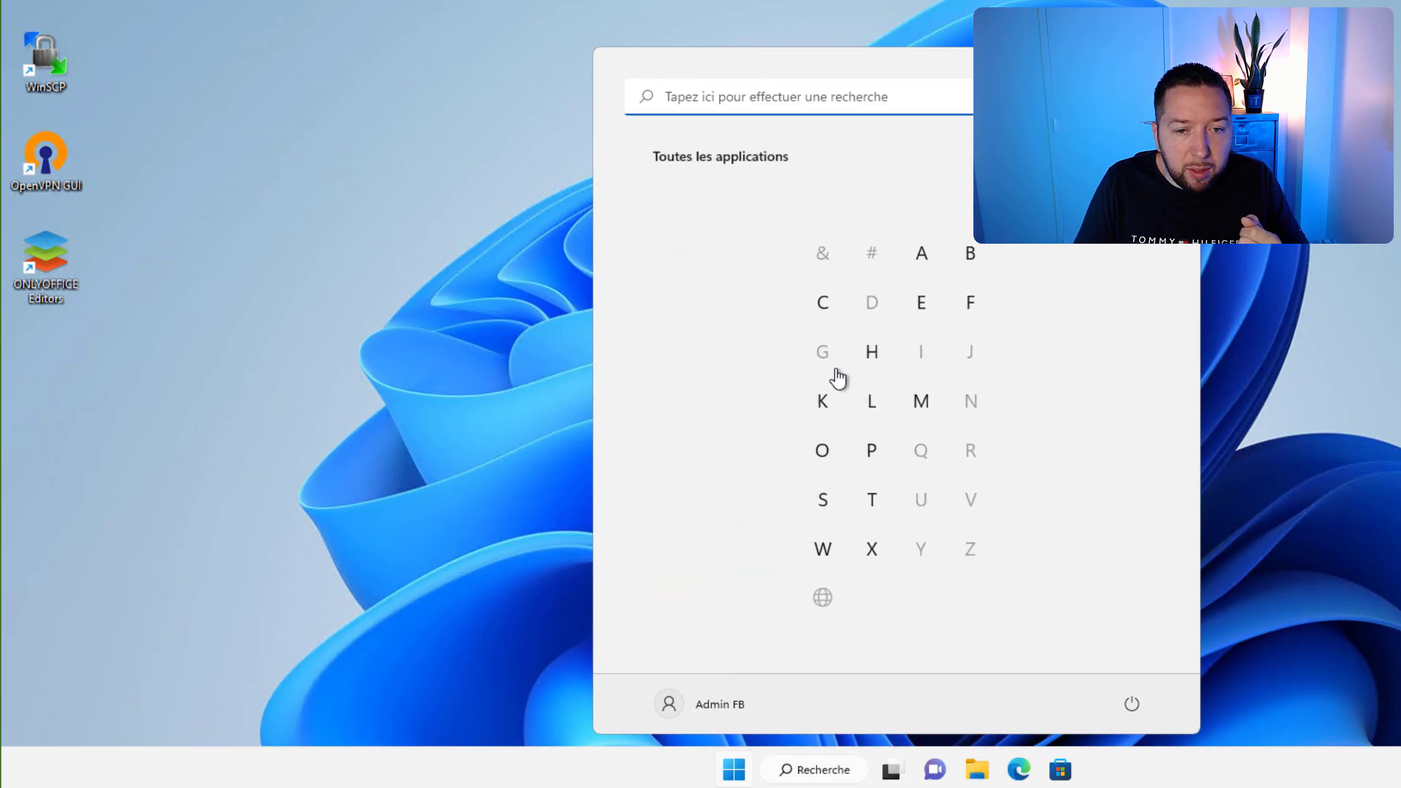
pyautogui.click(873, 452)
pyautogui.scroll(-2, 829, 321)
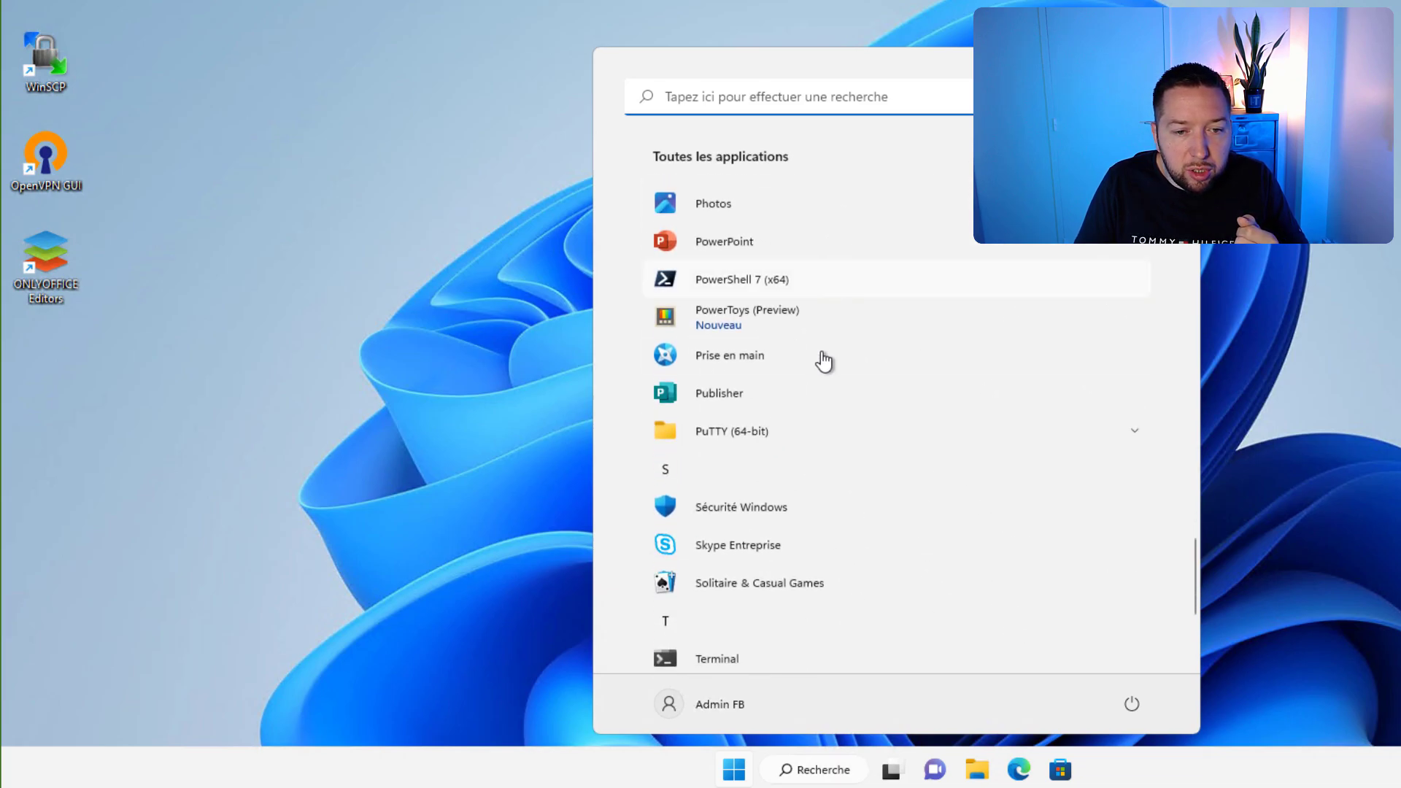
pyautogui.click(775, 335)
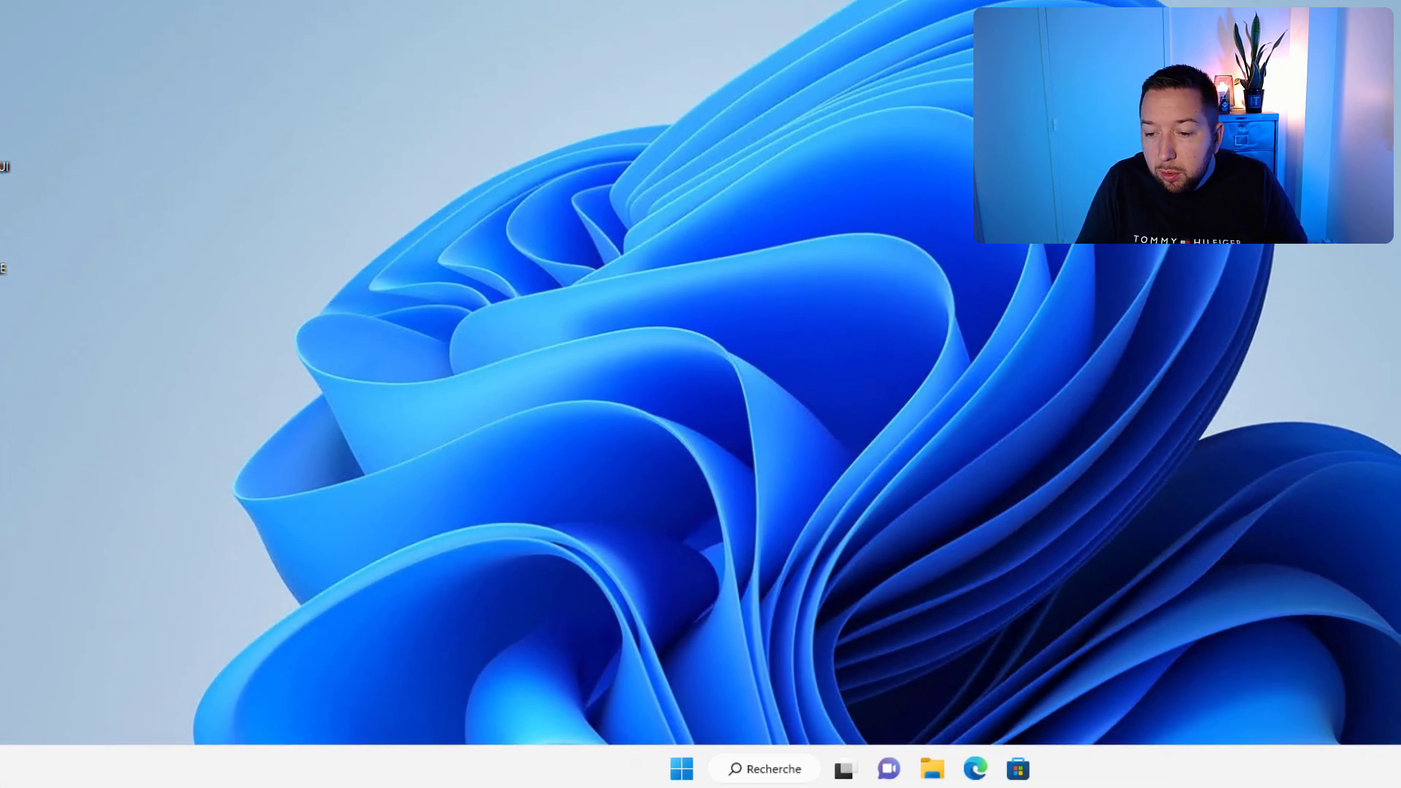
# Open the PowerToys settings from the notification area and examine whether the Color Picker page is controlled by the administrator
pyautogui.click(1345, 759)
pyautogui.click(1310, 760)
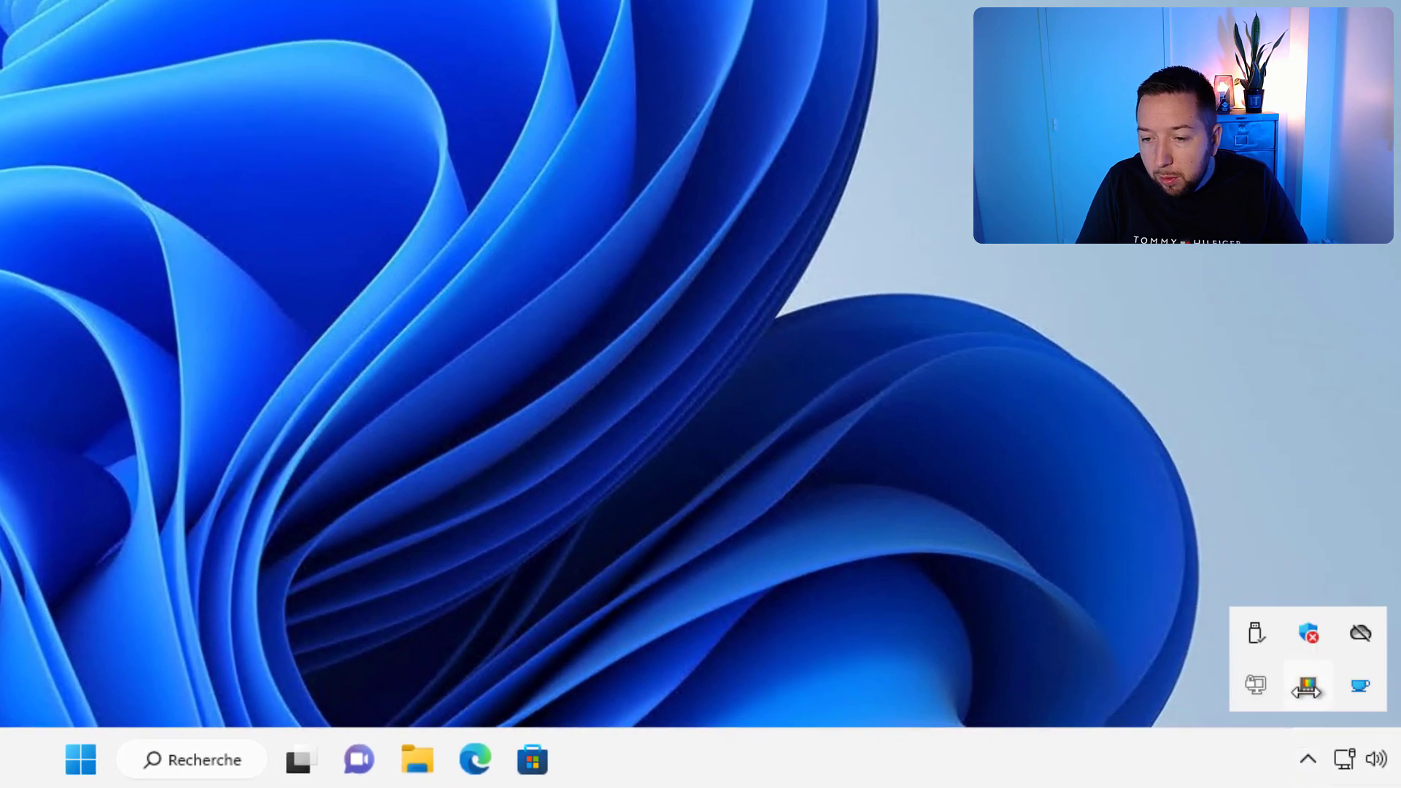
pyautogui.click(1311, 684)
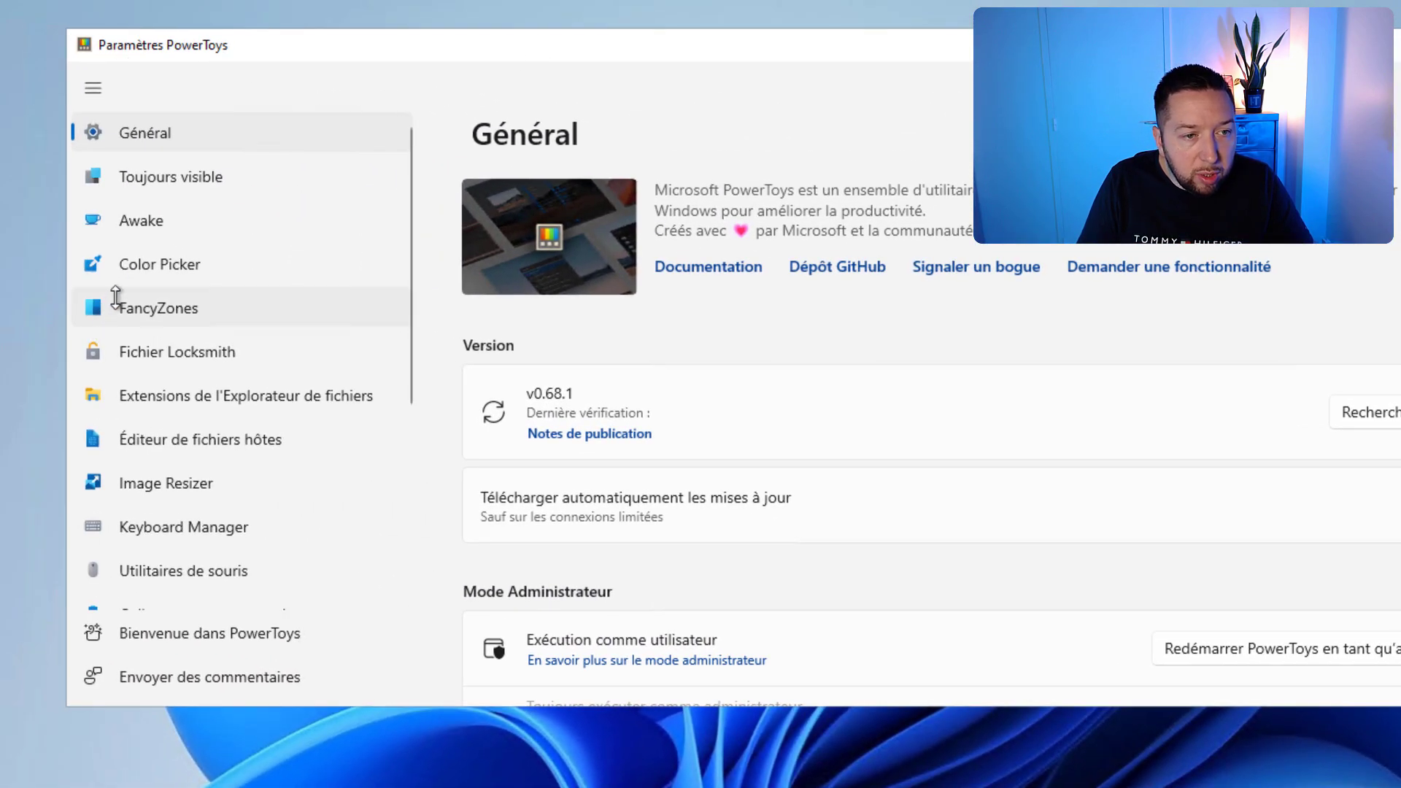
pyautogui.click(189, 269)
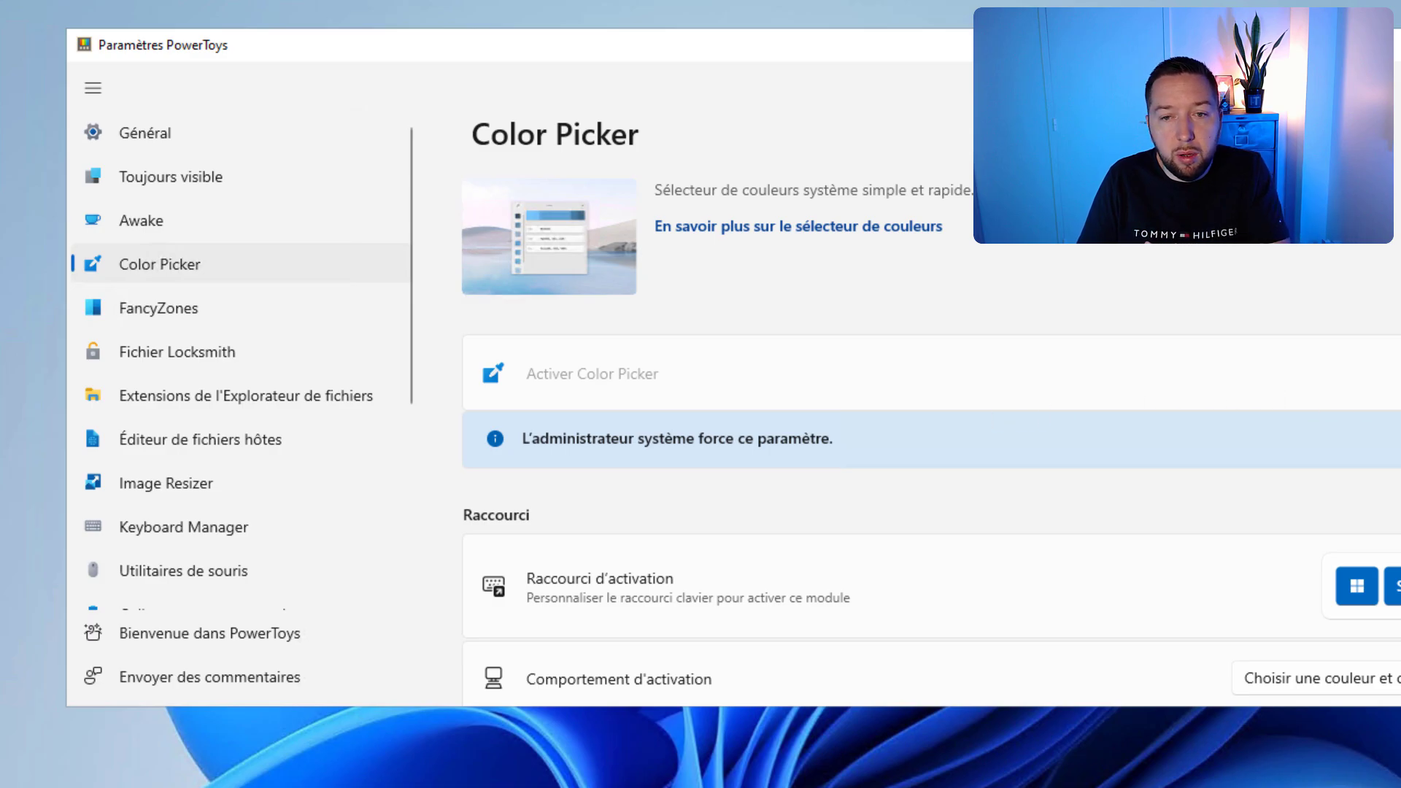
pyautogui.moveTo(1400, 341); pyautogui.dragTo(1134, 351)
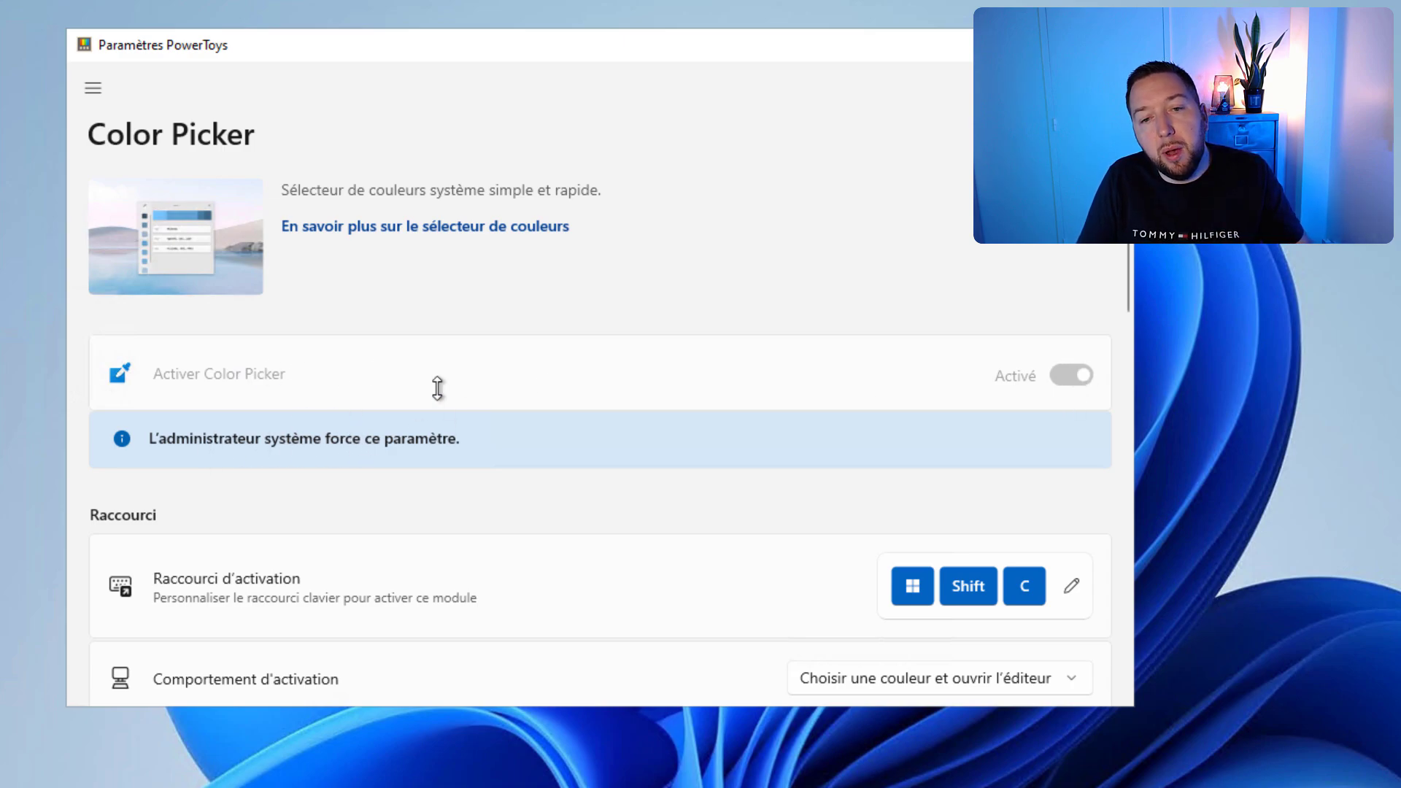
pyautogui.click(93, 89)
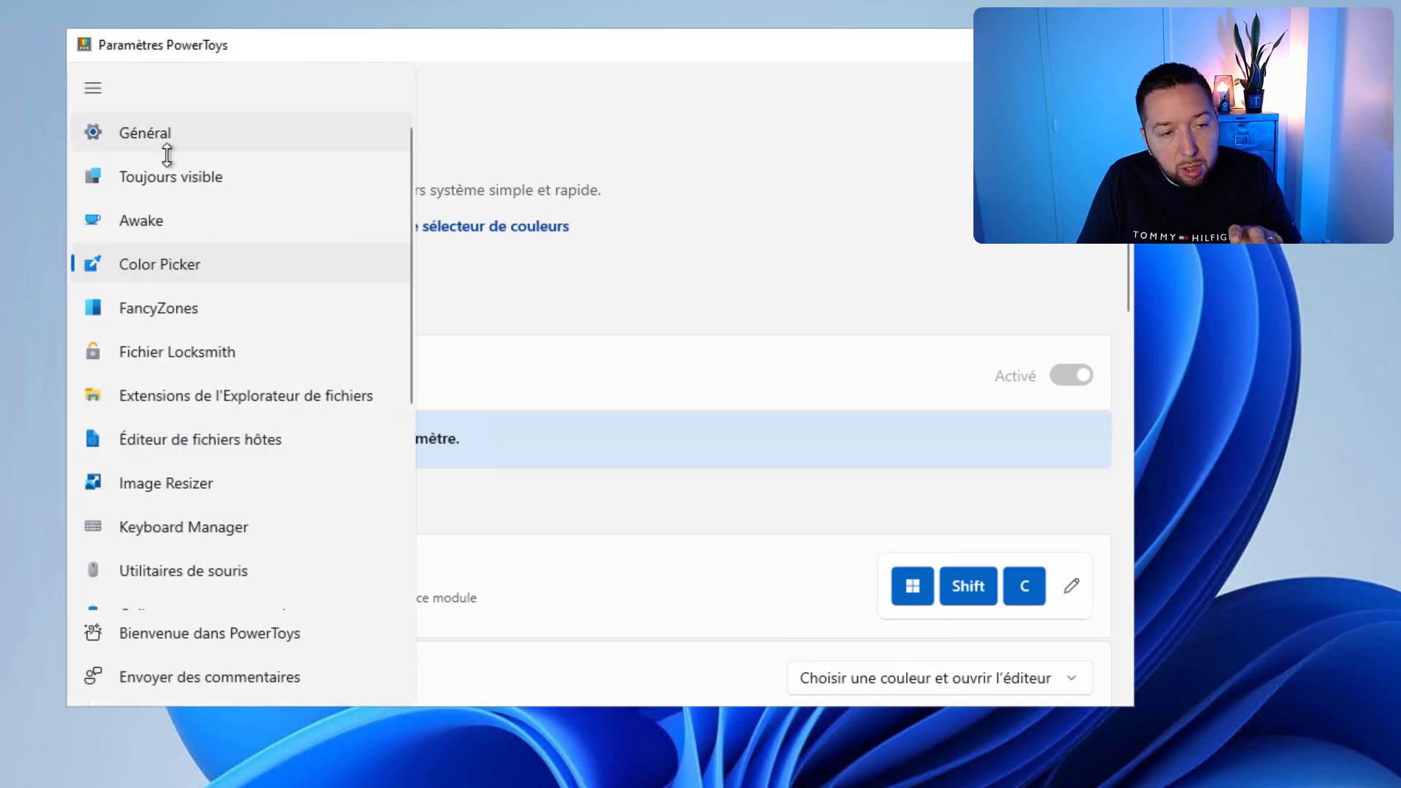